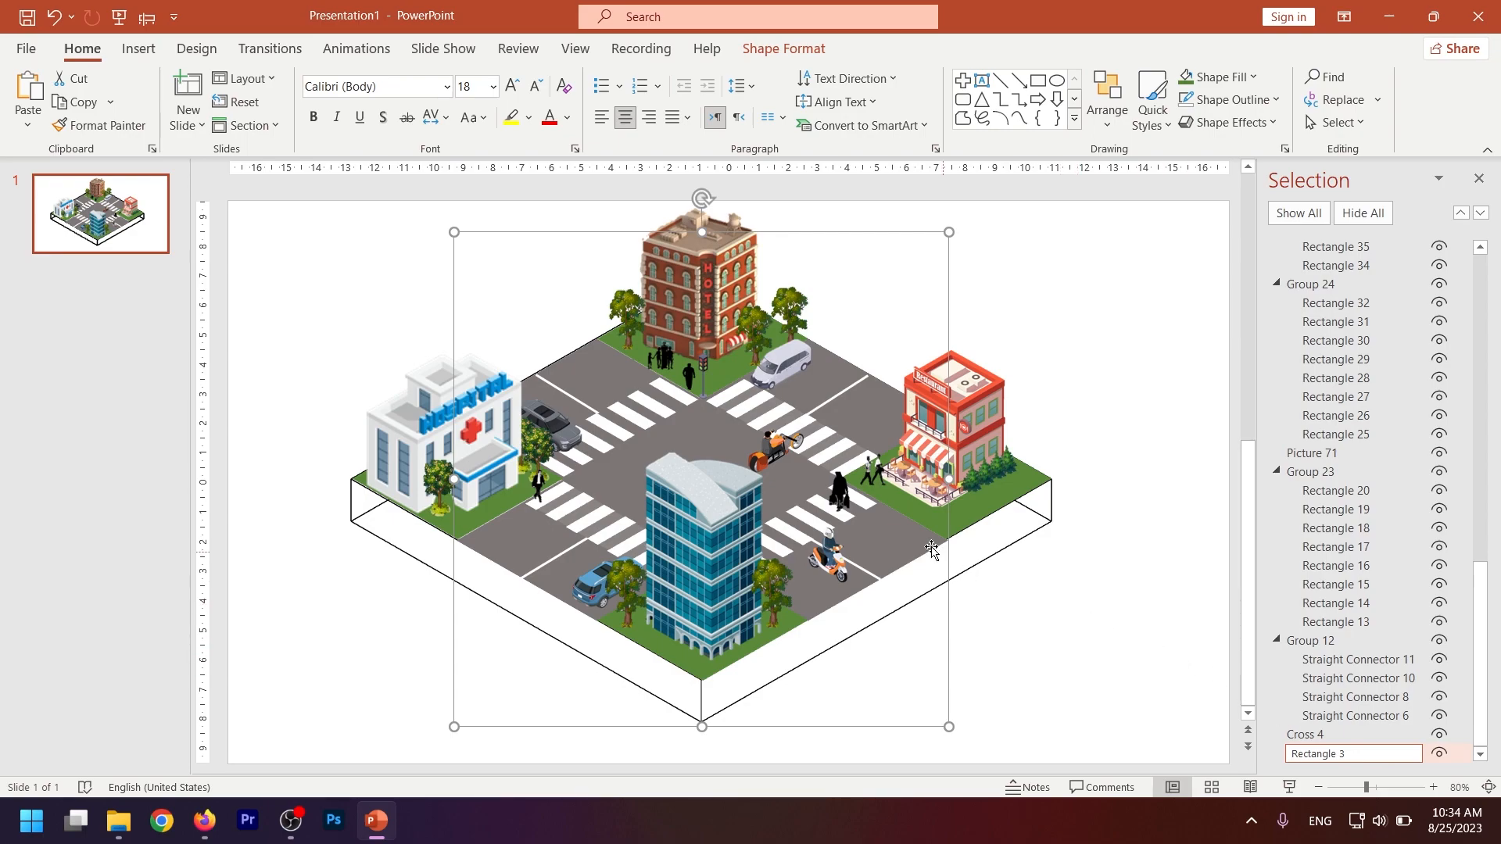
- Apply the Fly In entrance to the base square (Rectangle 3) and set it to start With Previous
click(907, 546)
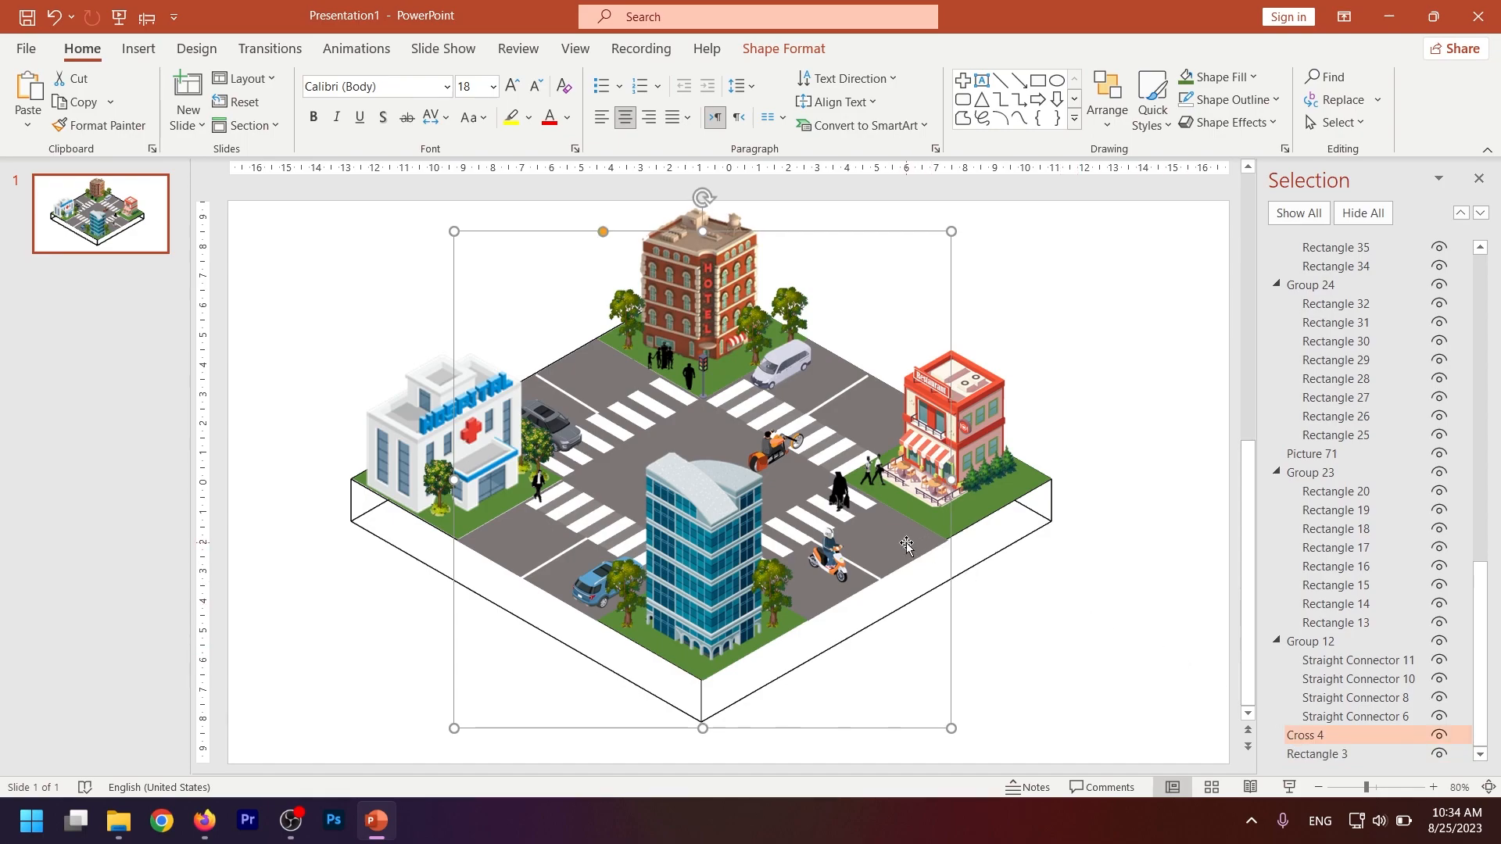
click(1320, 755)
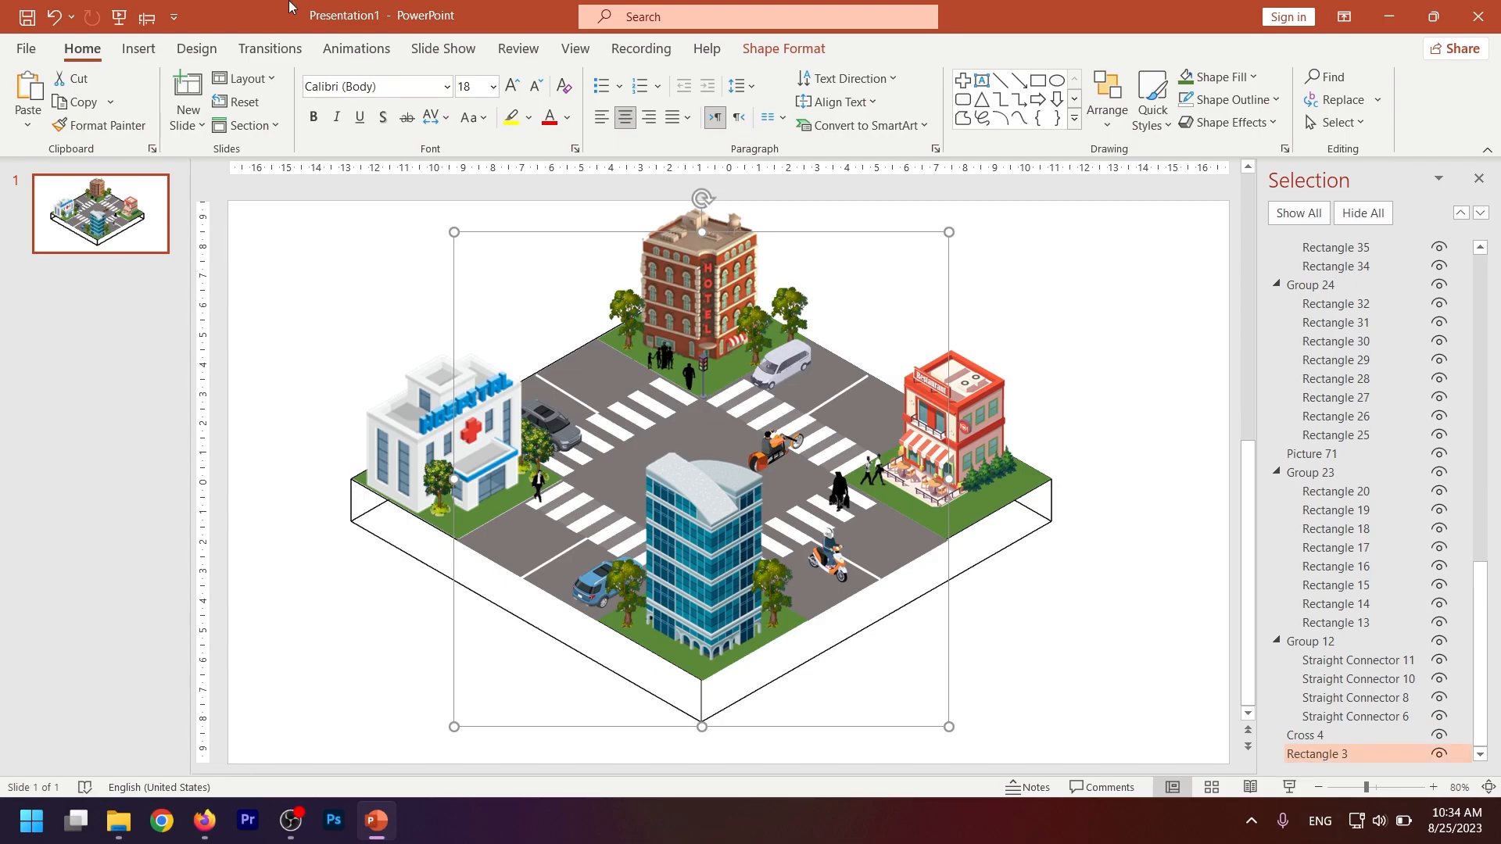
click(348, 48)
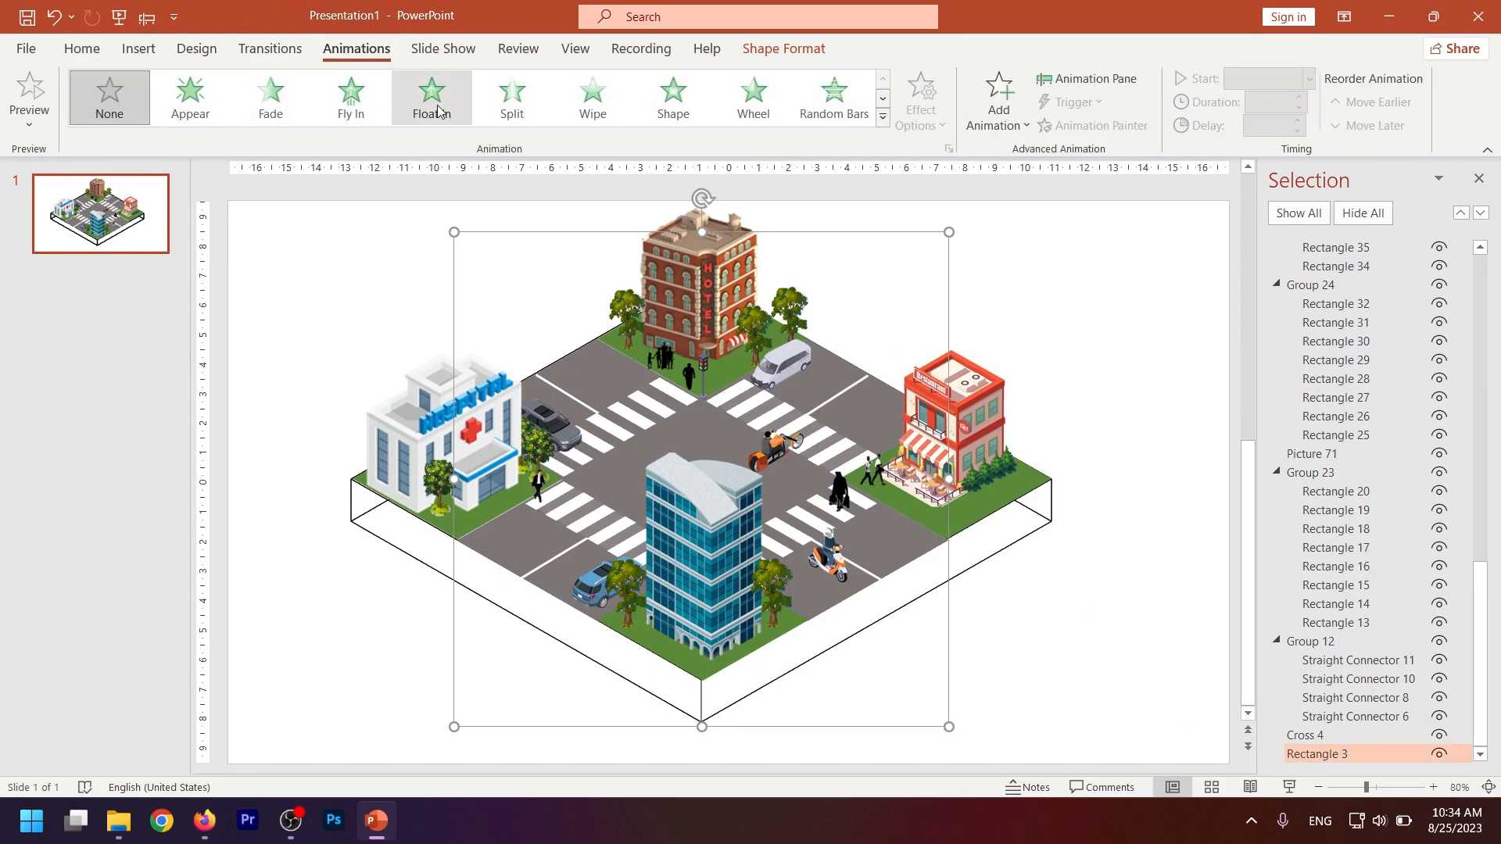
click(341, 114)
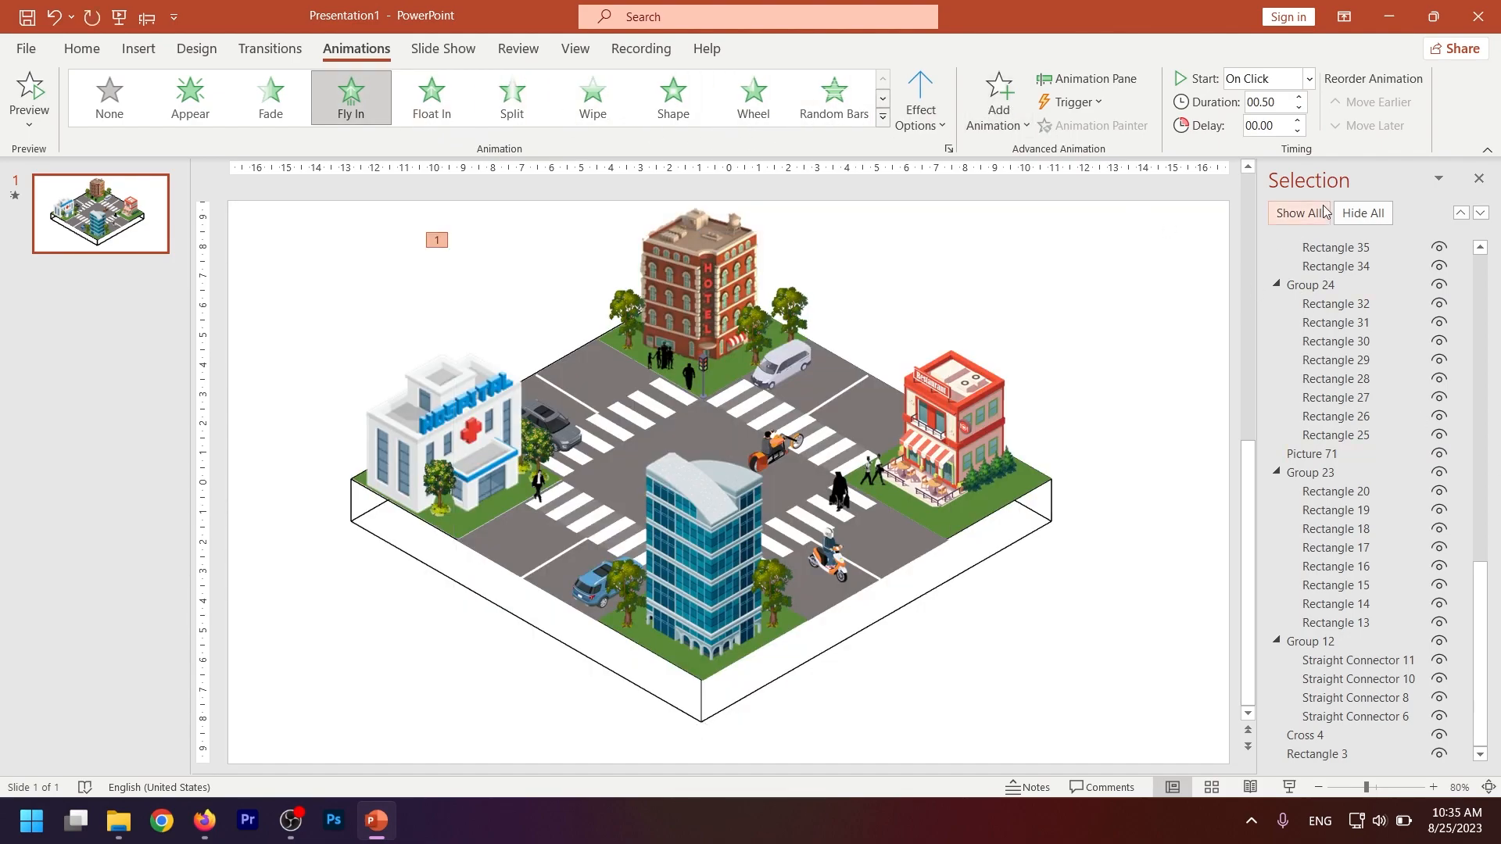
click(1095, 86)
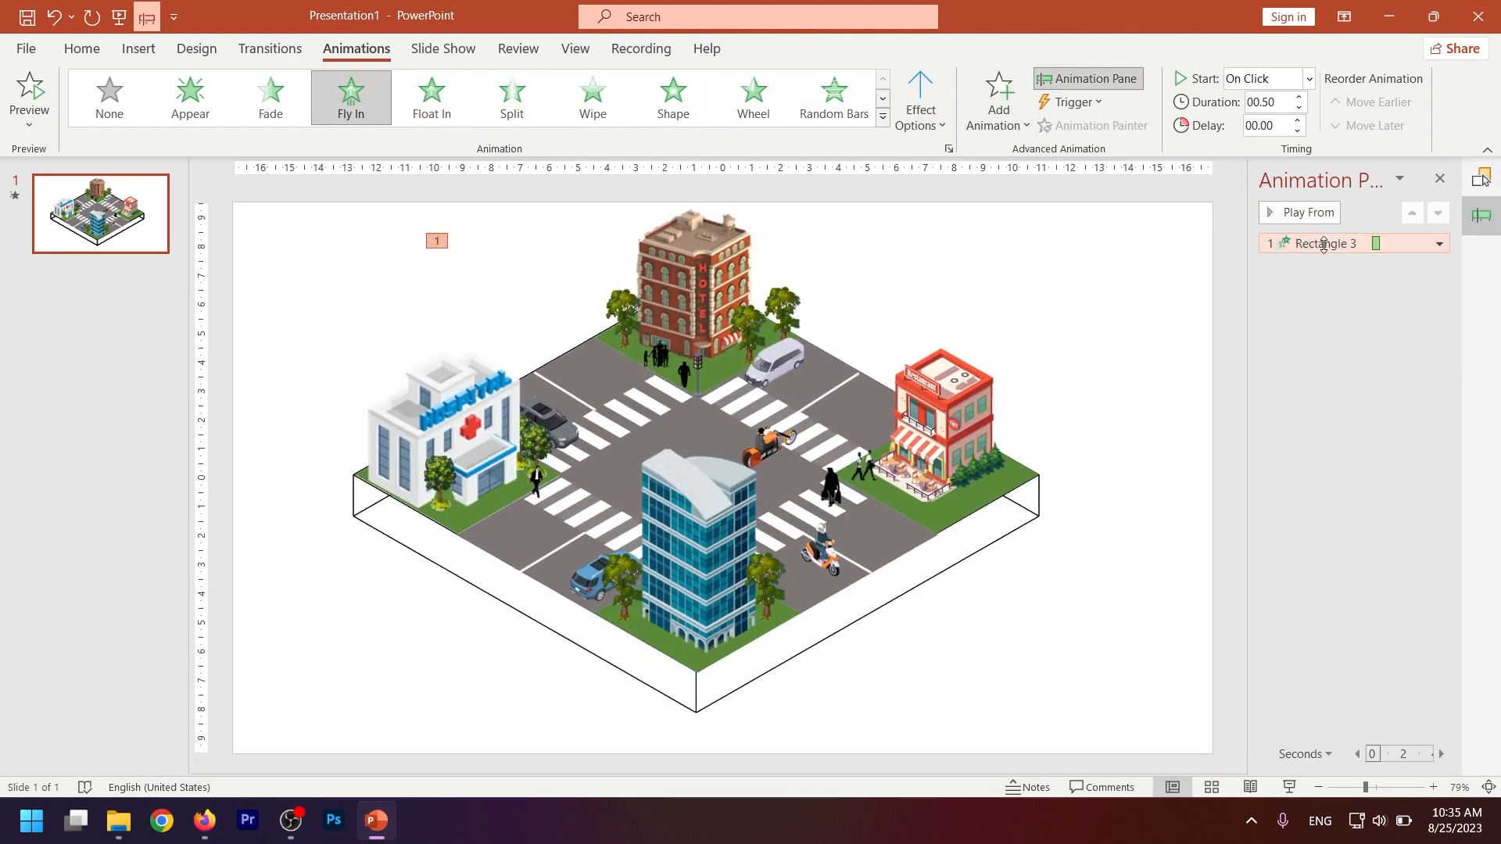
click(1439, 246)
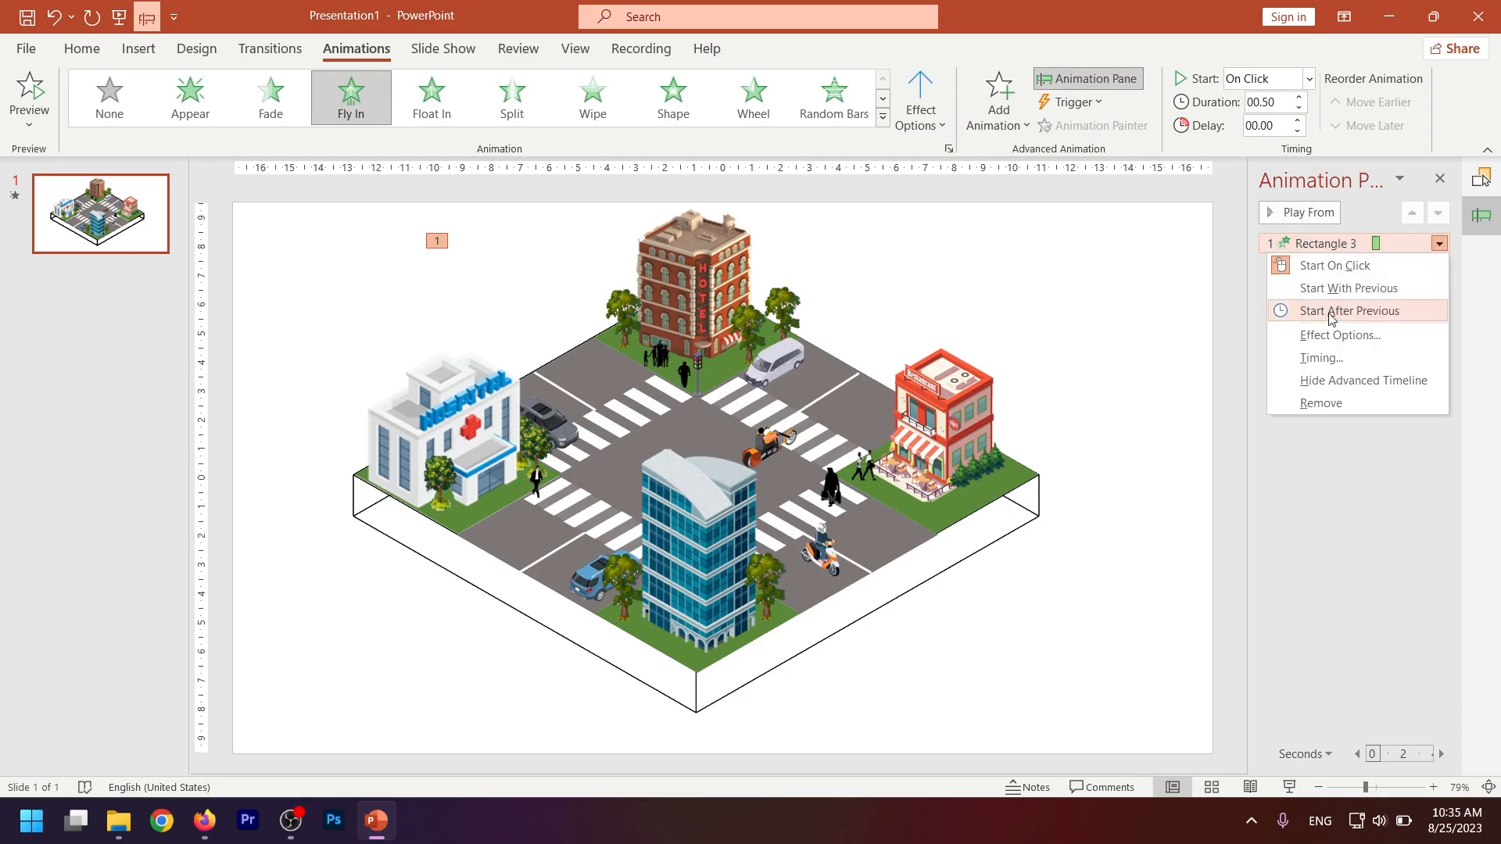
click(1345, 287)
- Apply the Fly In entrance from the top to the road cross (Cross 4) and start it After Previous
click(878, 539)
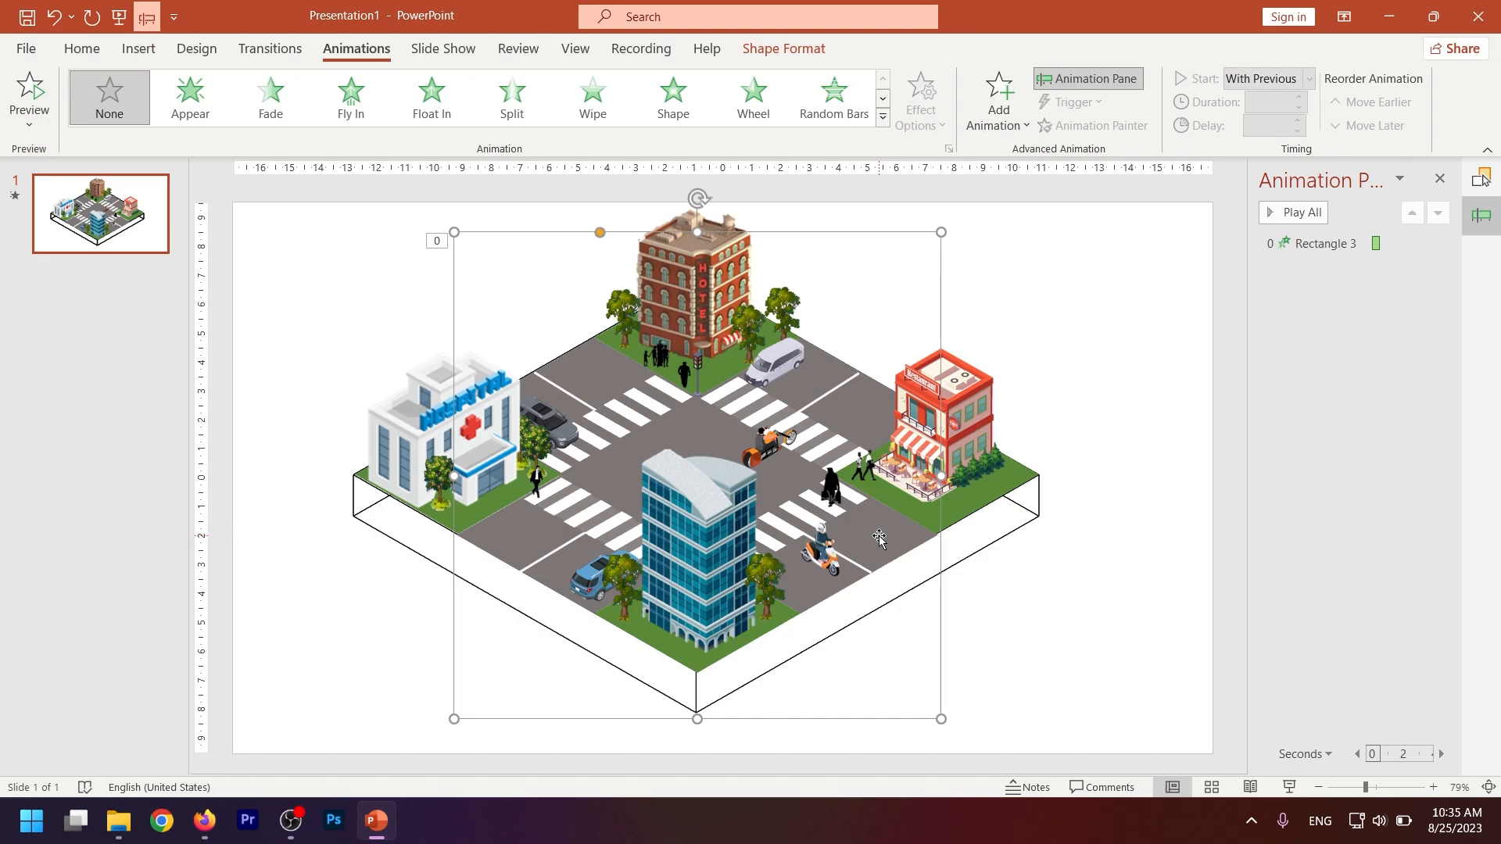
click(351, 105)
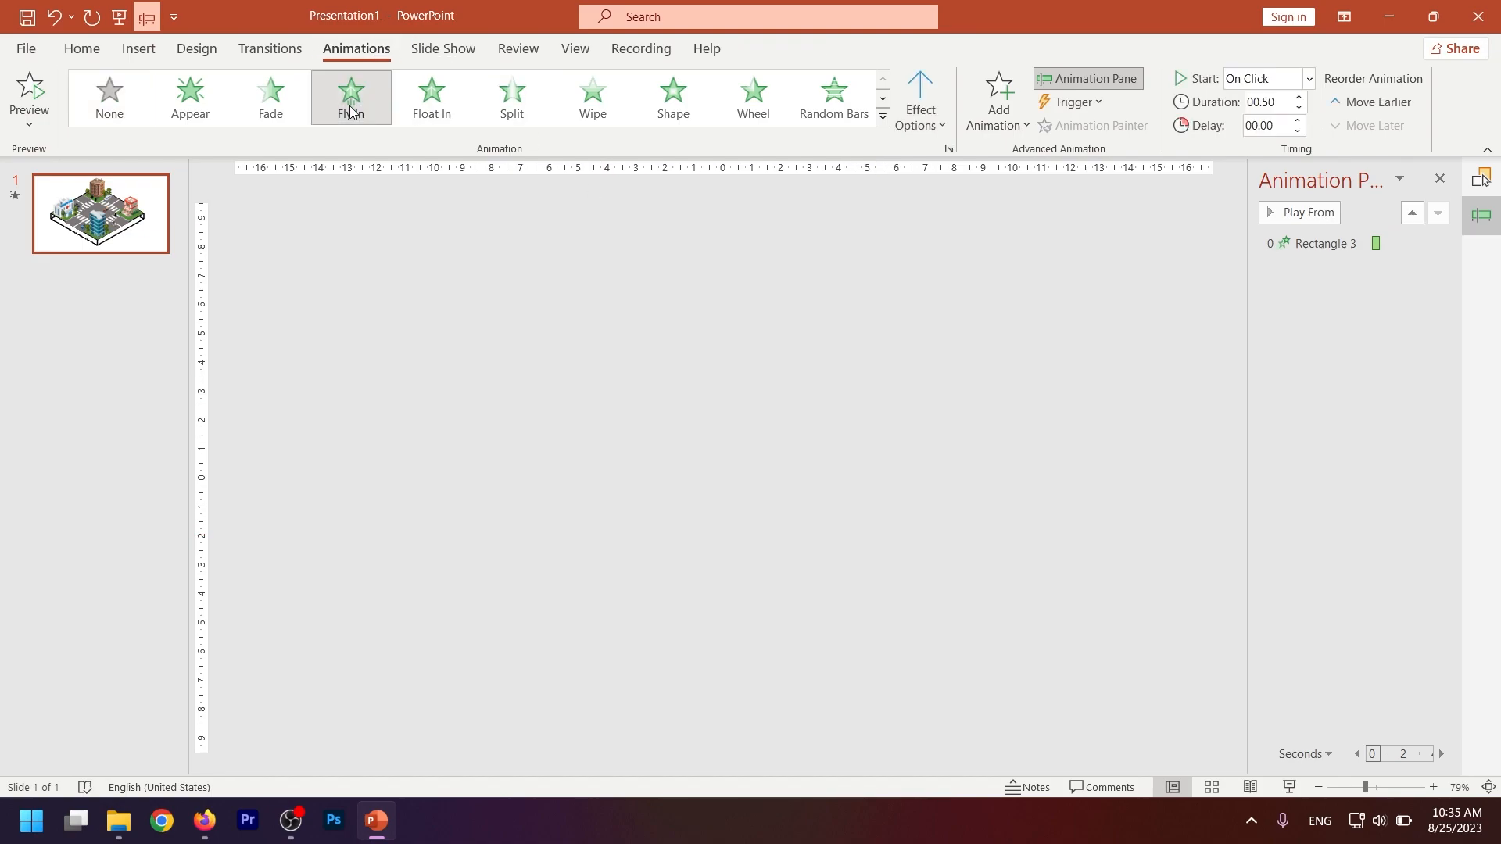
click(923, 118)
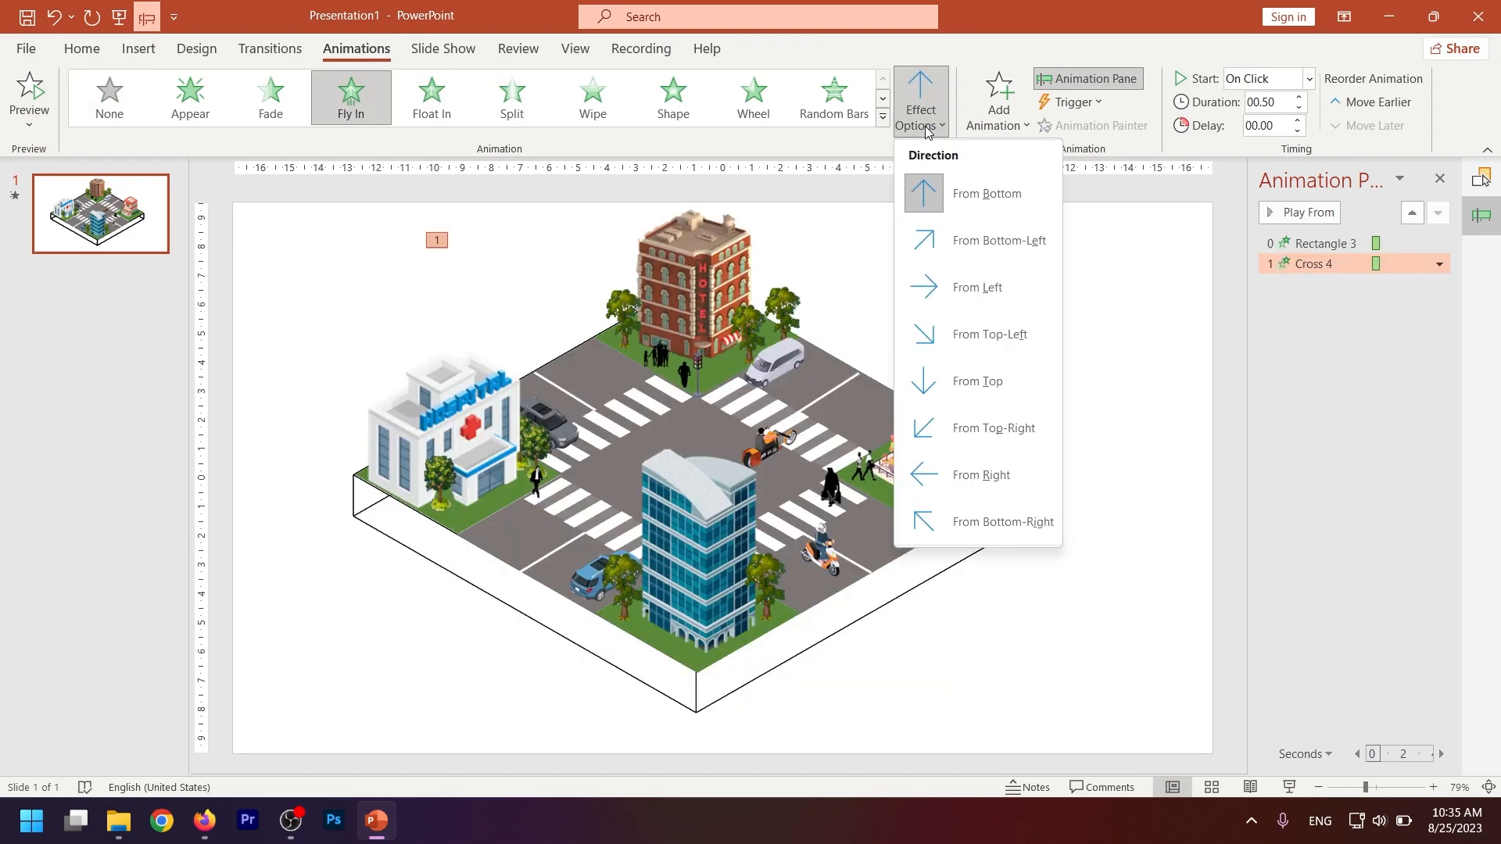
click(939, 381)
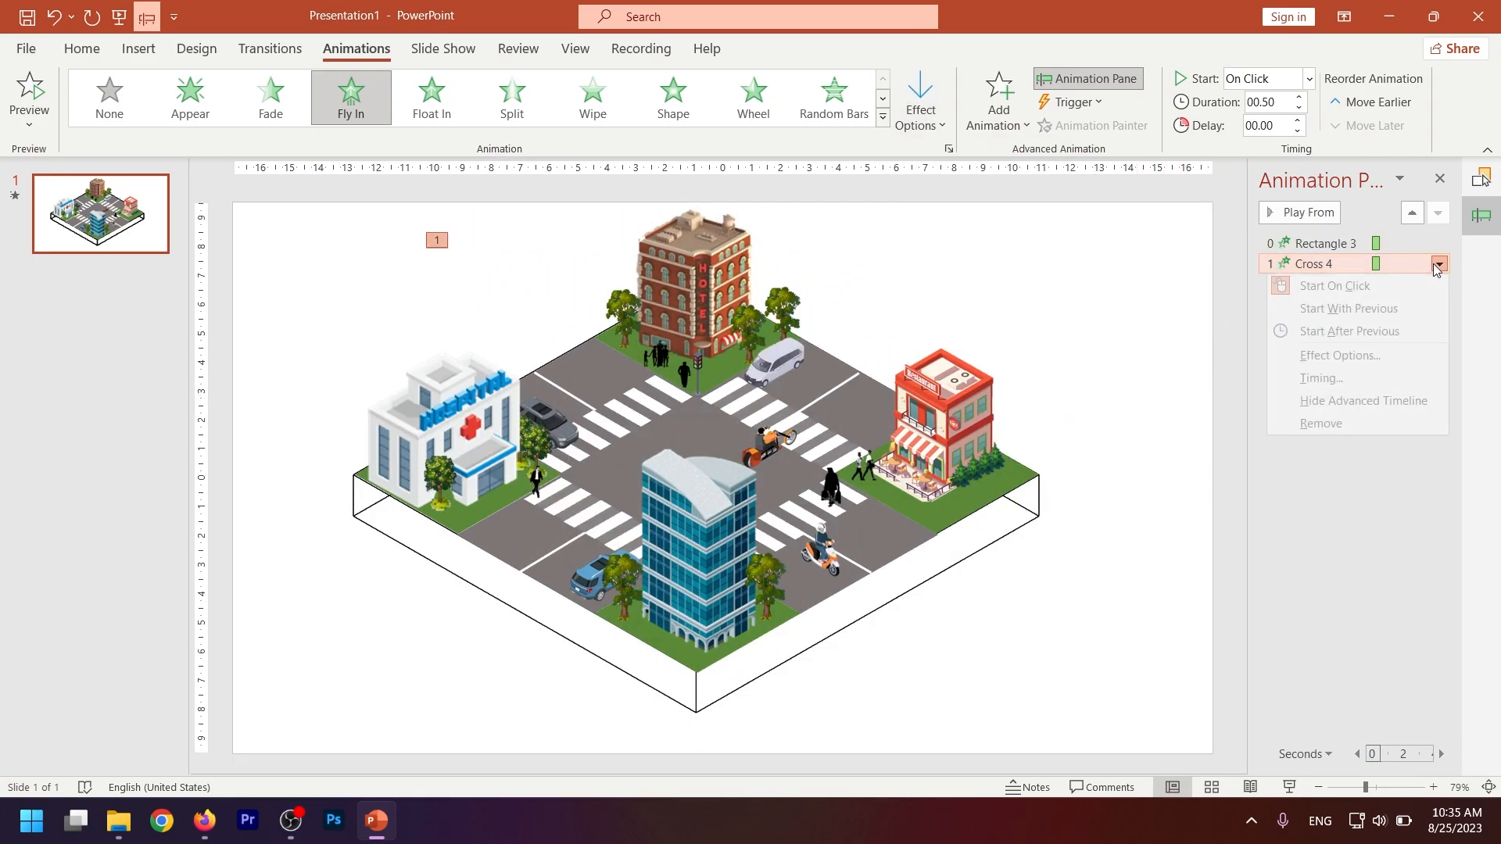
click(1354, 333)
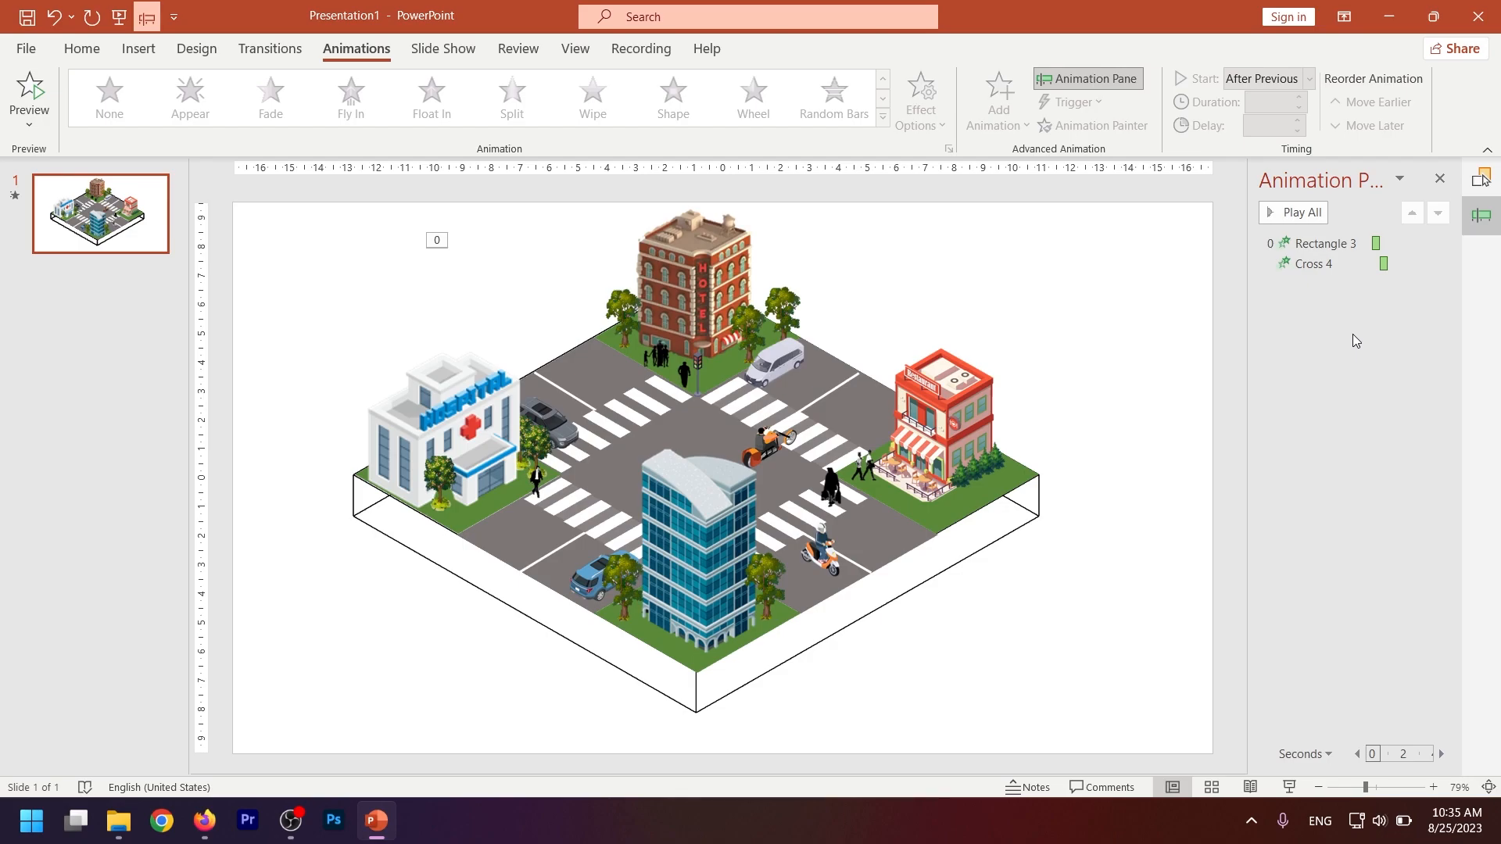
- Give the upper-right road line a Wipe entrance, adjust its wipe direction, and start it After Previous
click(824, 375)
click(512, 95)
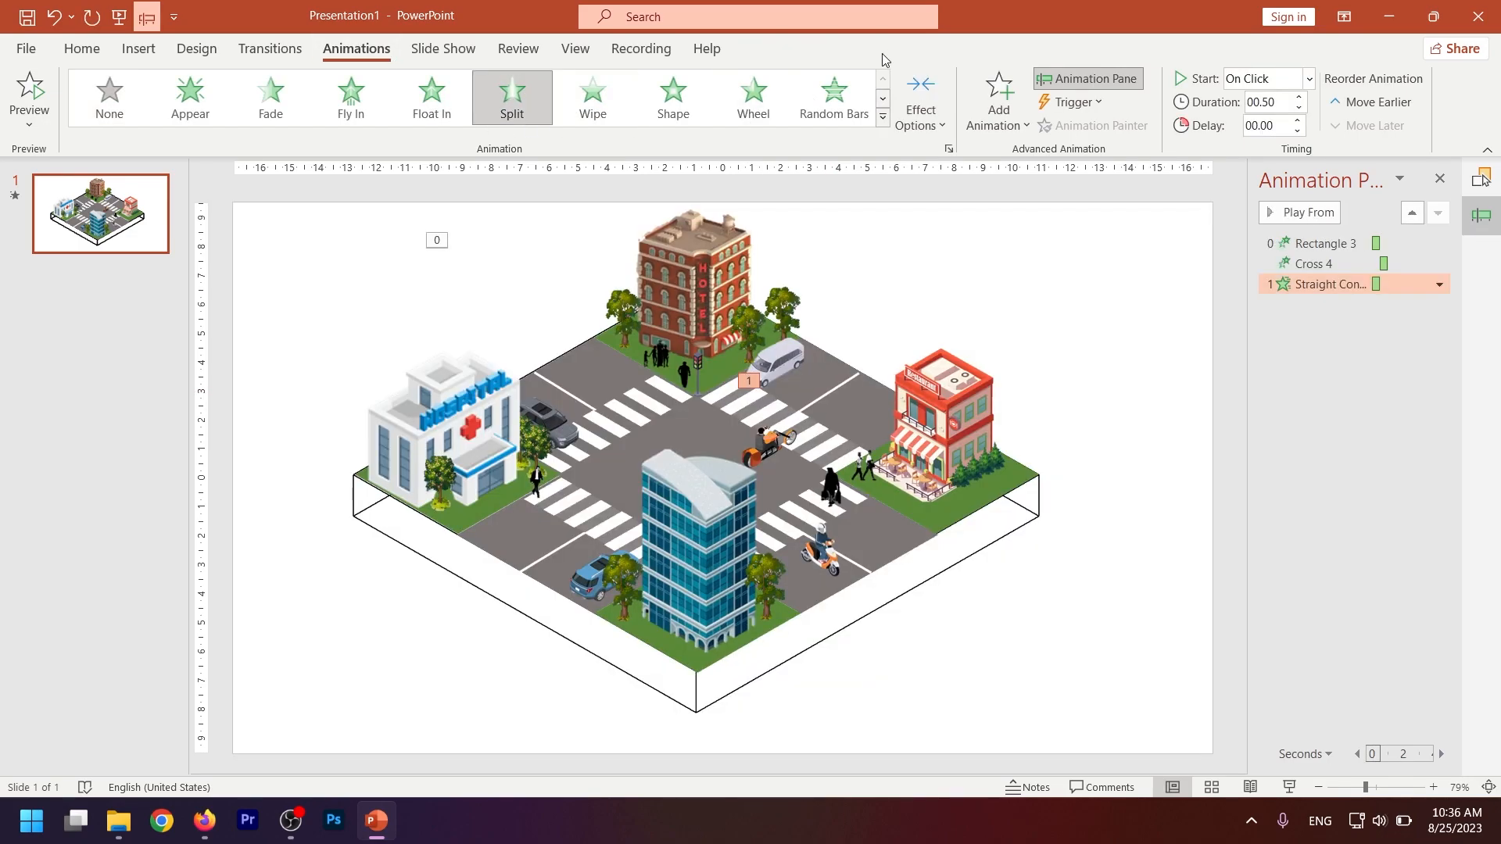
click(747, 101)
click(613, 96)
click(921, 118)
click(991, 289)
right_click(1376, 285)
click(1391, 349)
- Apply the Wipe entrance to the upper-left road line beside the grey car
click(577, 398)
click(559, 386)
click(578, 398)
click(585, 403)
click(593, 97)
- Apply the Wipe entrance to the lower-left road line and adjust its wipe direction
click(540, 560)
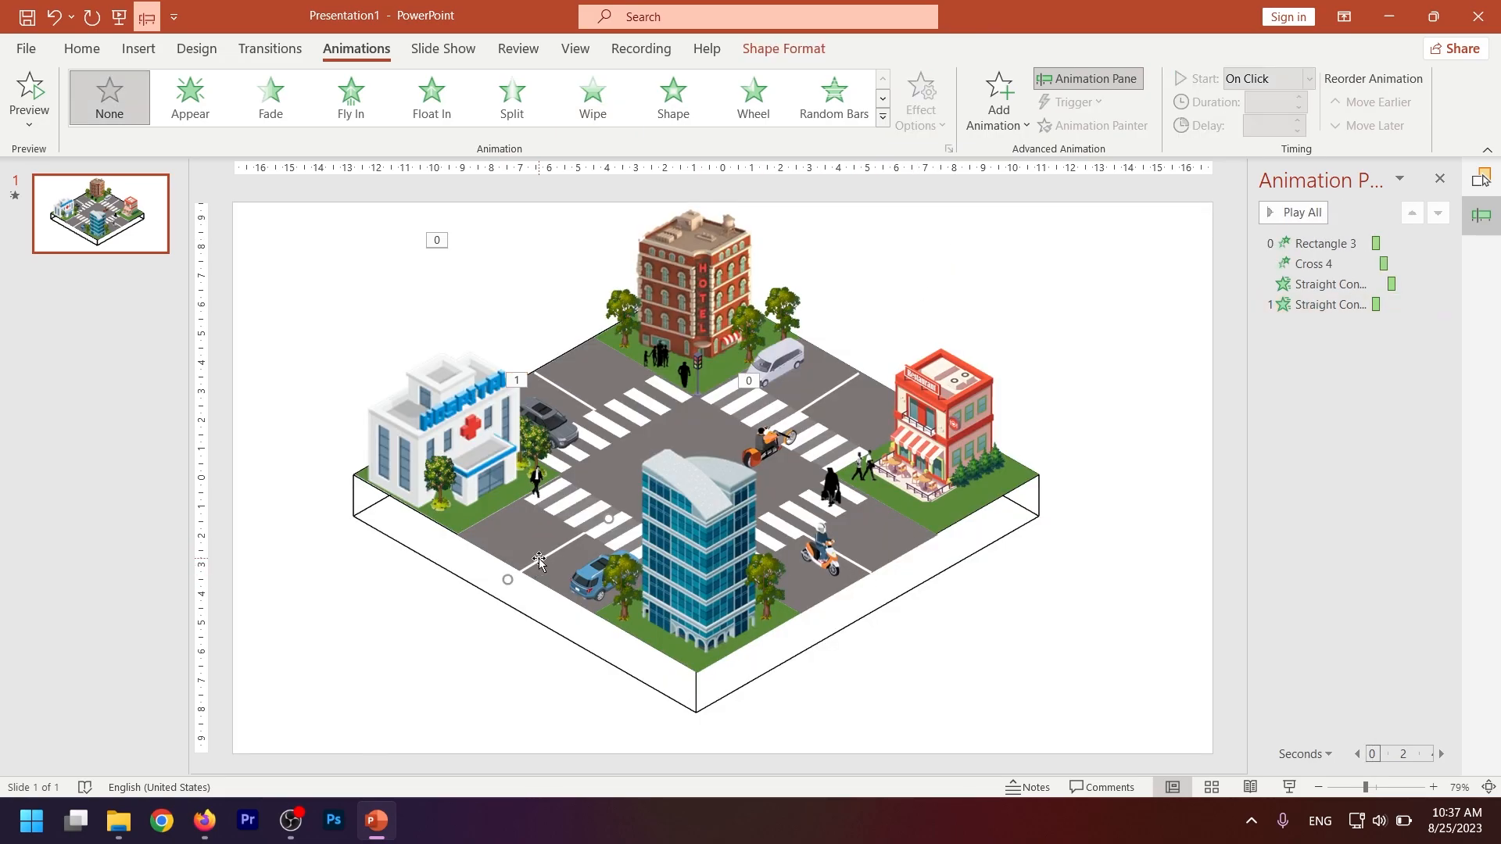
click(593, 102)
click(935, 119)
click(983, 240)
- Apply the Wipe entrance to the lower-right road line near the scooter and adjust its wipe direction
click(849, 560)
click(591, 106)
click(931, 119)
click(979, 283)
- Set the wipes of the upper-left, lower-left and lower-right road lines to start After Previous
click(1440, 306)
click(1440, 306)
click(1387, 369)
click(1440, 325)
click(1441, 325)
click(1377, 393)
click(1440, 345)
click(1440, 346)
click(1382, 412)
click(1131, 500)
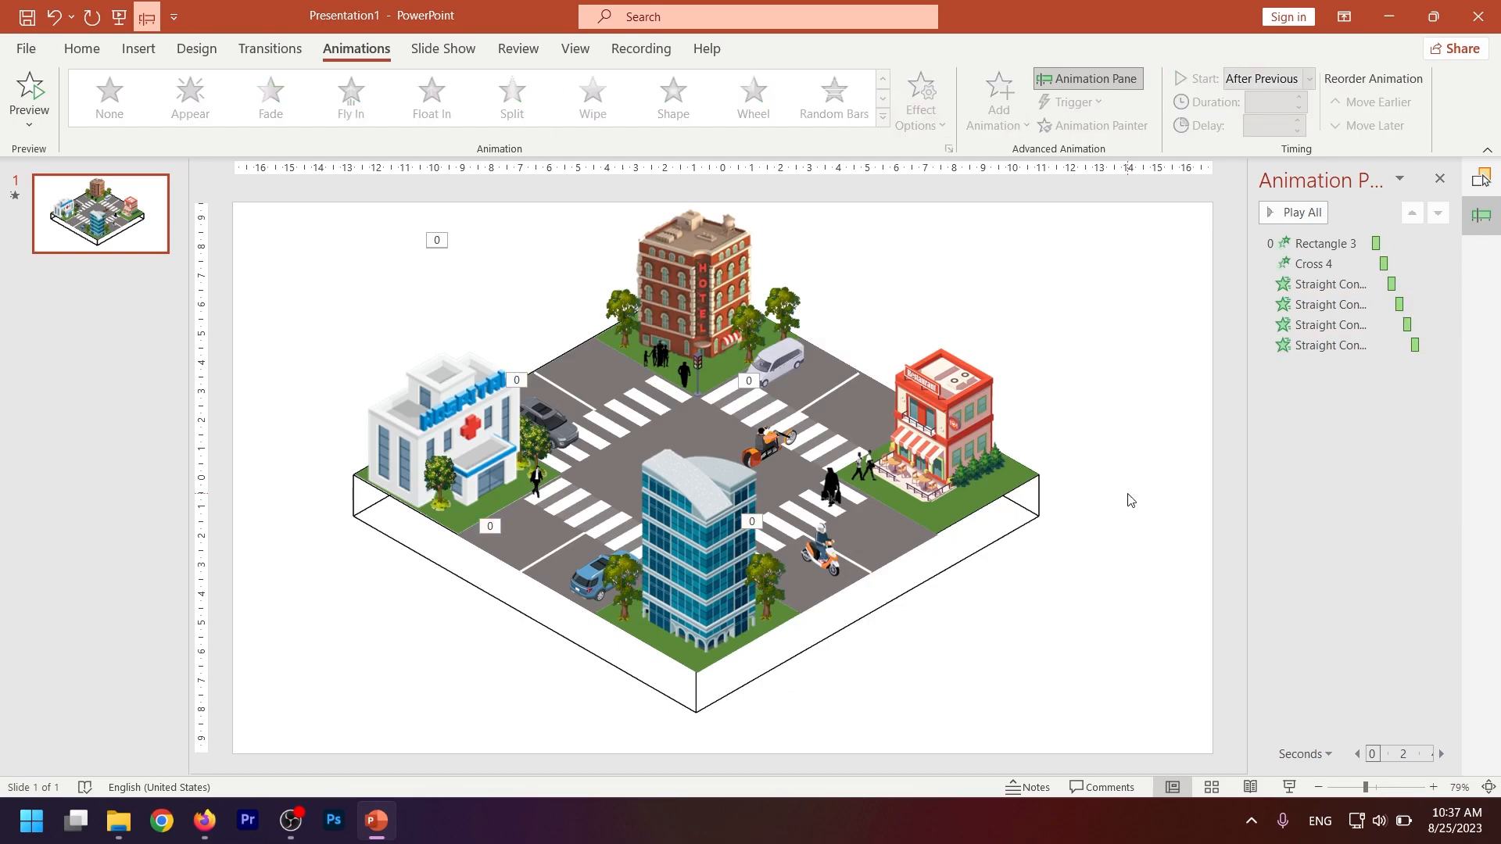
- Try Wheel, Random Bars, Float In, Fade and Swivel entrances on the upper-right crosswalk (Group 33), settling on Shape
click(824, 442)
click(754, 98)
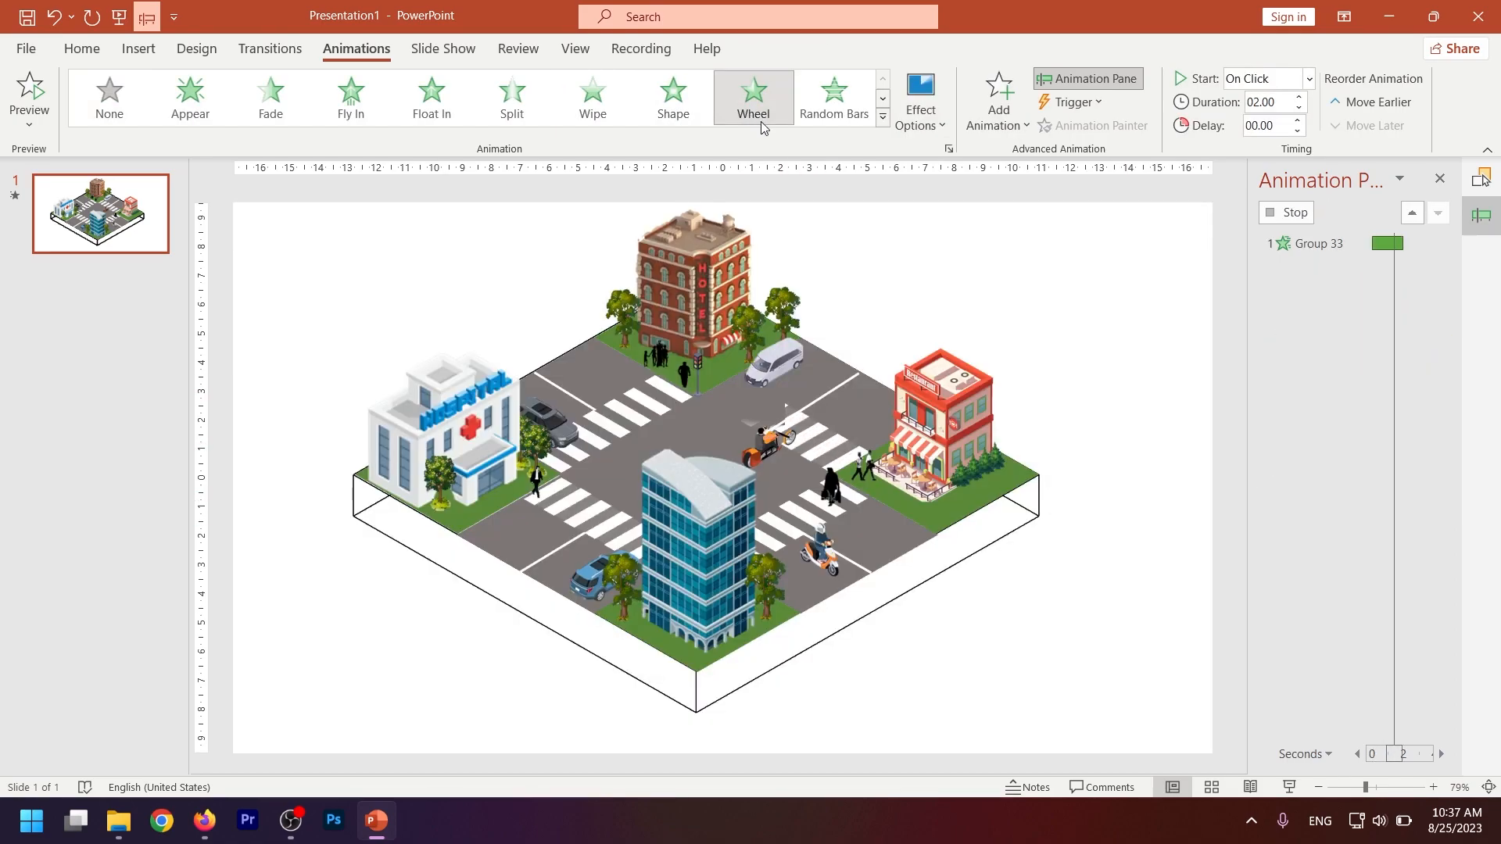
click(834, 102)
click(445, 98)
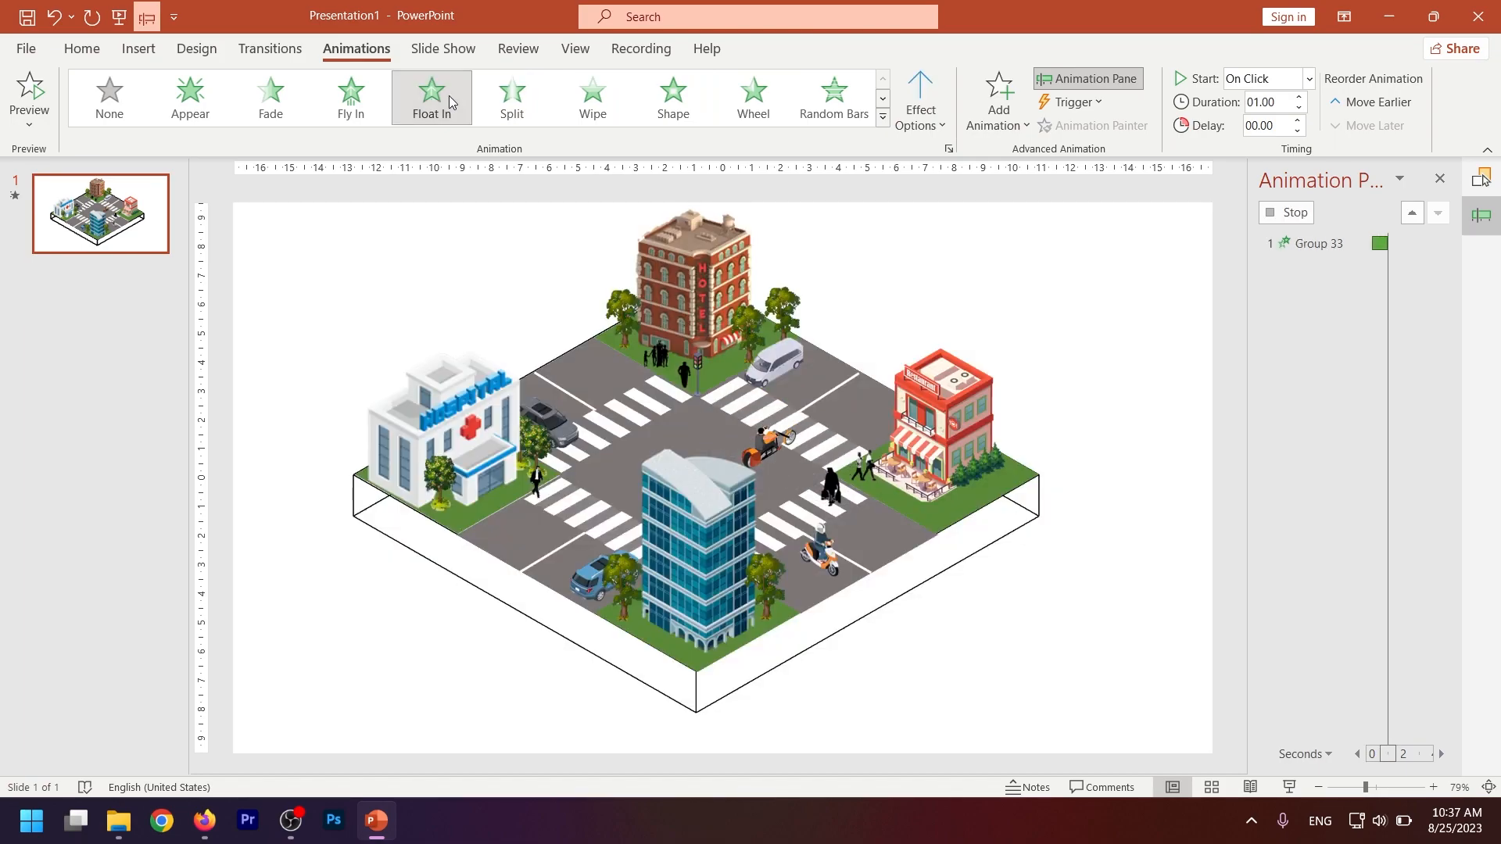
click(270, 98)
click(883, 117)
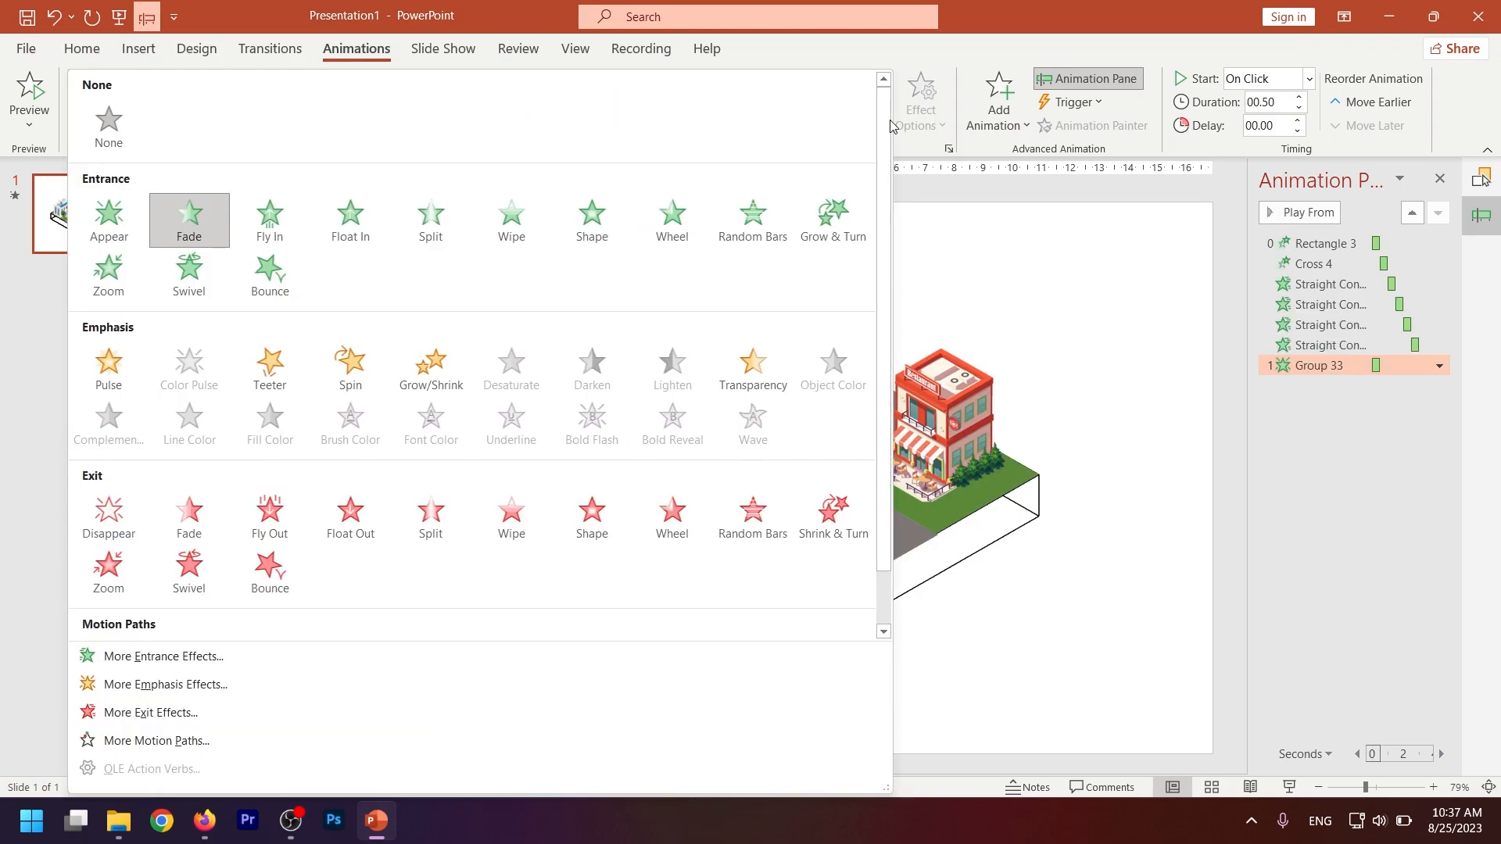
click(269, 378)
click(251, 88)
click(883, 117)
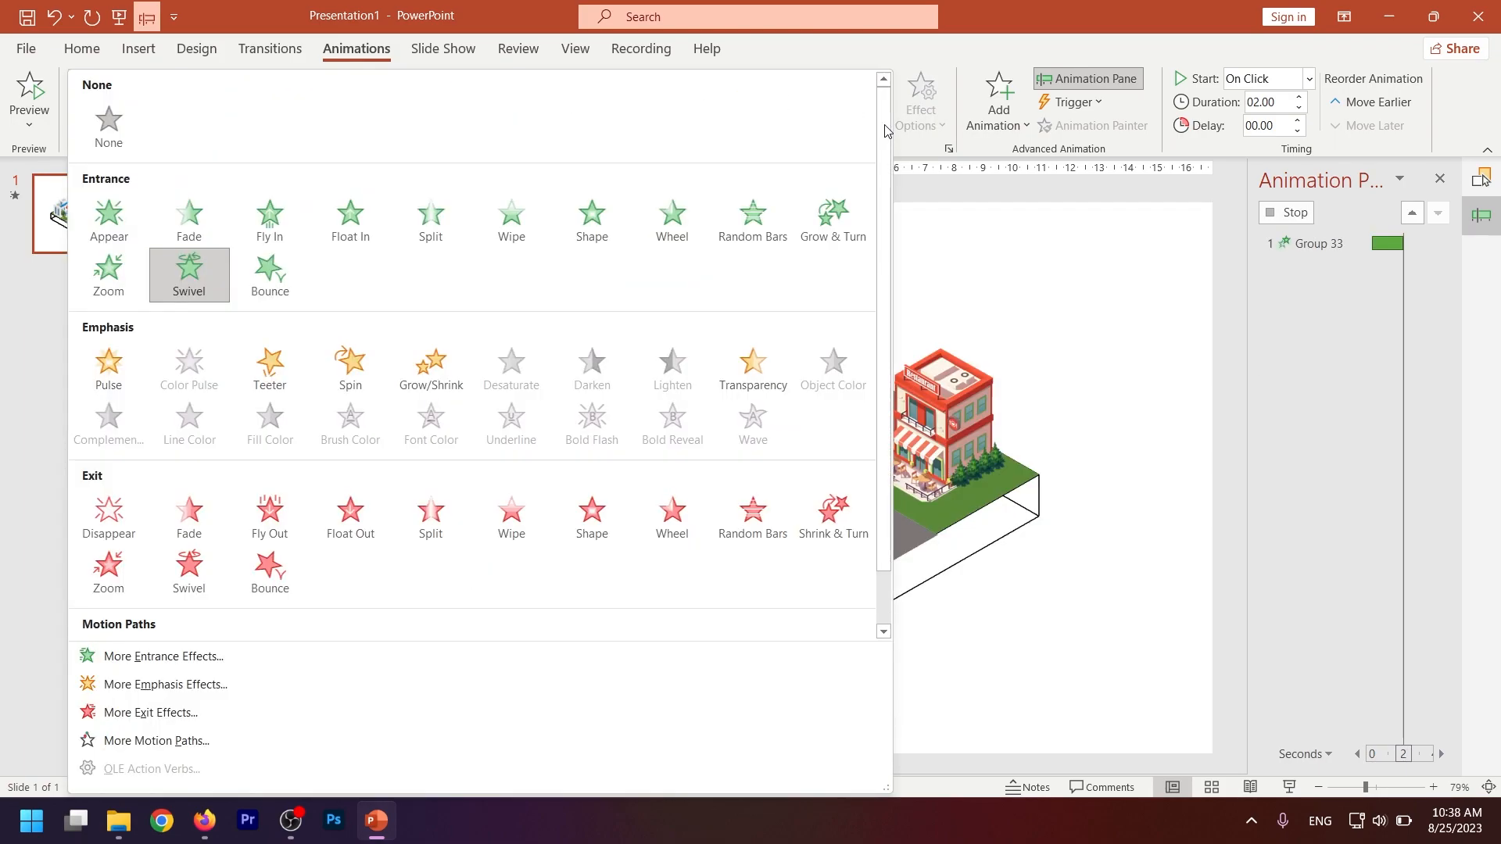
click(740, 224)
click(670, 111)
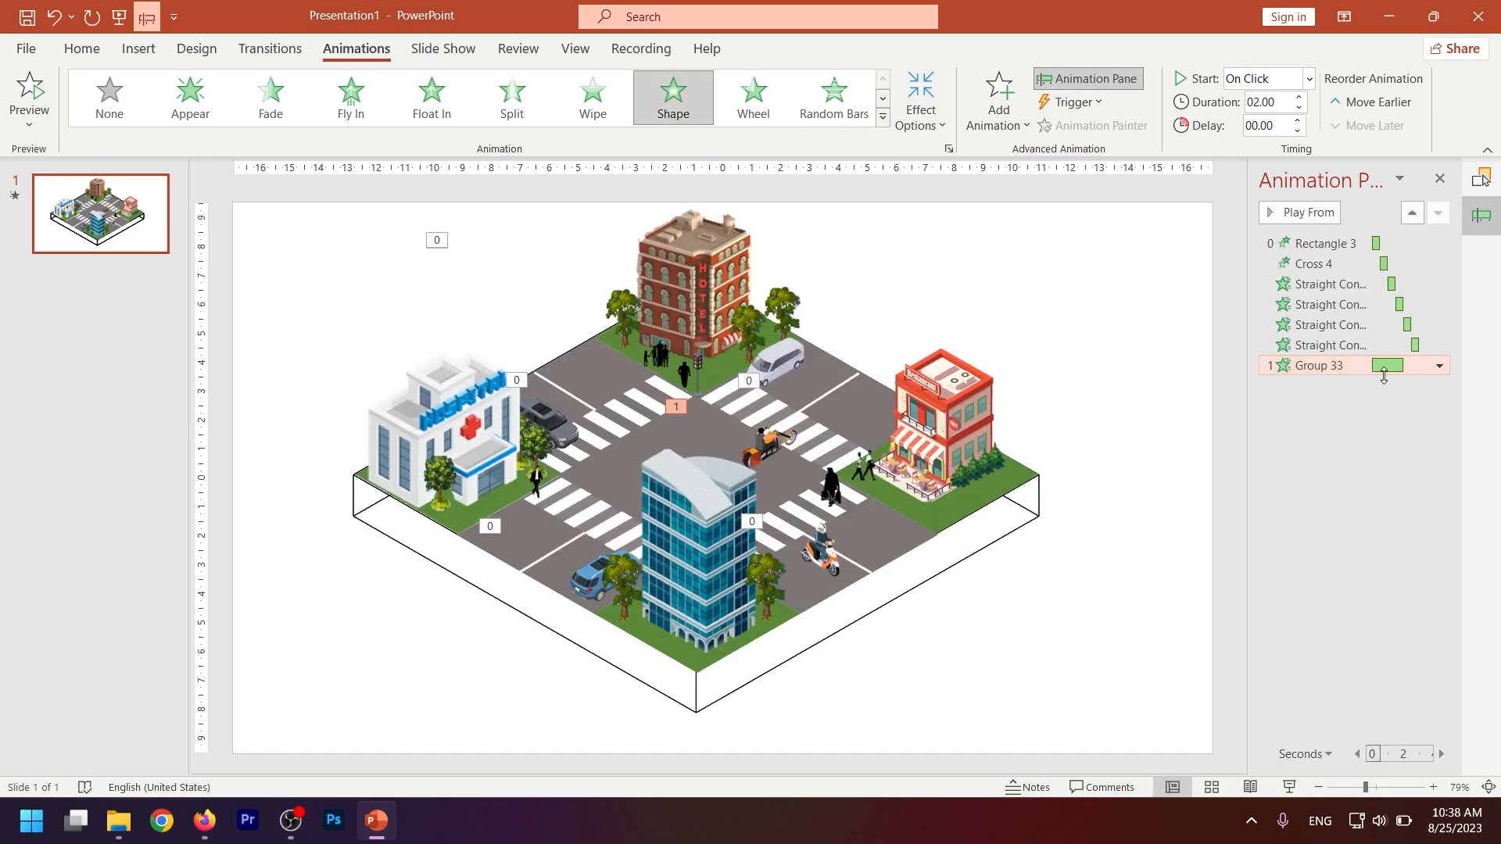
- Apply the Shape entrance to the upper-left crosswalk (Group 23) with a 0.50-second duration, starting After Previous
click(614, 434)
click(675, 103)
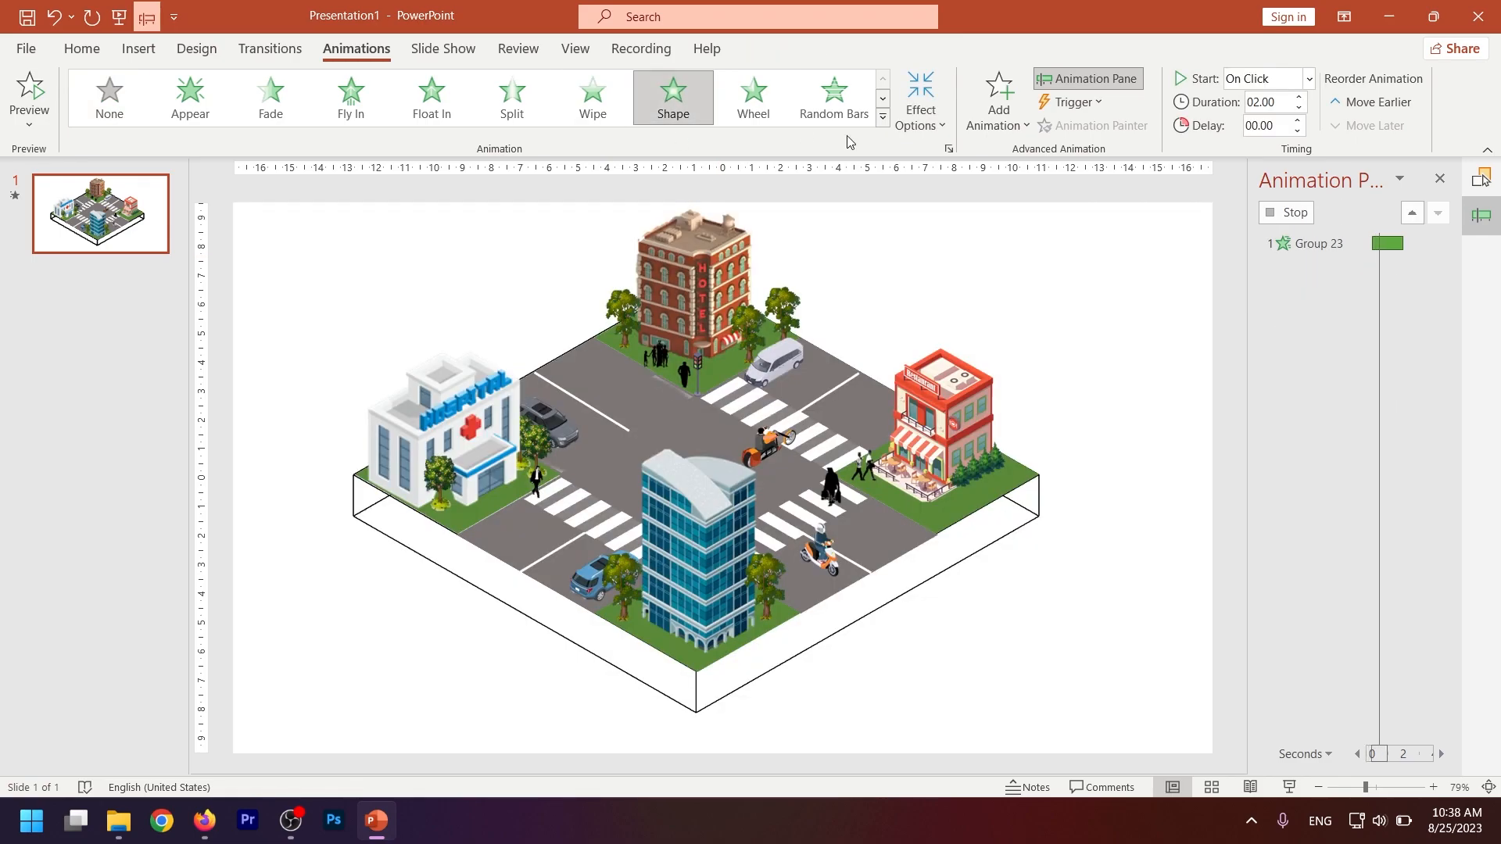
click(1299, 108)
click(1299, 107)
click(1298, 107)
click(1299, 107)
click(1298, 107)
click(1295, 217)
click(1440, 388)
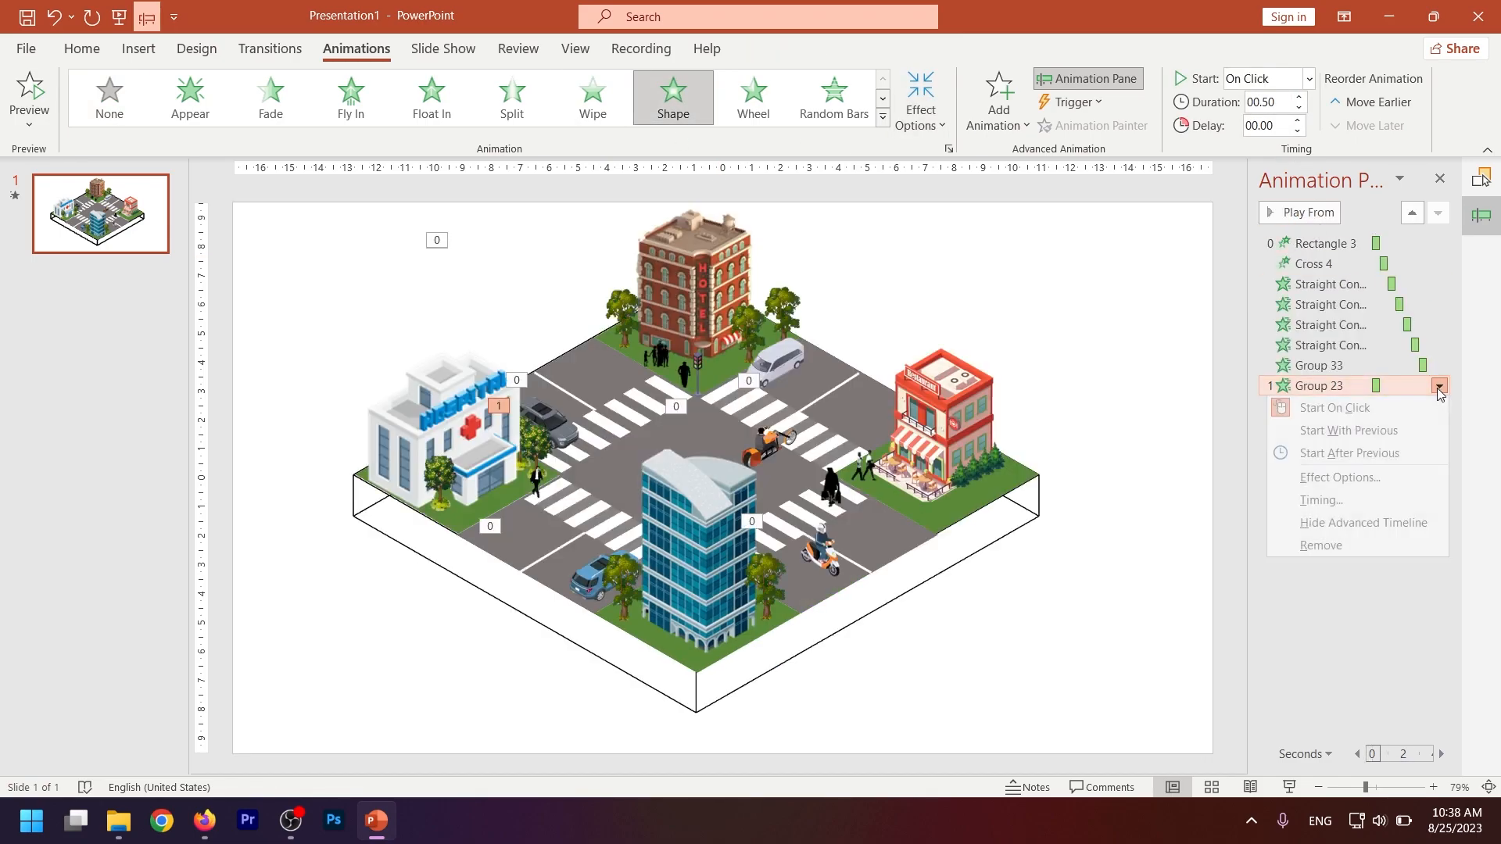
- Apply the Shape entrance to the lower-left crosswalk (Group 42), shorten its duration to 0.50 seconds, and start it After Previous
click(603, 518)
click(674, 101)
click(1299, 107)
click(1299, 107)
click(1299, 107)
click(1299, 107)
click(1440, 407)
click(1337, 471)
- Apply the Shape entrance to the lower-right crosswalk (Group 24) with a 0.50-second duration, starting After Previous
click(776, 517)
click(650, 110)
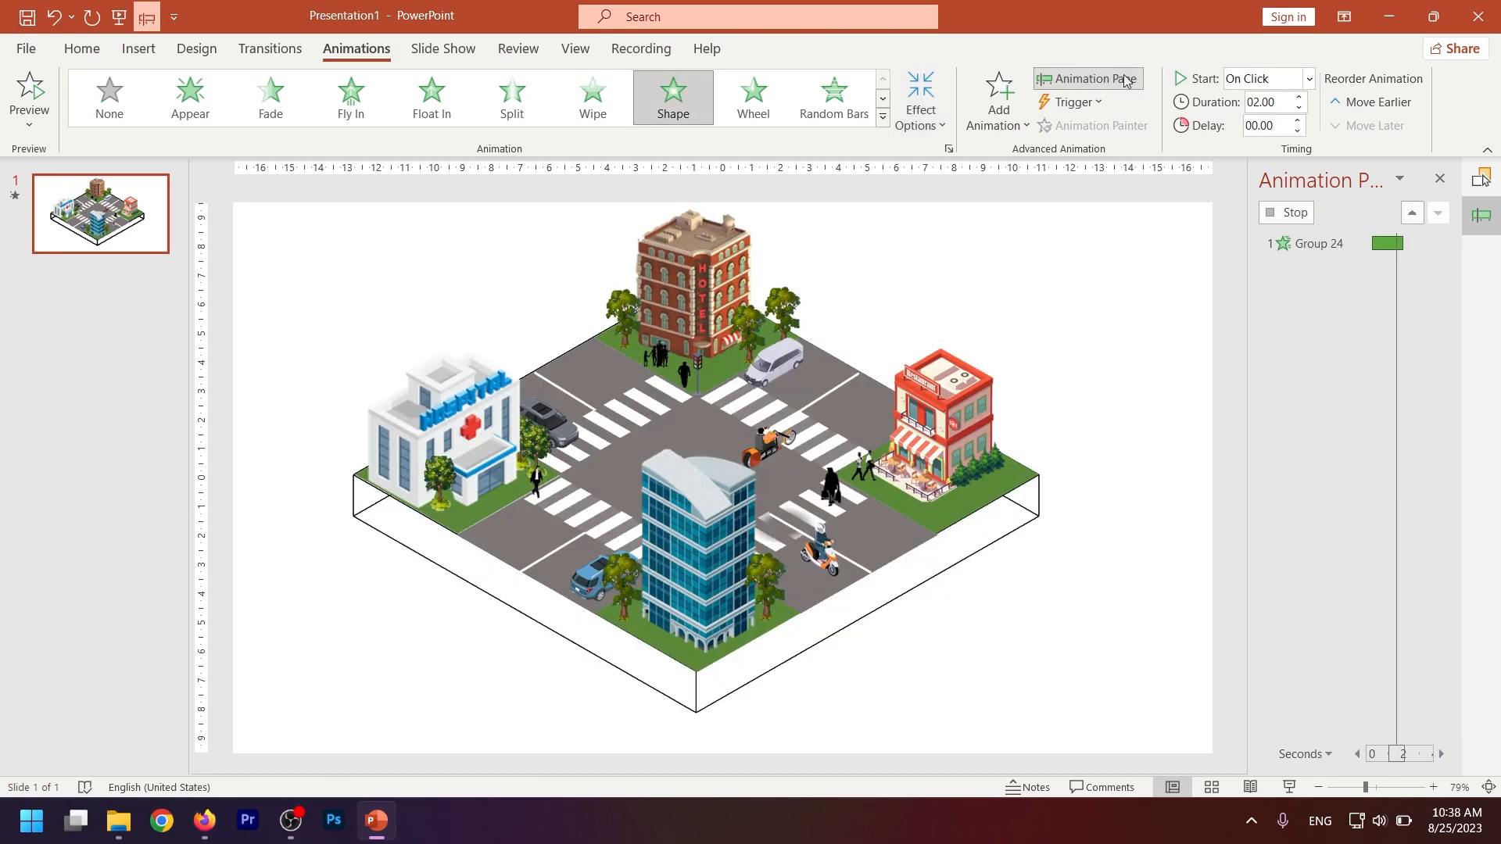
click(1299, 107)
click(1299, 107)
click(1299, 107)
click(1441, 429)
click(1369, 490)
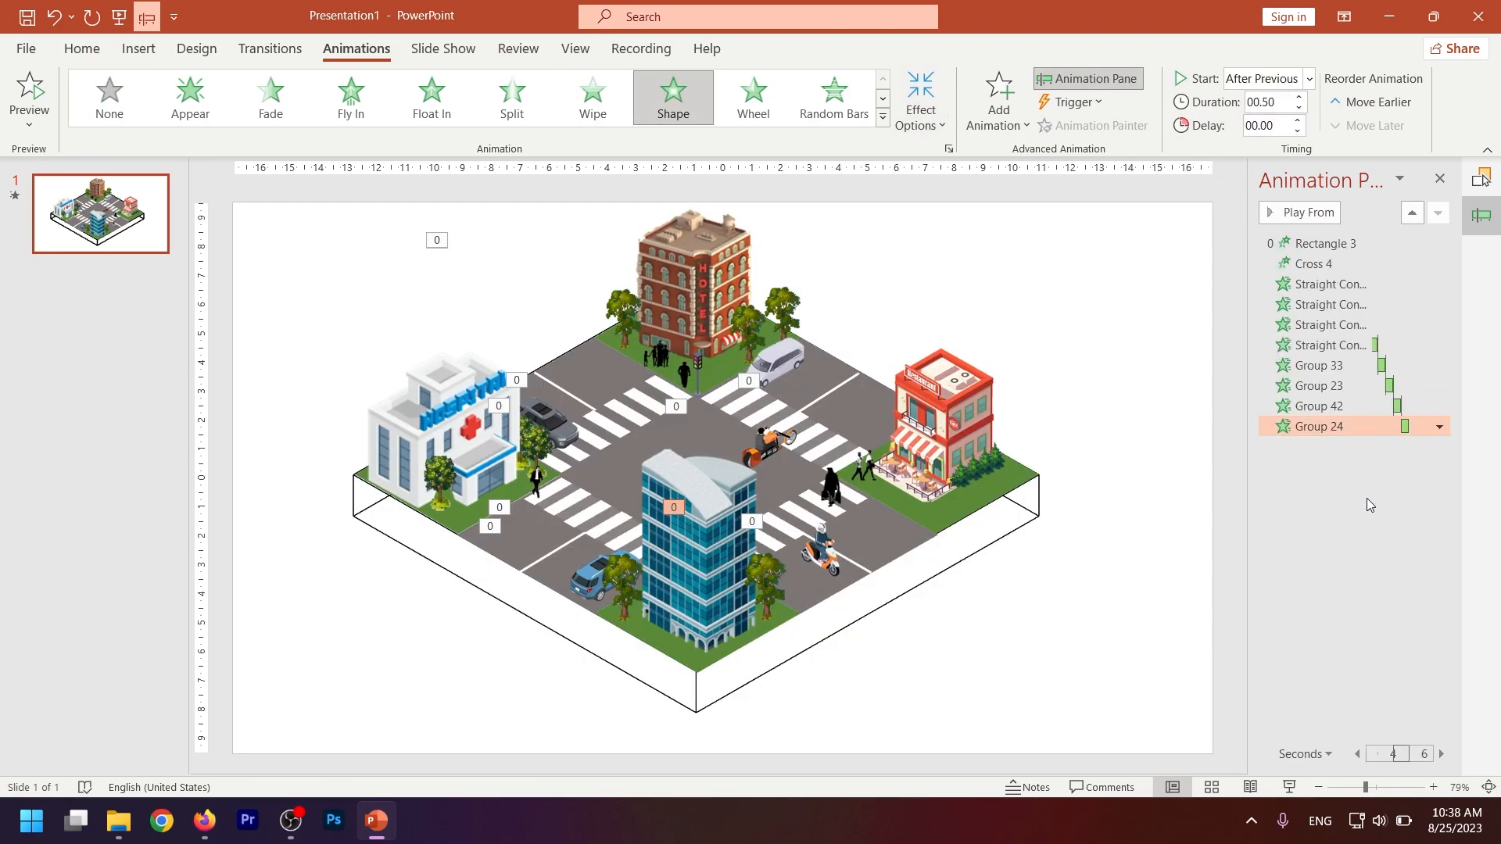
- Identify the grass patch under the red restaurant (Rectangle 55), apply the Wheel entrance to it, and change its spoke option
click(952, 487)
click(931, 526)
click(1480, 178)
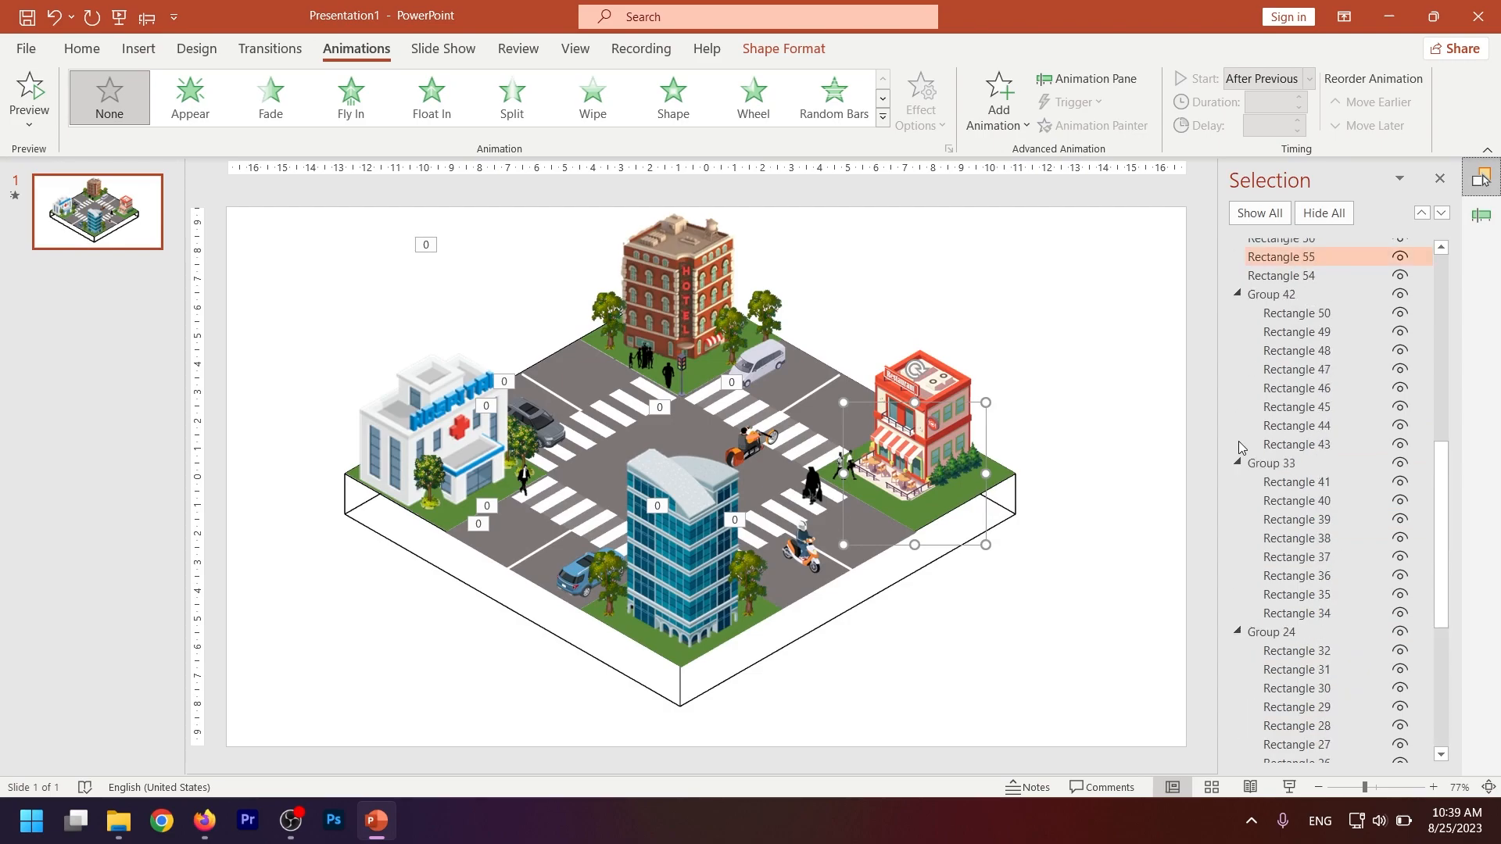
scroll(1241, 446, up, 4)
click(1400, 493)
click(1399, 492)
click(962, 473)
click(926, 525)
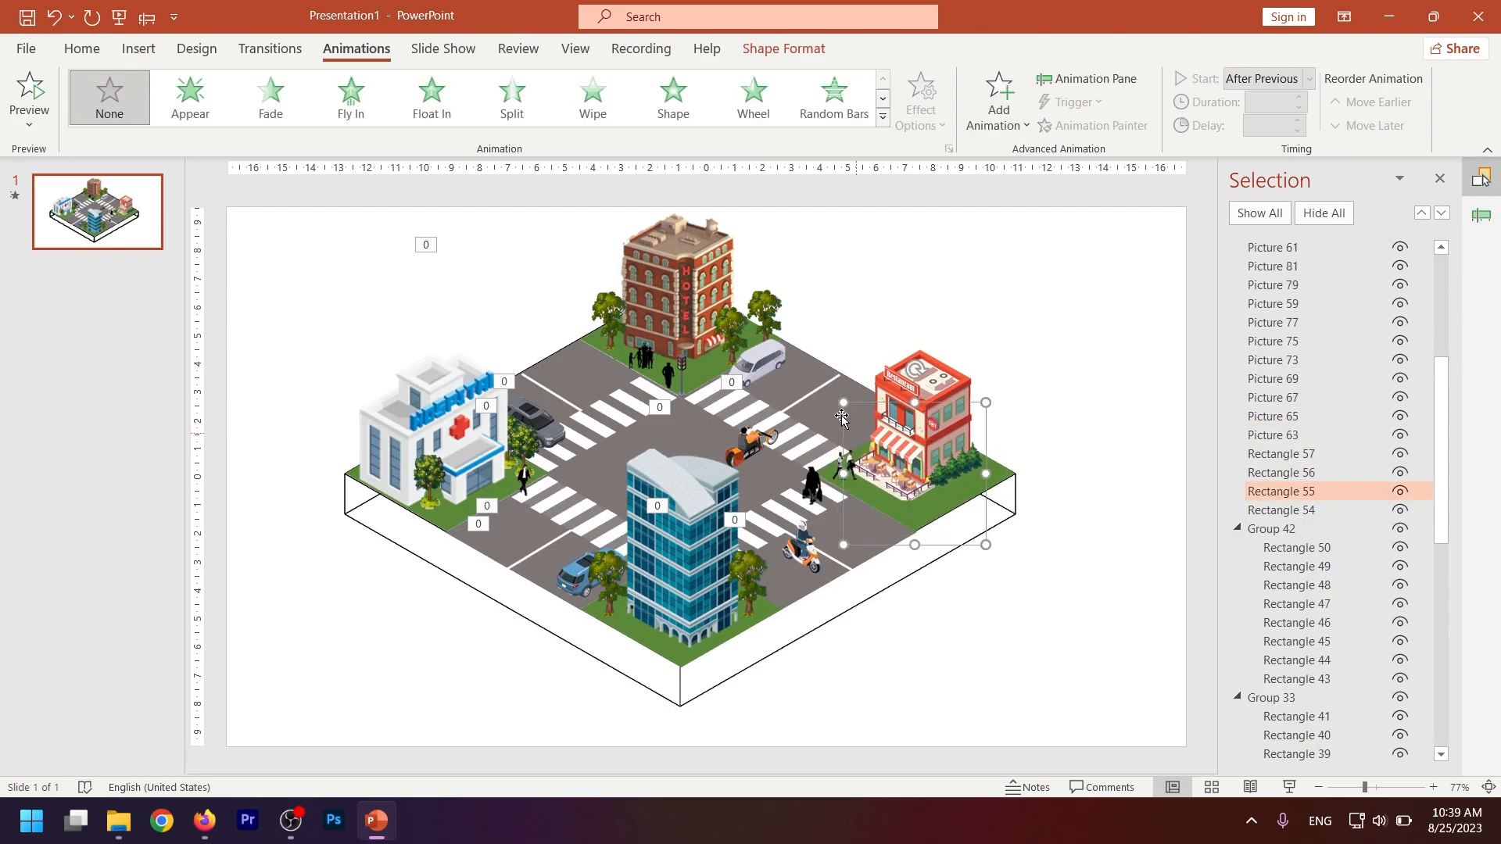
click(755, 94)
click(938, 125)
click(955, 381)
- Set the restaurant grass patch's Wheel animation to 0.75 seconds and start it After Previous
click(1299, 108)
click(1299, 109)
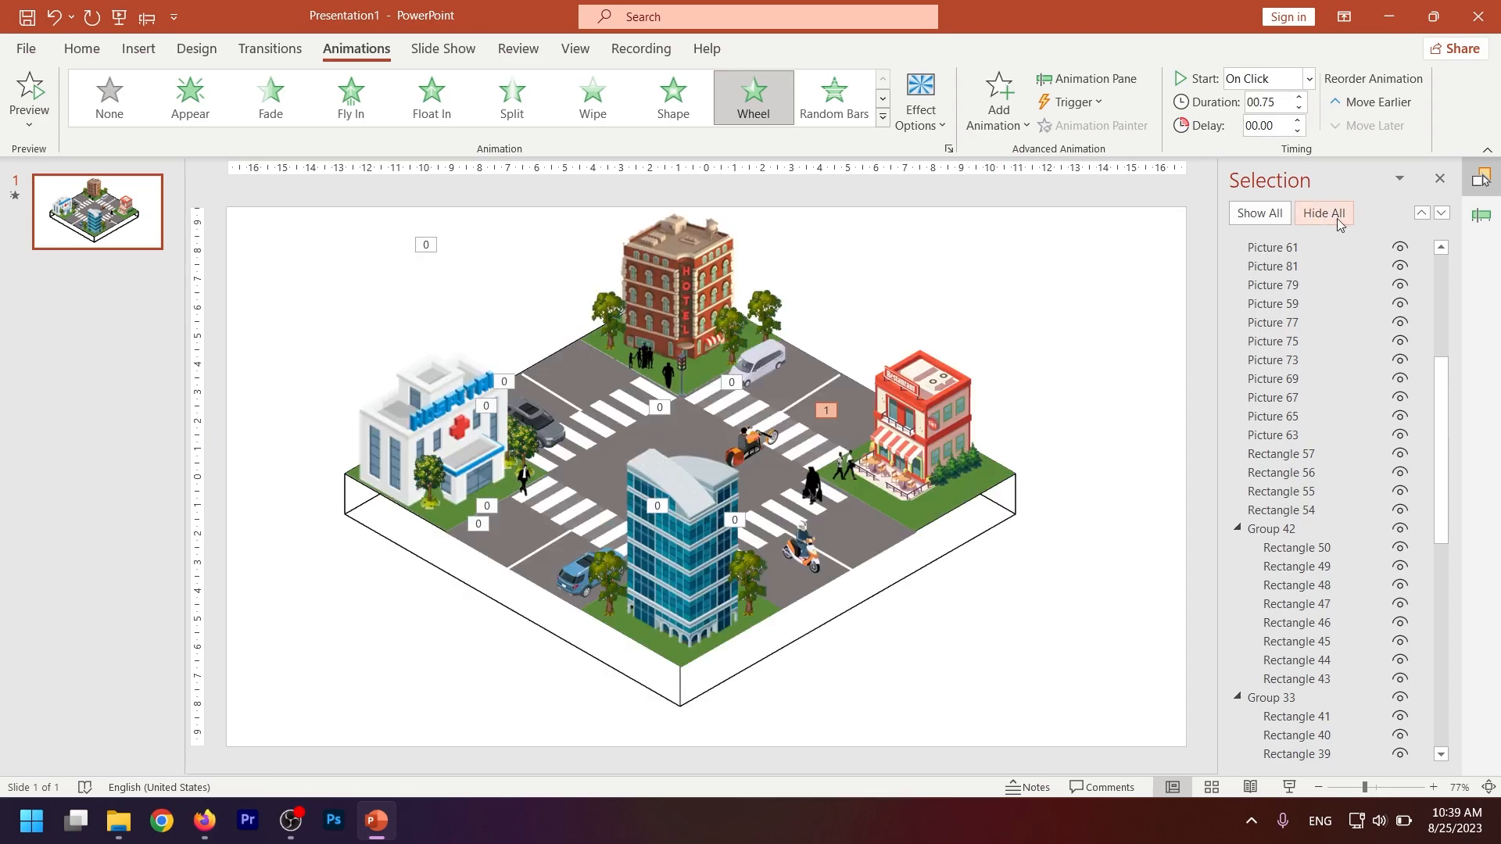
click(1482, 215)
click(1440, 446)
click(1346, 517)
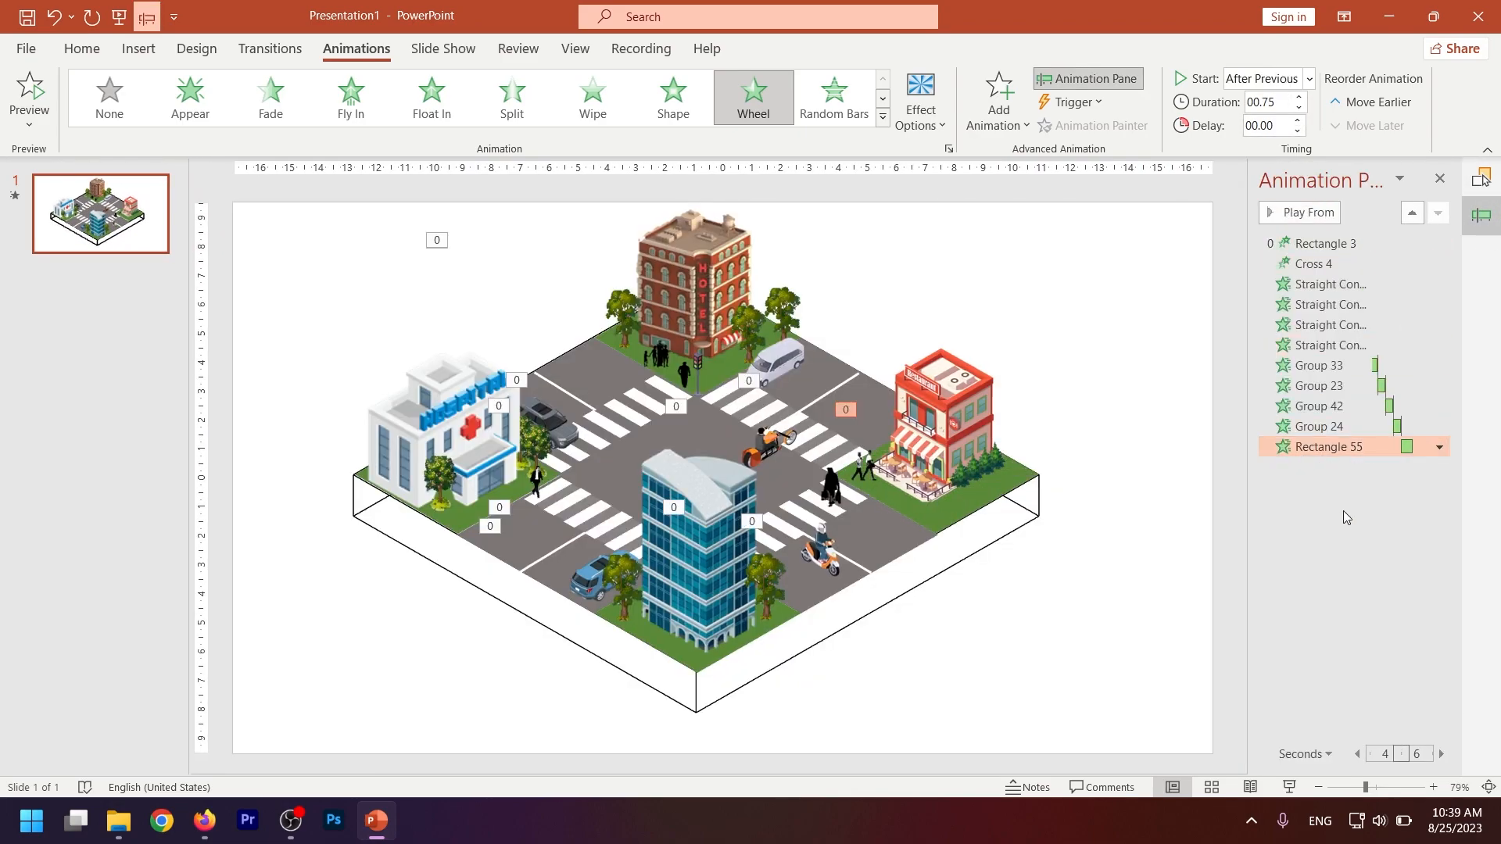
- Apply the Wheel entrance to the hotel's grass patch (Rectangle 54), change its spoke option, and set its duration to 0.75 seconds
click(711, 381)
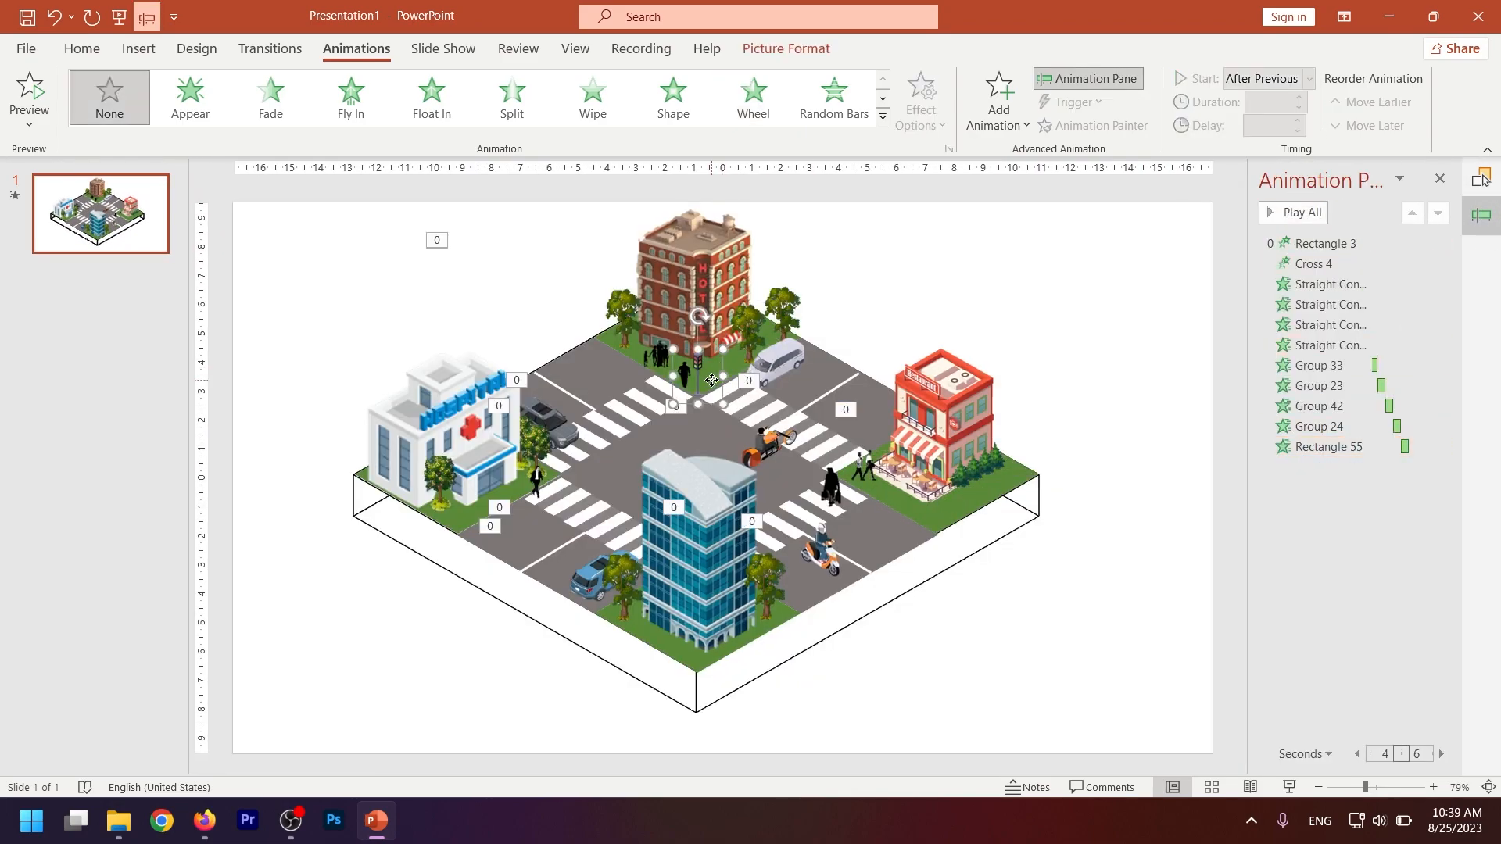
click(628, 353)
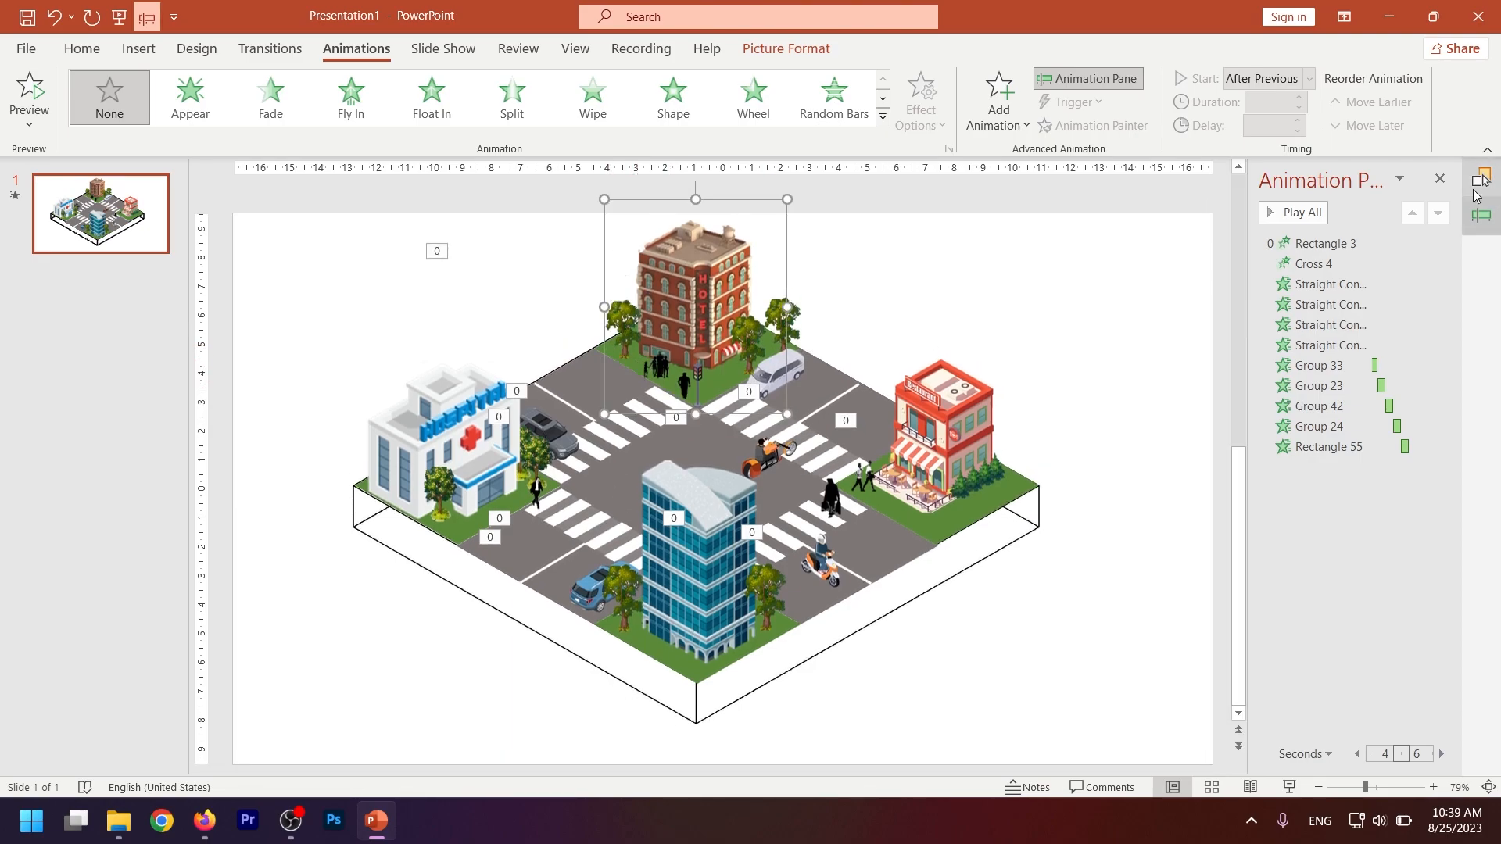
click(1482, 178)
click(702, 392)
click(1400, 455)
click(1400, 474)
click(1401, 474)
click(1322, 510)
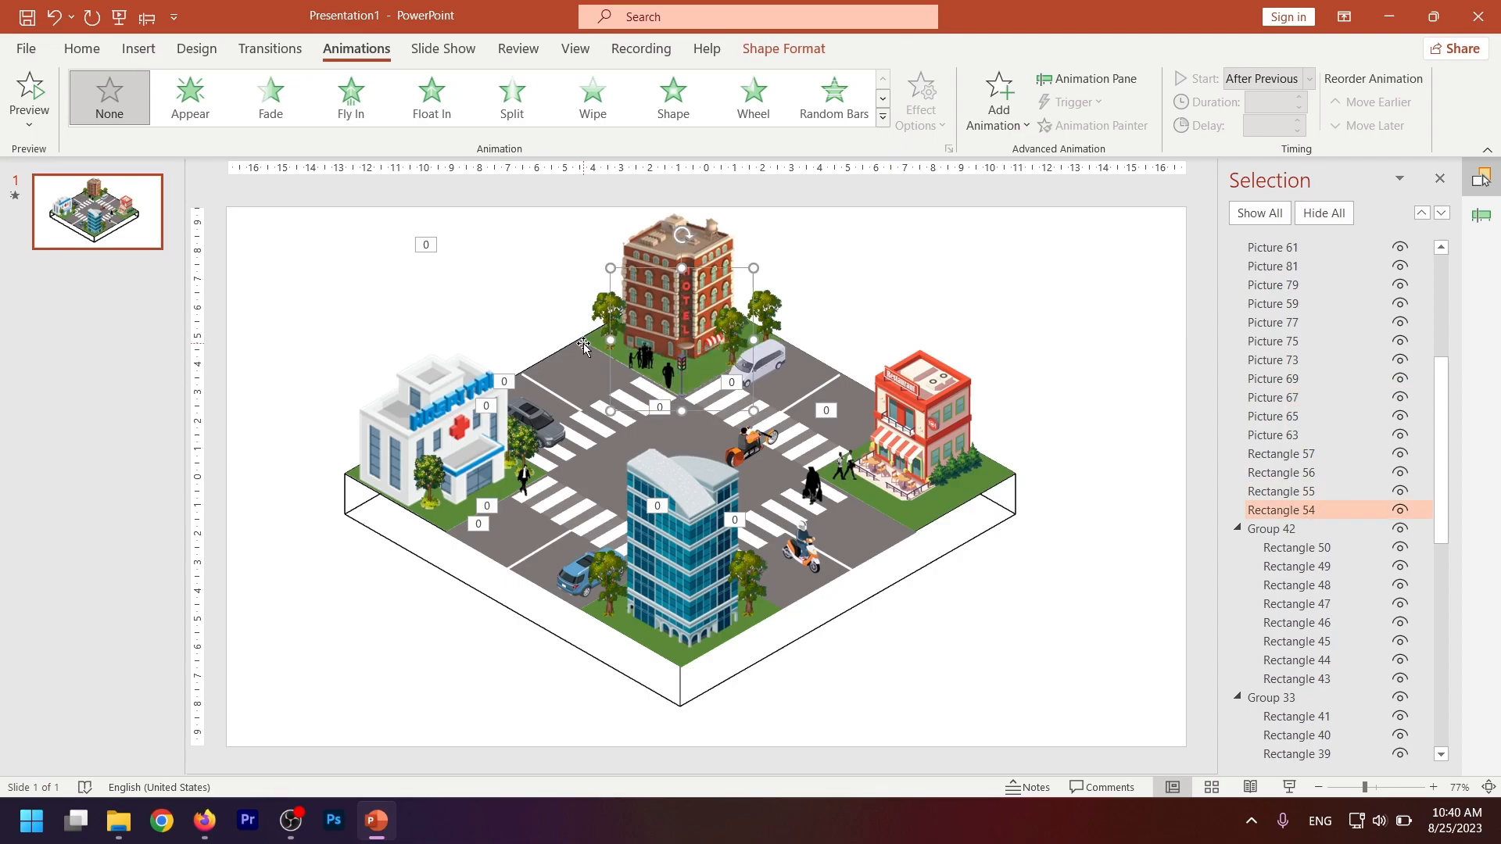
click(753, 99)
click(921, 102)
click(951, 383)
click(1301, 109)
click(1301, 108)
click(1301, 108)
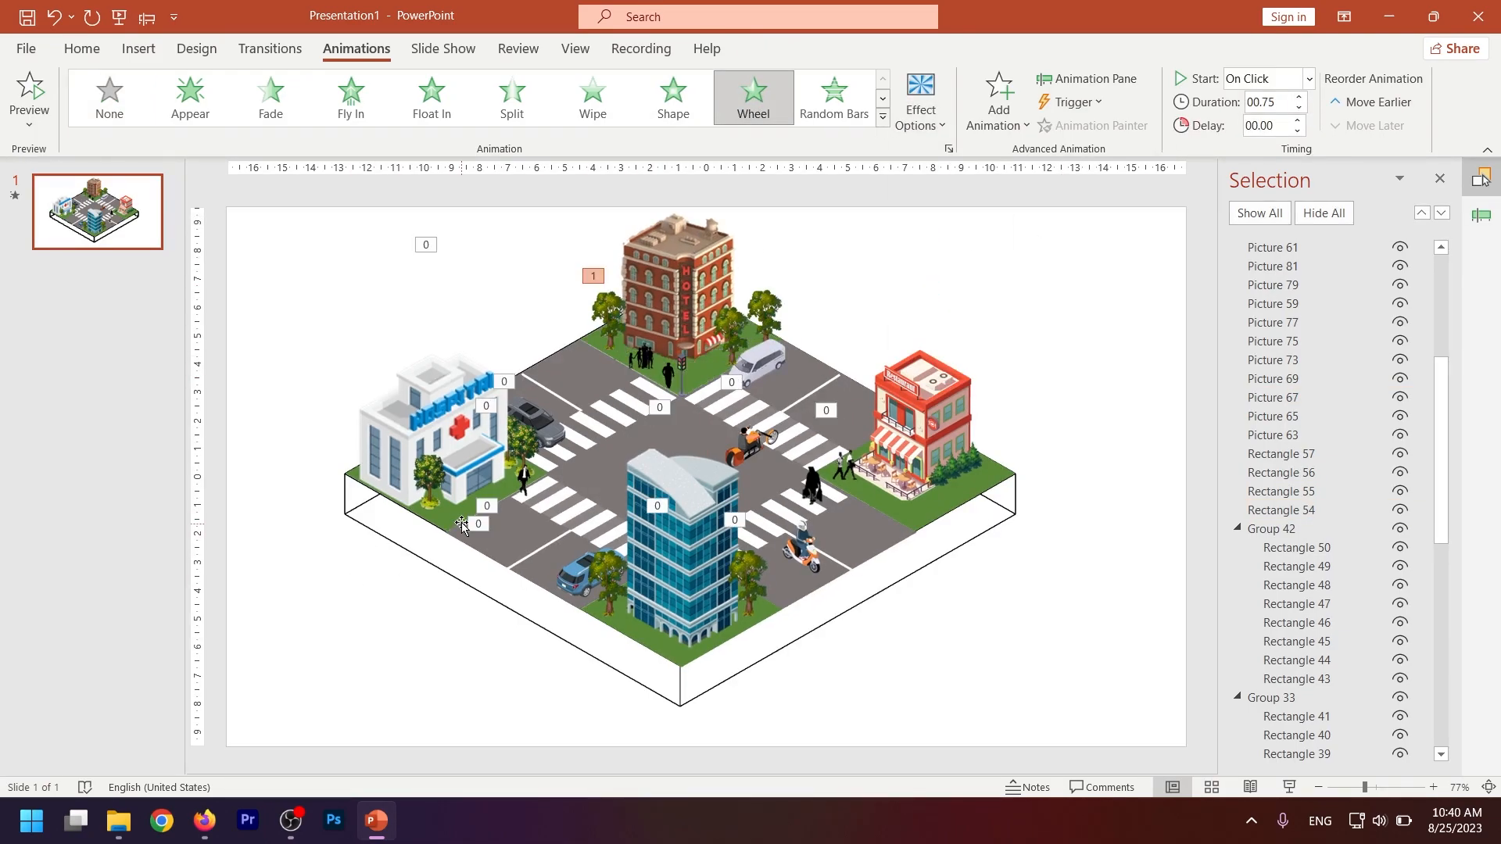
- Apply the Wheel entrance to the hospital's grass patch (Rectangle 57) and shorten its duration
click(460, 529)
click(1282, 454)
click(754, 99)
click(1299, 109)
click(1298, 109)
click(1299, 109)
click(1299, 109)
click(1299, 108)
- Set the Wheel animations of Rectangle 54 and Rectangle 57 to start After Previous with 0.50-second durations
click(1481, 216)
click(1439, 468)
click(1392, 537)
click(1441, 489)
click(1395, 557)
click(1398, 470)
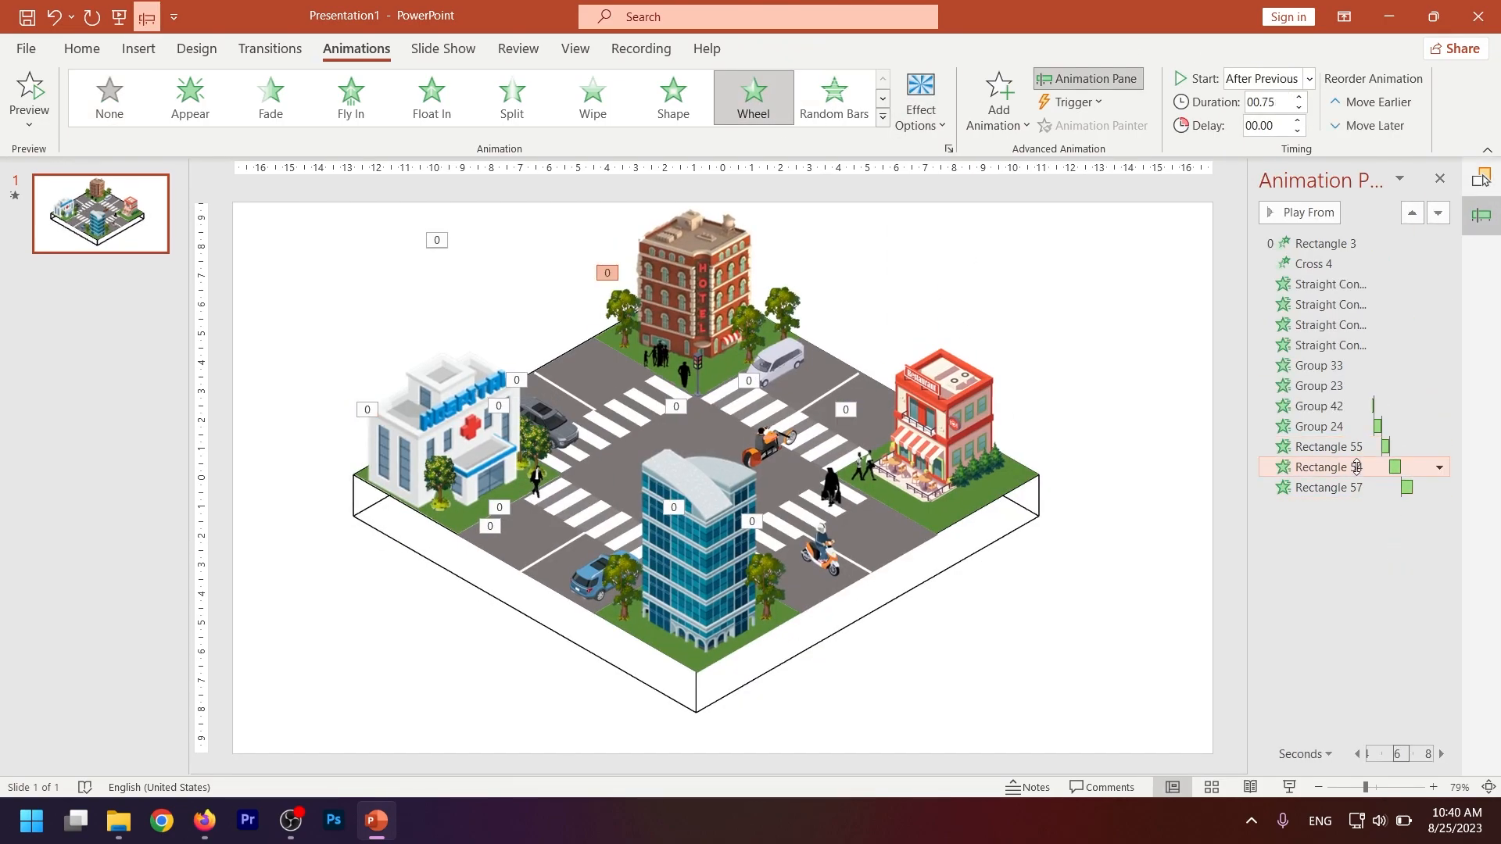
click(1332, 492)
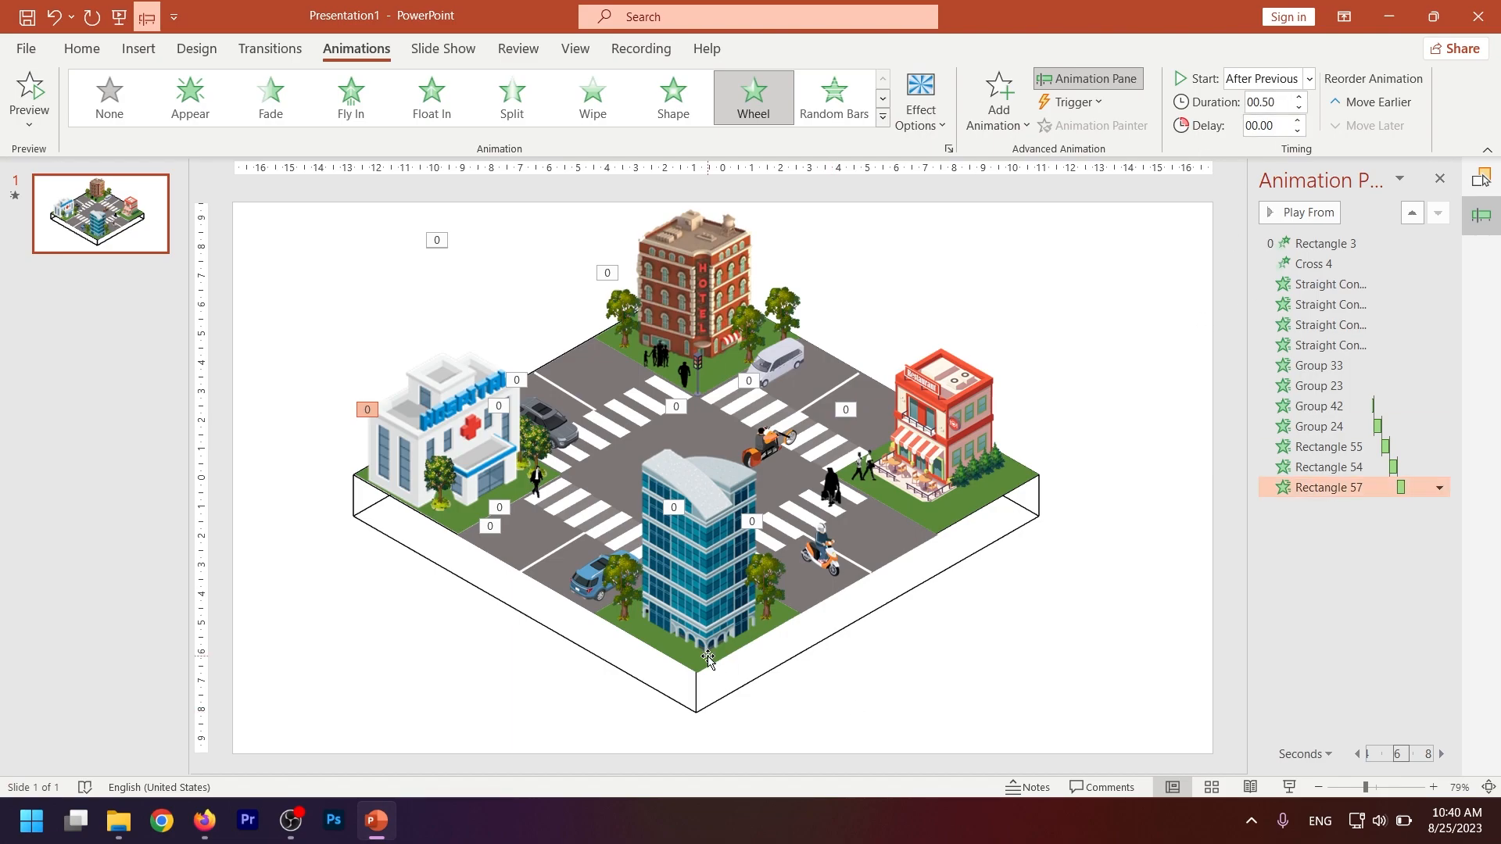
- Apply the Wheel entrance to the grass patch under the blue office tower (Rectangle 56)
click(709, 659)
click(1482, 178)
click(1324, 474)
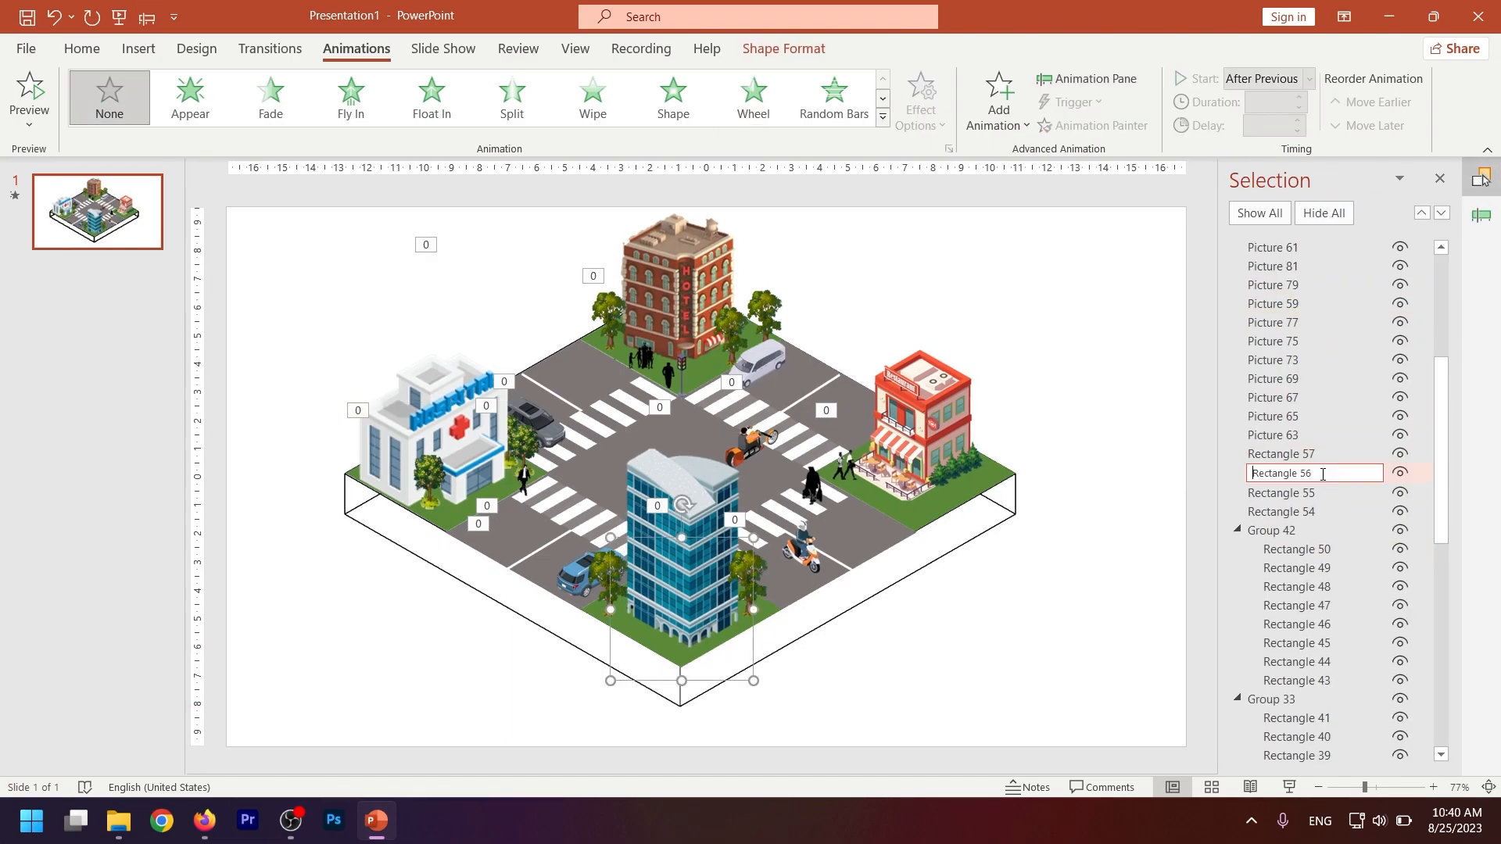
click(751, 108)
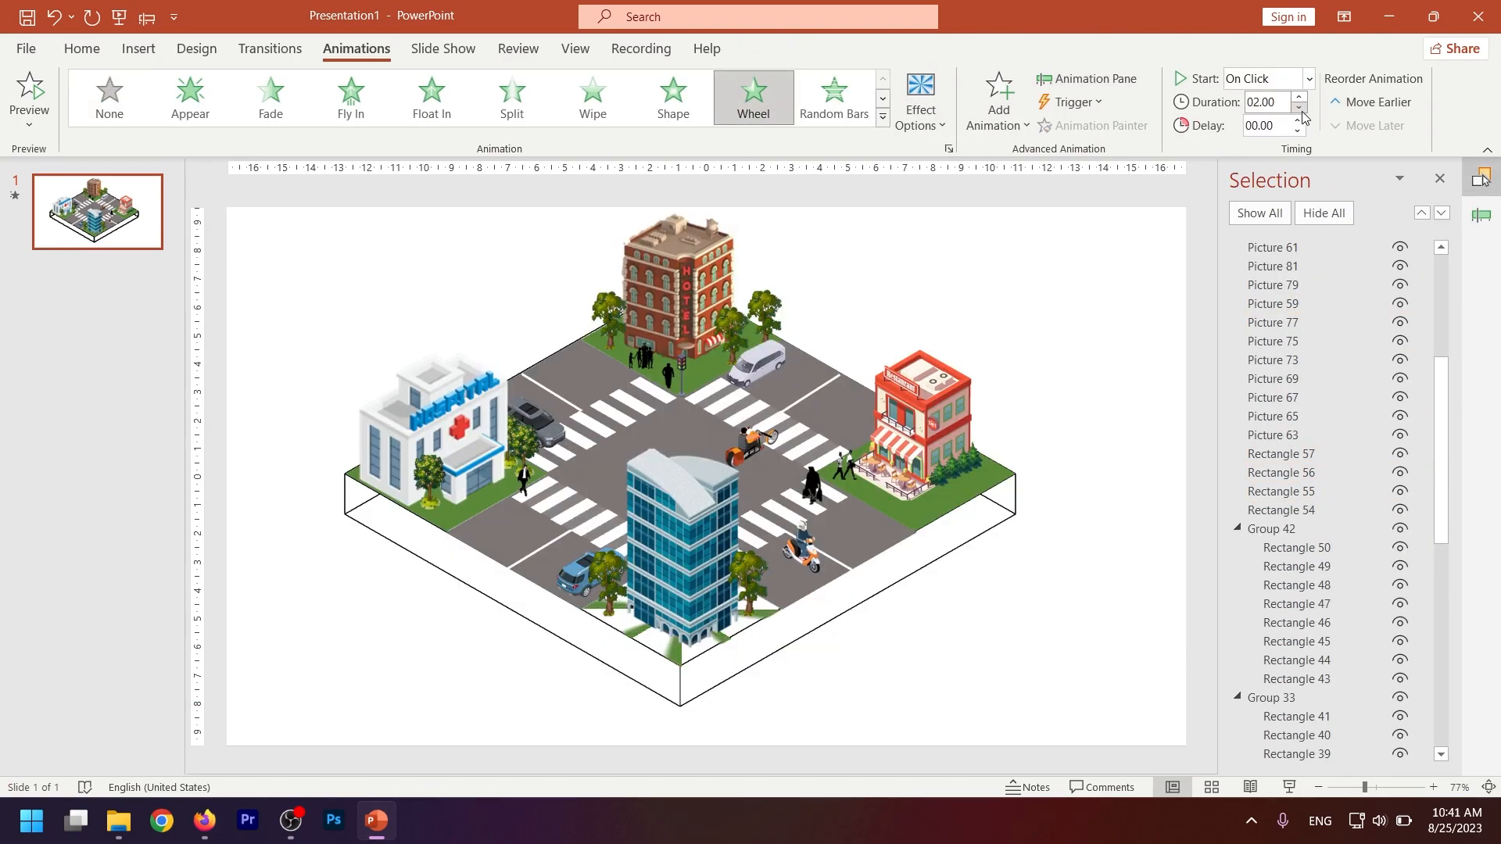
- Apply the Fly In entrance to the restaurant building (Picture 65) with the direction From Top
click(1097, 311)
click(914, 405)
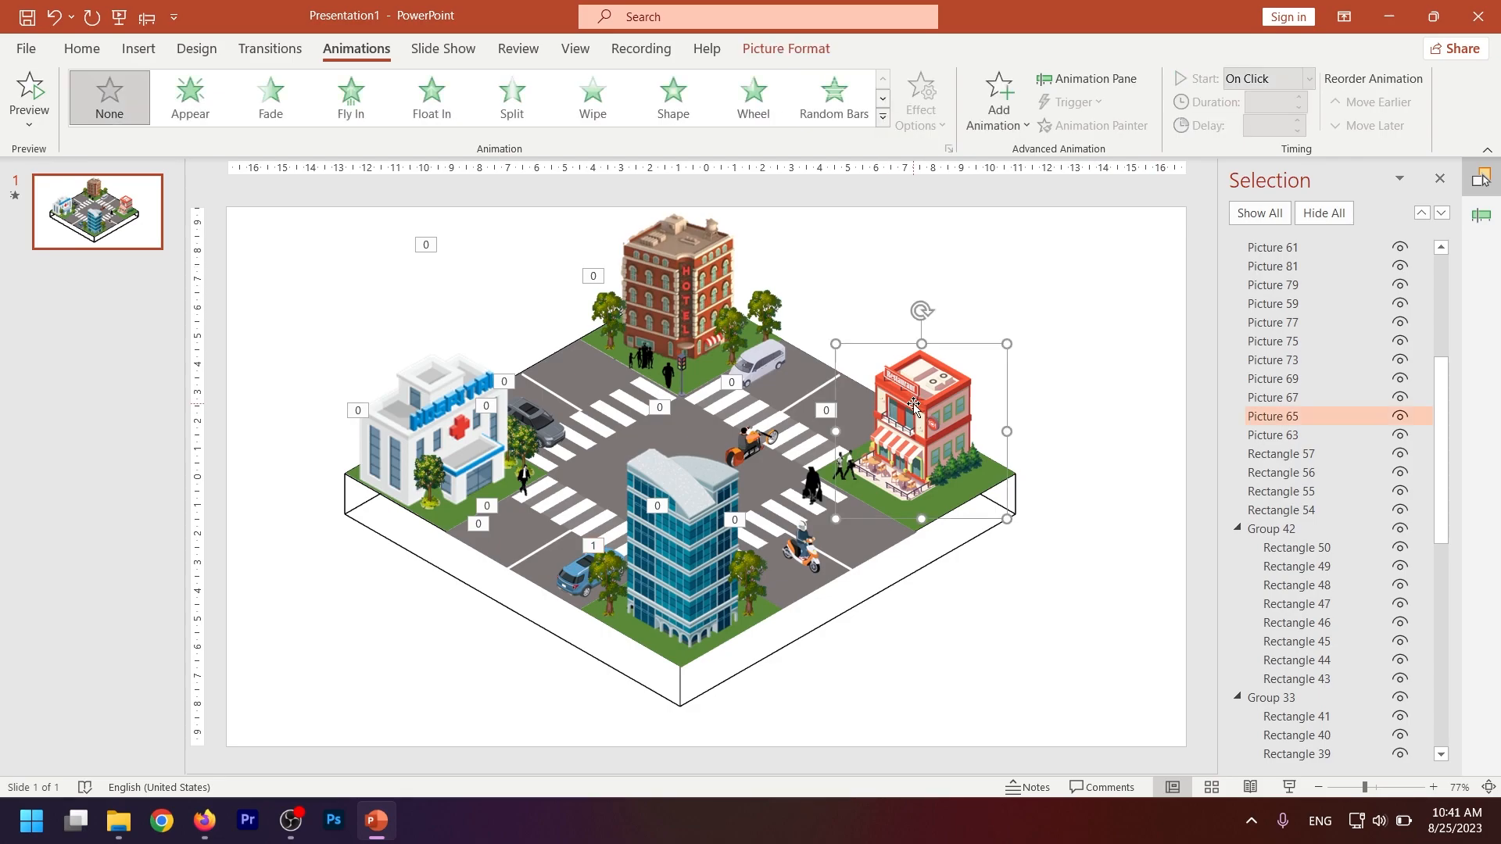
click(351, 98)
click(921, 110)
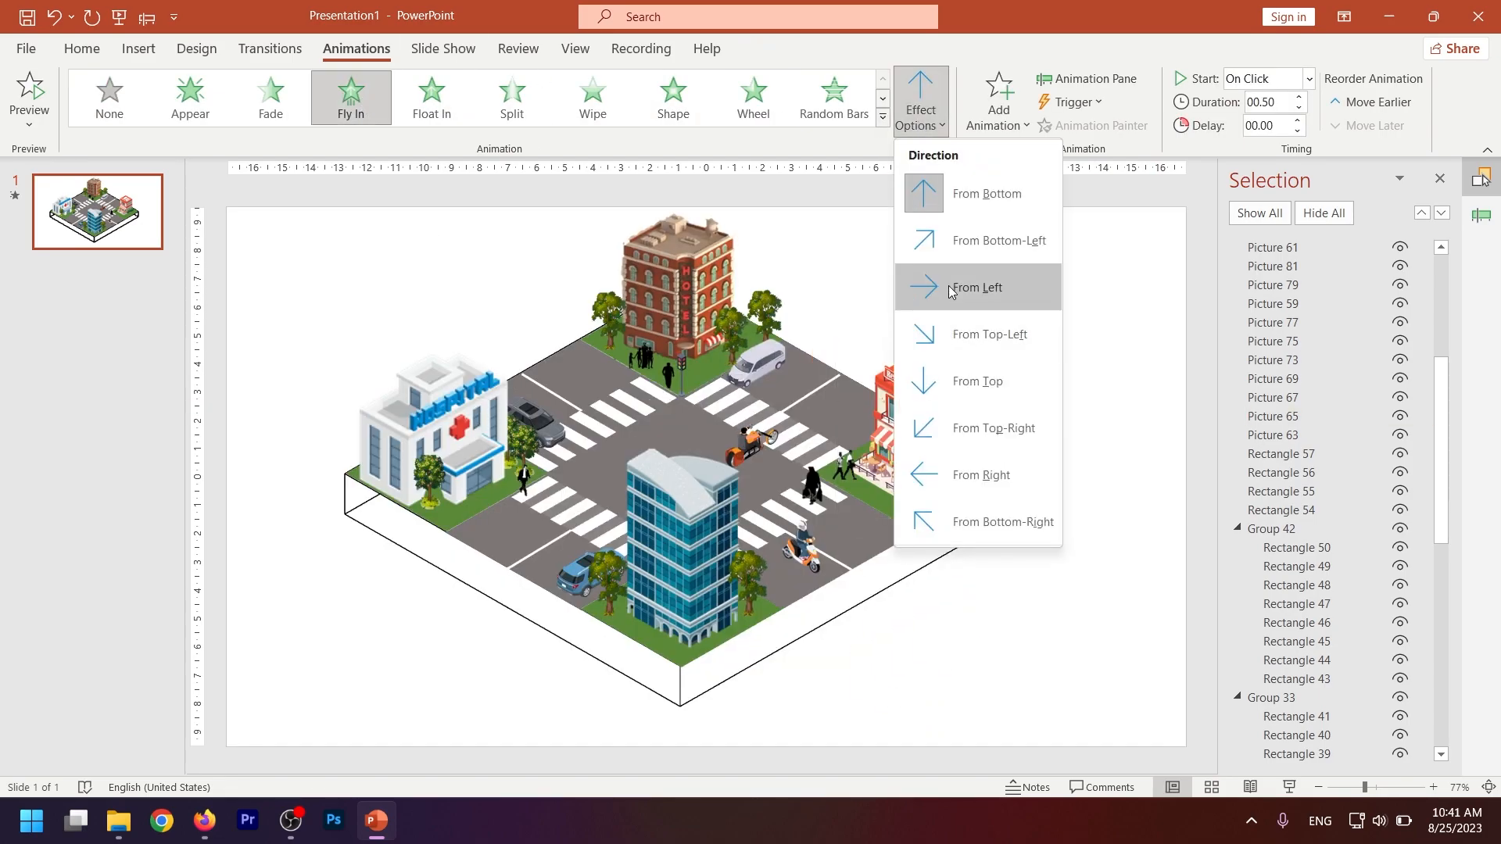
click(1043, 378)
- Apply the Fly In entrance to the hotel building (Picture 63) with the direction From Top
click(708, 322)
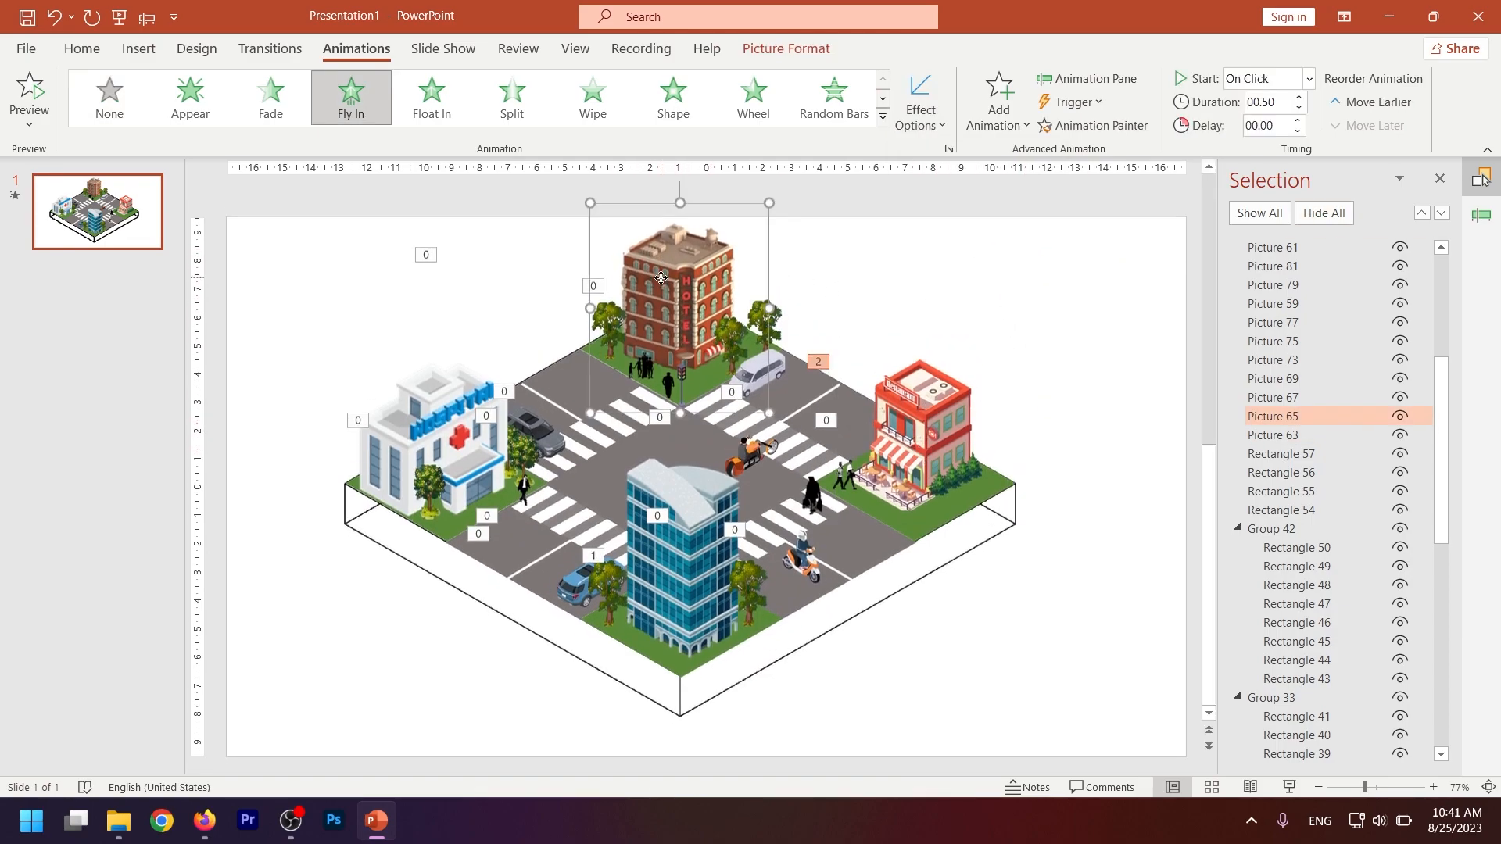
click(351, 97)
click(921, 110)
click(957, 381)
- Apply the Fly In entrance From Top to the hospital (Picture 61) and give the blue office tower (Picture 59) a Fly In entrance
click(430, 438)
click(351, 97)
click(921, 109)
click(957, 380)
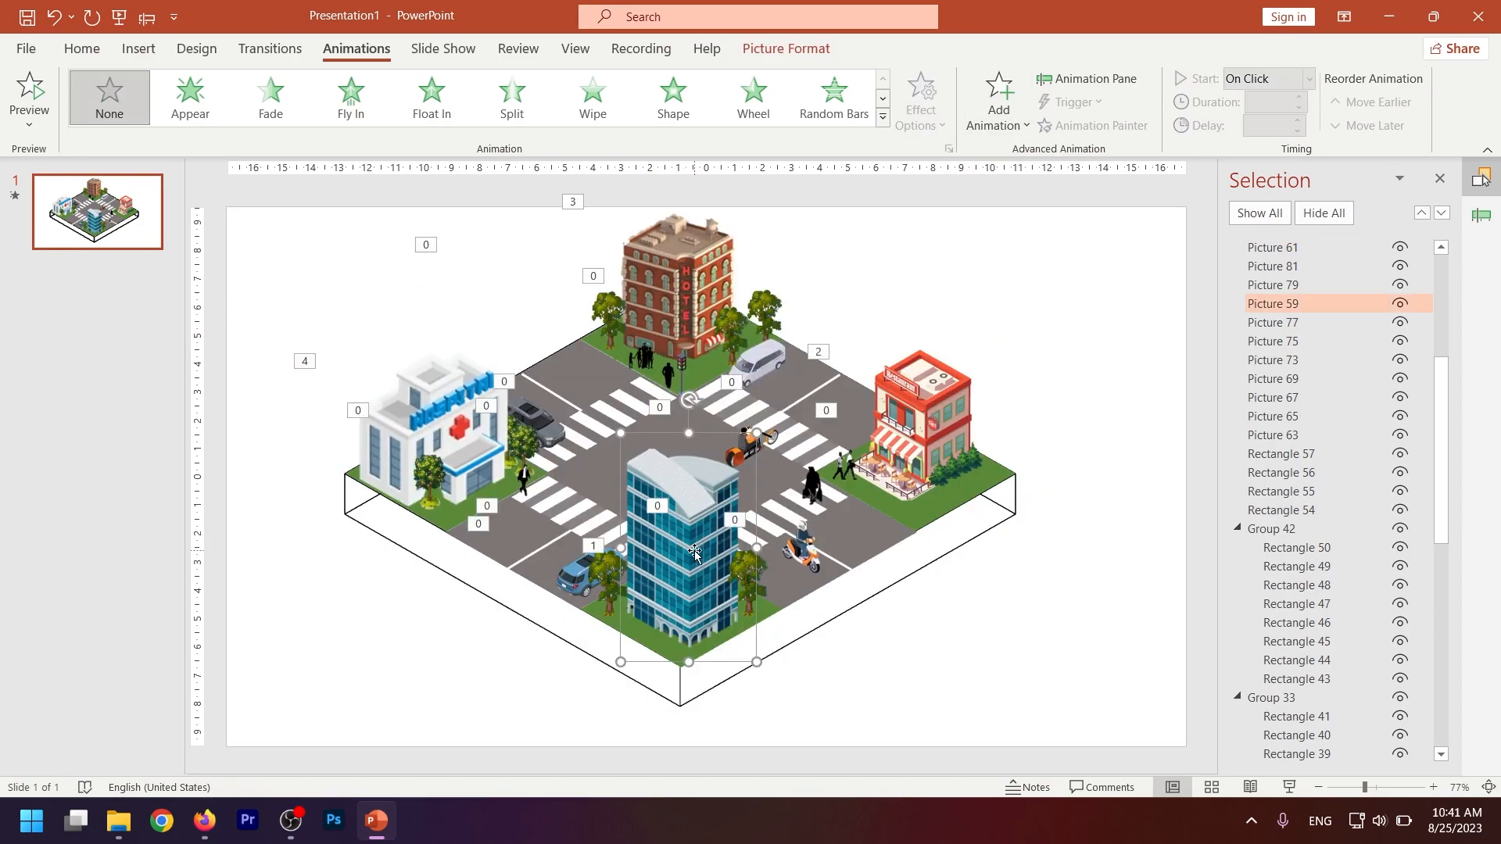
click(1098, 358)
- Set the animations of the office tower's grass patch (Rectangle 56) and the restaurant (Picture 65) to start After Previous
click(1482, 216)
click(1340, 509)
click(1440, 509)
click(1433, 575)
click(1445, 531)
click(1445, 532)
click(1406, 596)
- Set the Fly In animations of Picture 63, Picture 61 and Picture 59 to start With Previous
right_click(1389, 549)
click(1368, 592)
right_click(1342, 570)
click(1384, 614)
right_click(1291, 591)
click(1368, 630)
click(1171, 648)
- Toggle the visibility of individual pictures in the object list to identify the shrubs beside the restaurant
click(994, 458)
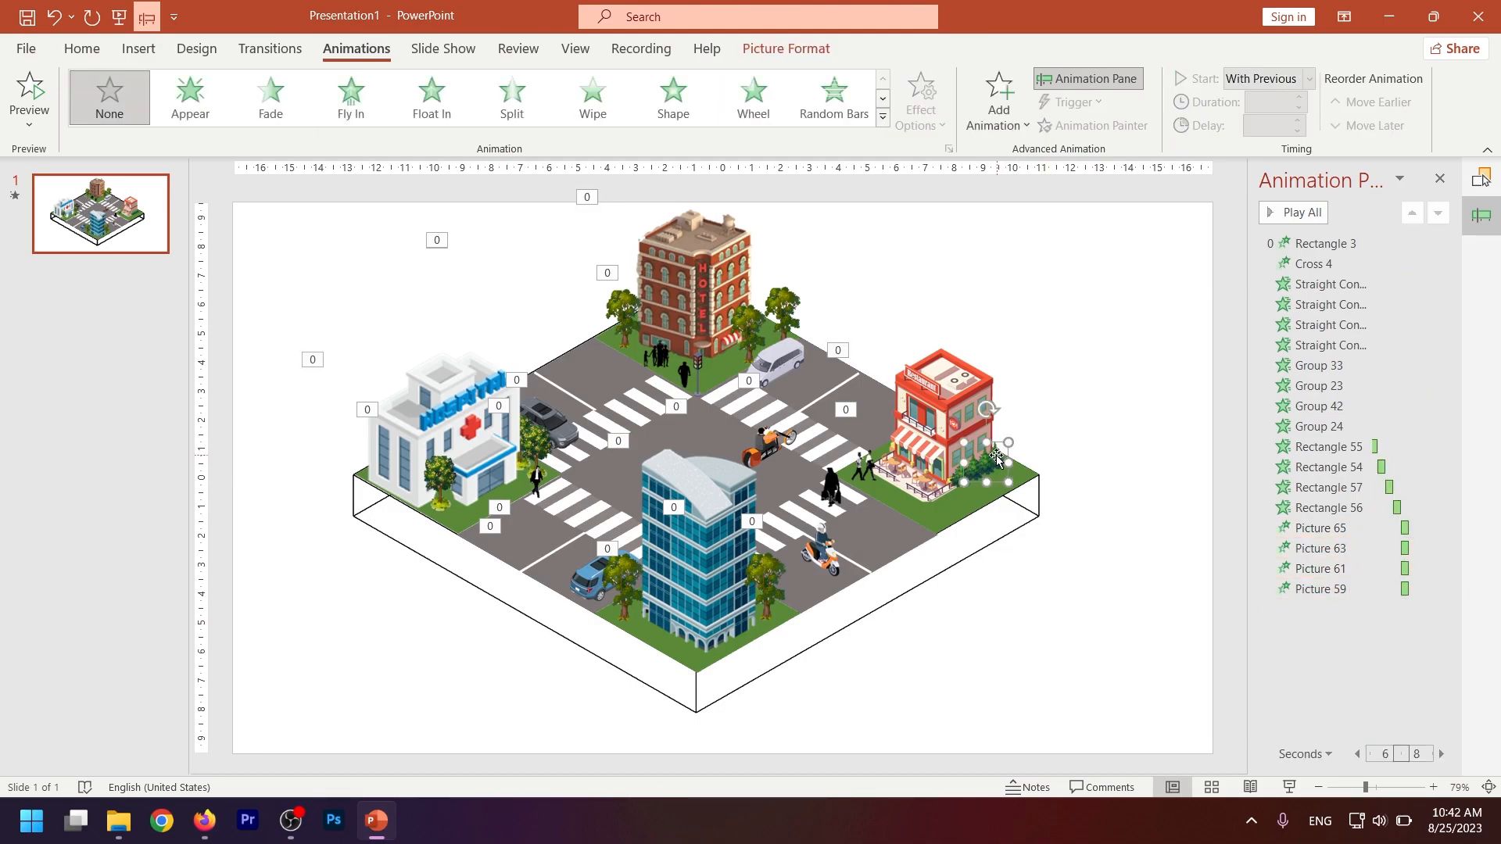
ctrl+scroll(1040, 482, up, 10)
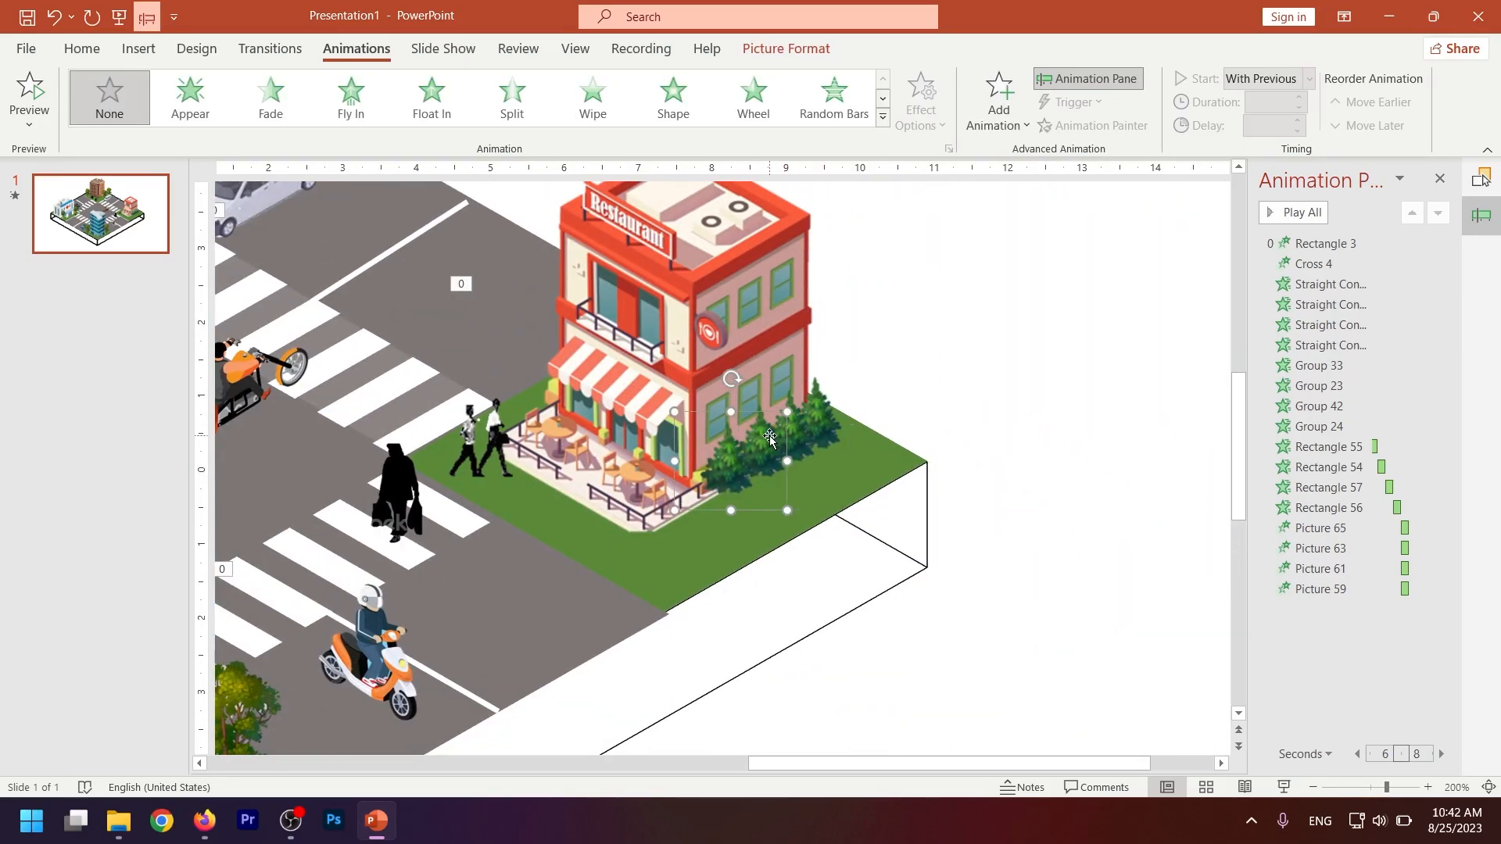
key(alt+F10)
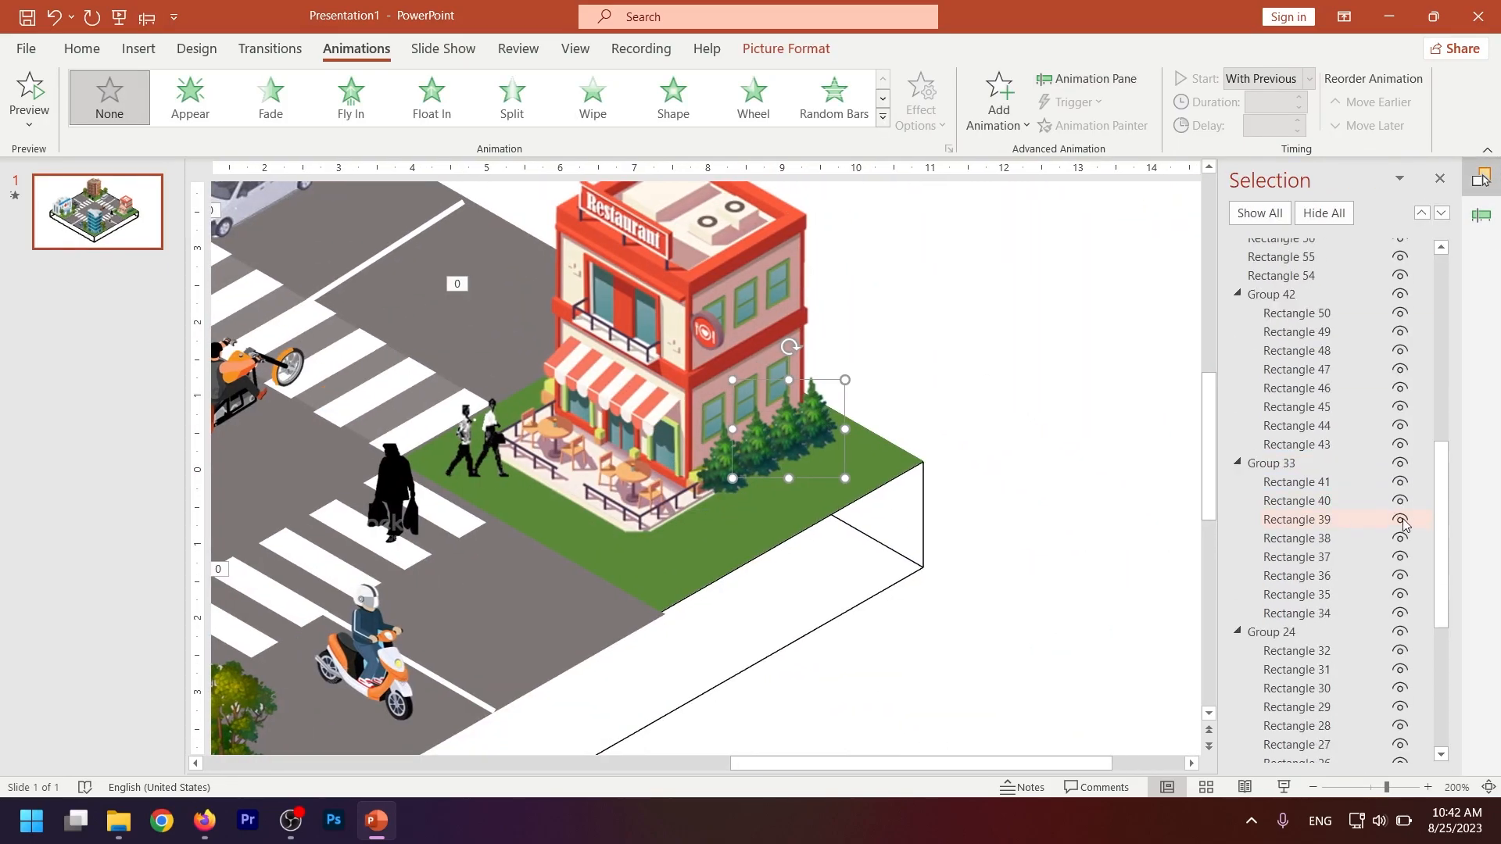
drag(1442, 500, 1446, 329)
click(1397, 383)
click(1399, 417)
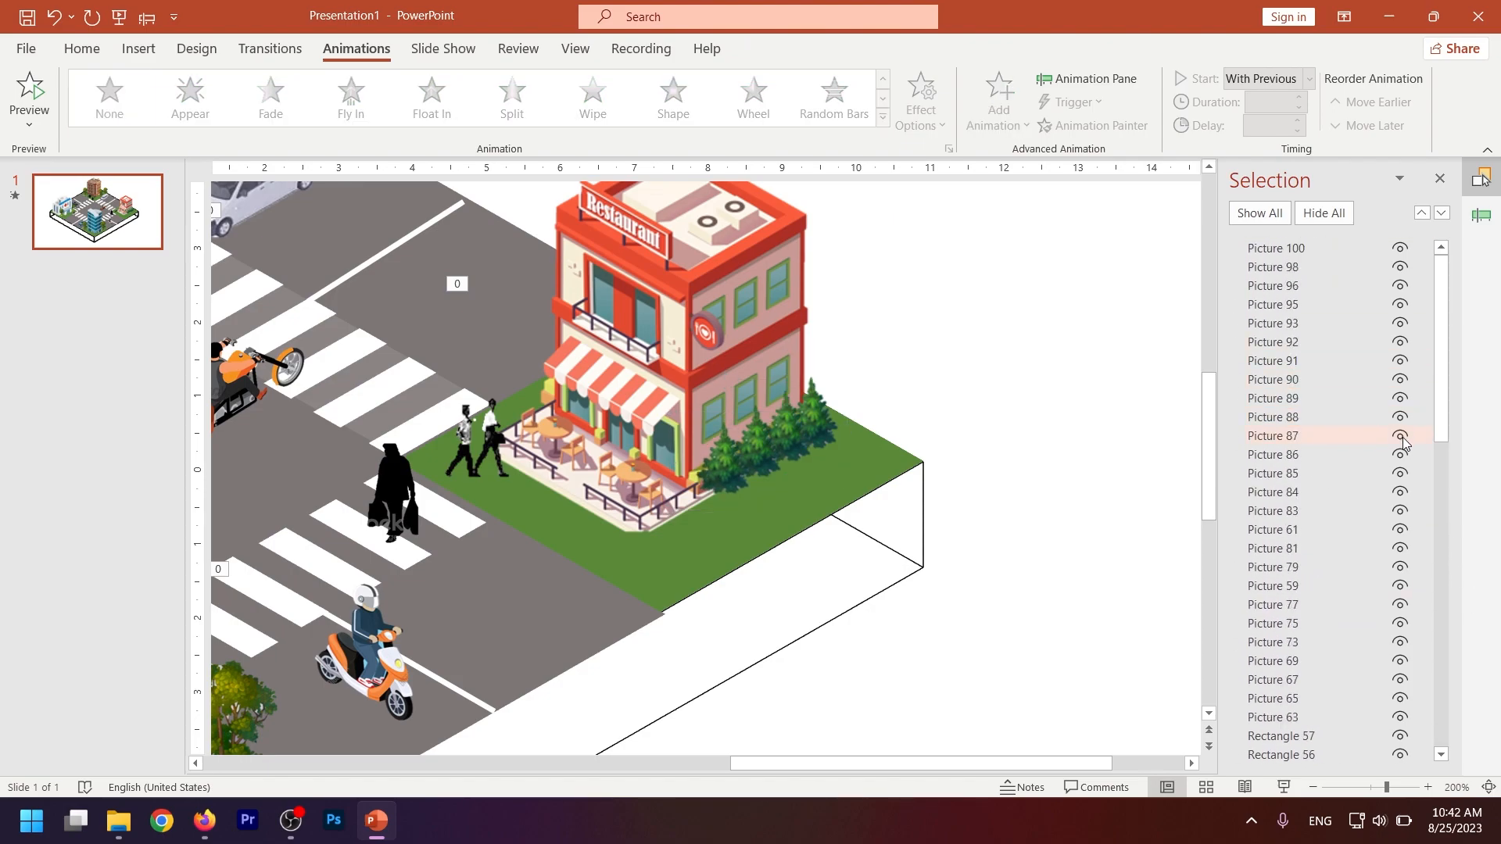
click(1401, 399)
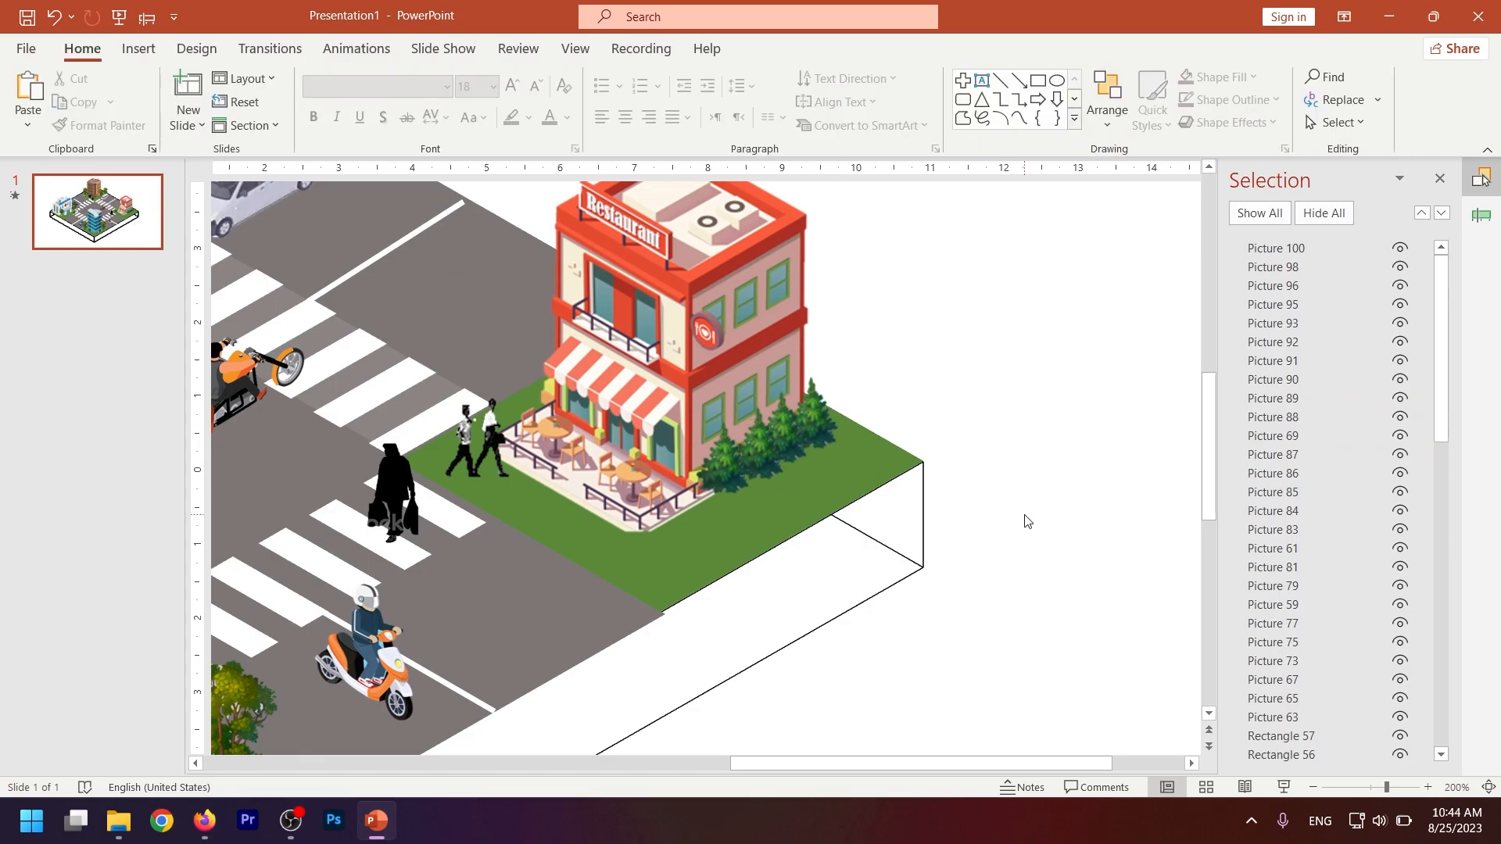
- Animate the rearmost shrub beside the restaurant (Picture 69) with the Fly In entrance instead of Float In, starting After Previous
click(818, 409)
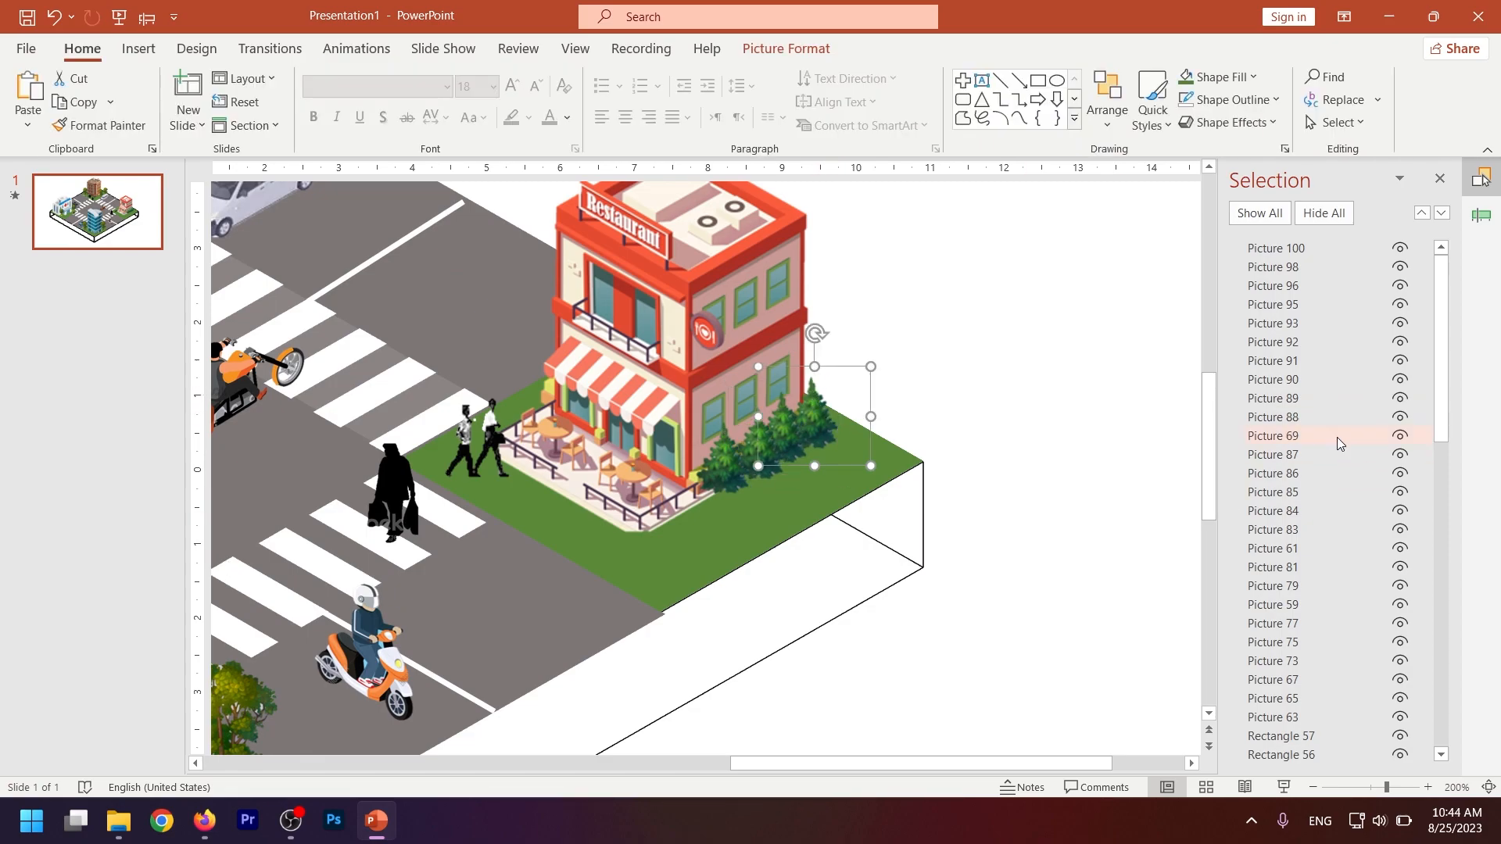
click(353, 49)
click(430, 98)
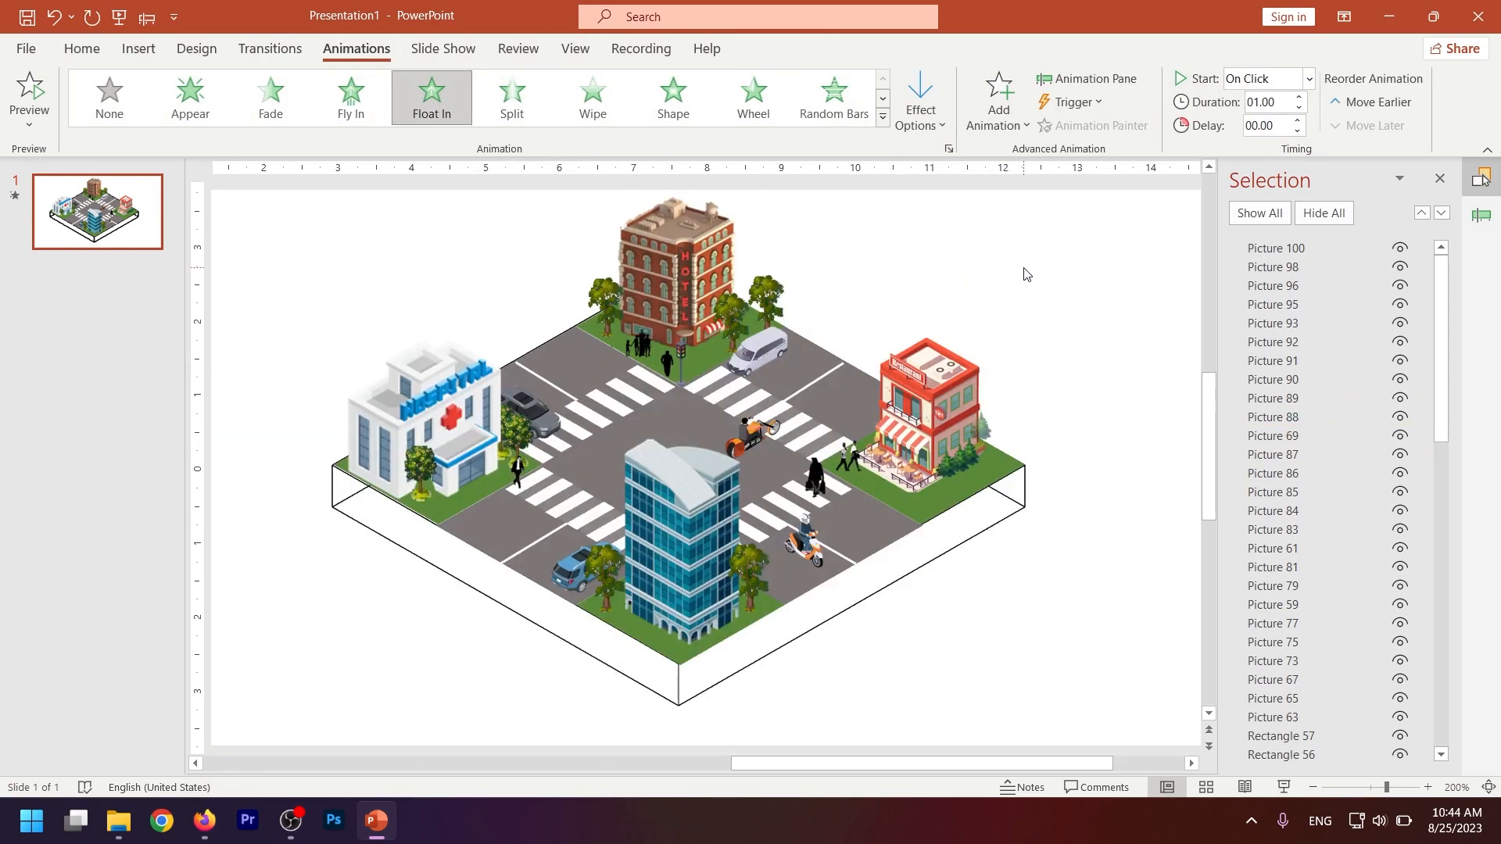
click(351, 97)
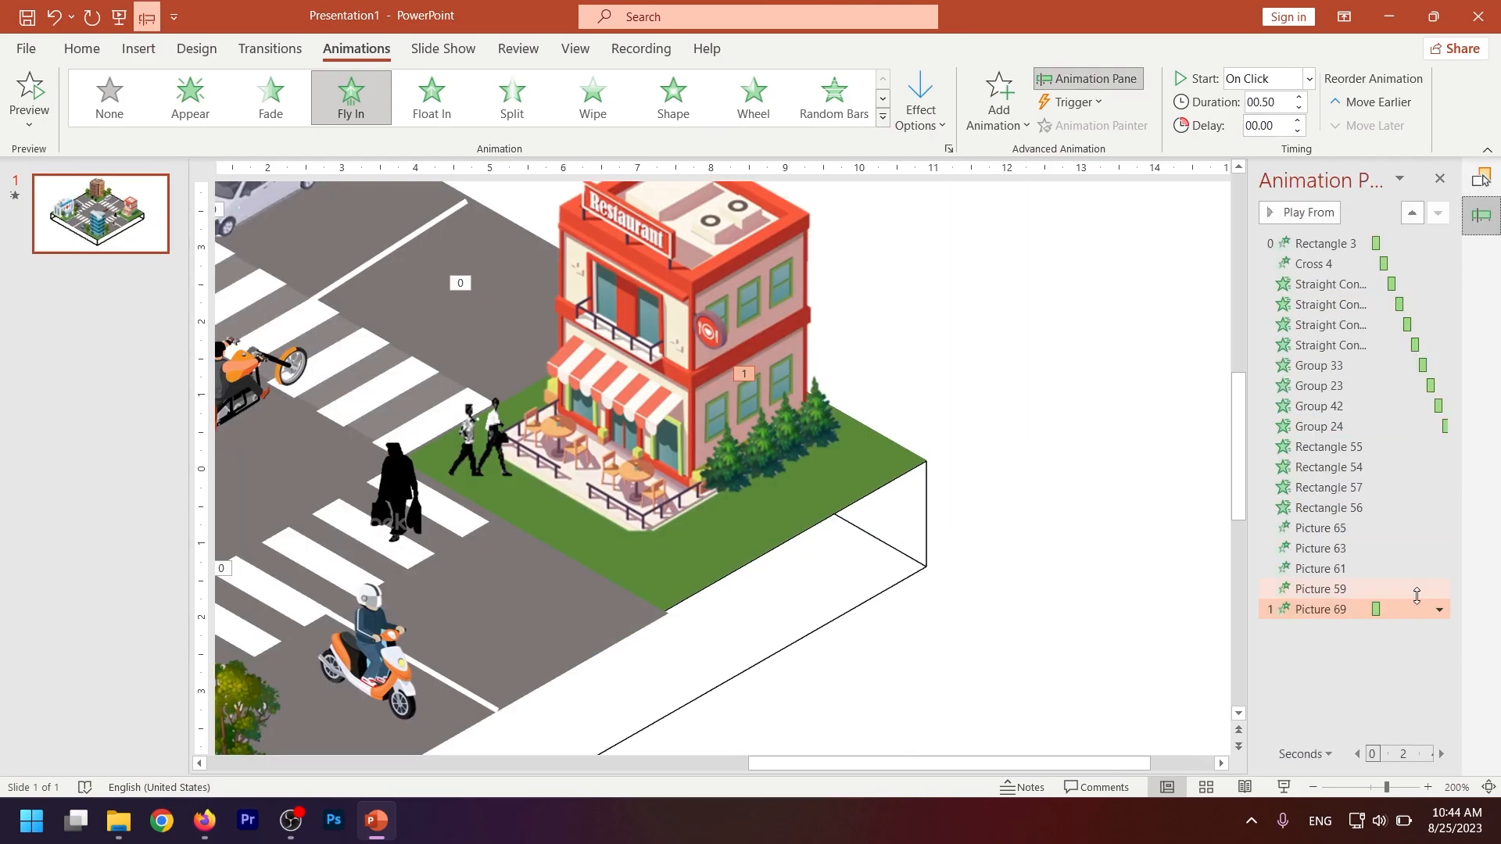
click(1440, 609)
click(1329, 677)
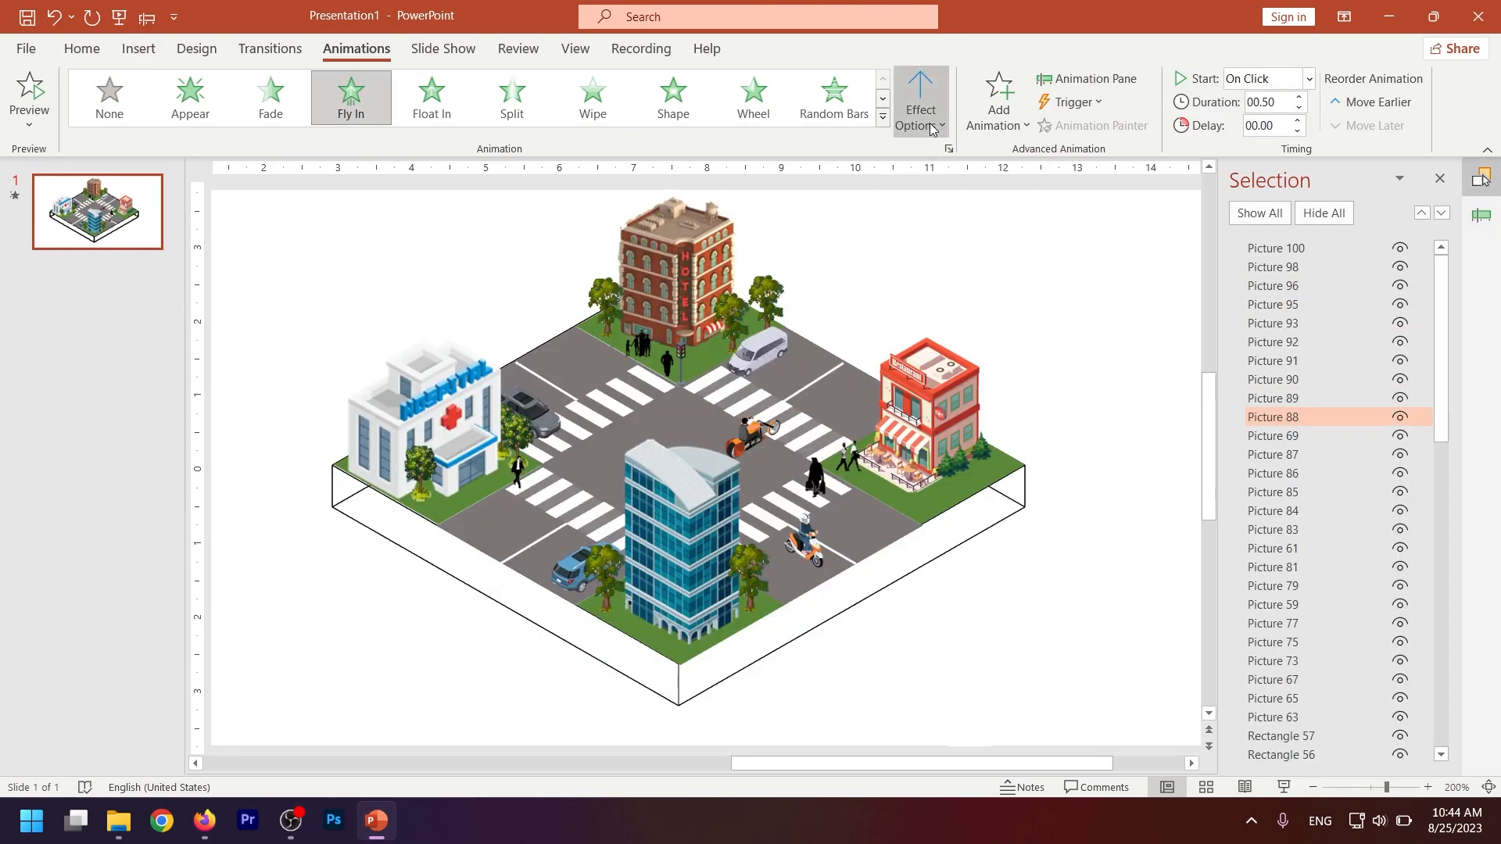
- Apply the Fly In entrance from the top to the remaining restaurant shrubs, Picture 88, Picture 89 and Picture 90
click(931, 129)
click(993, 378)
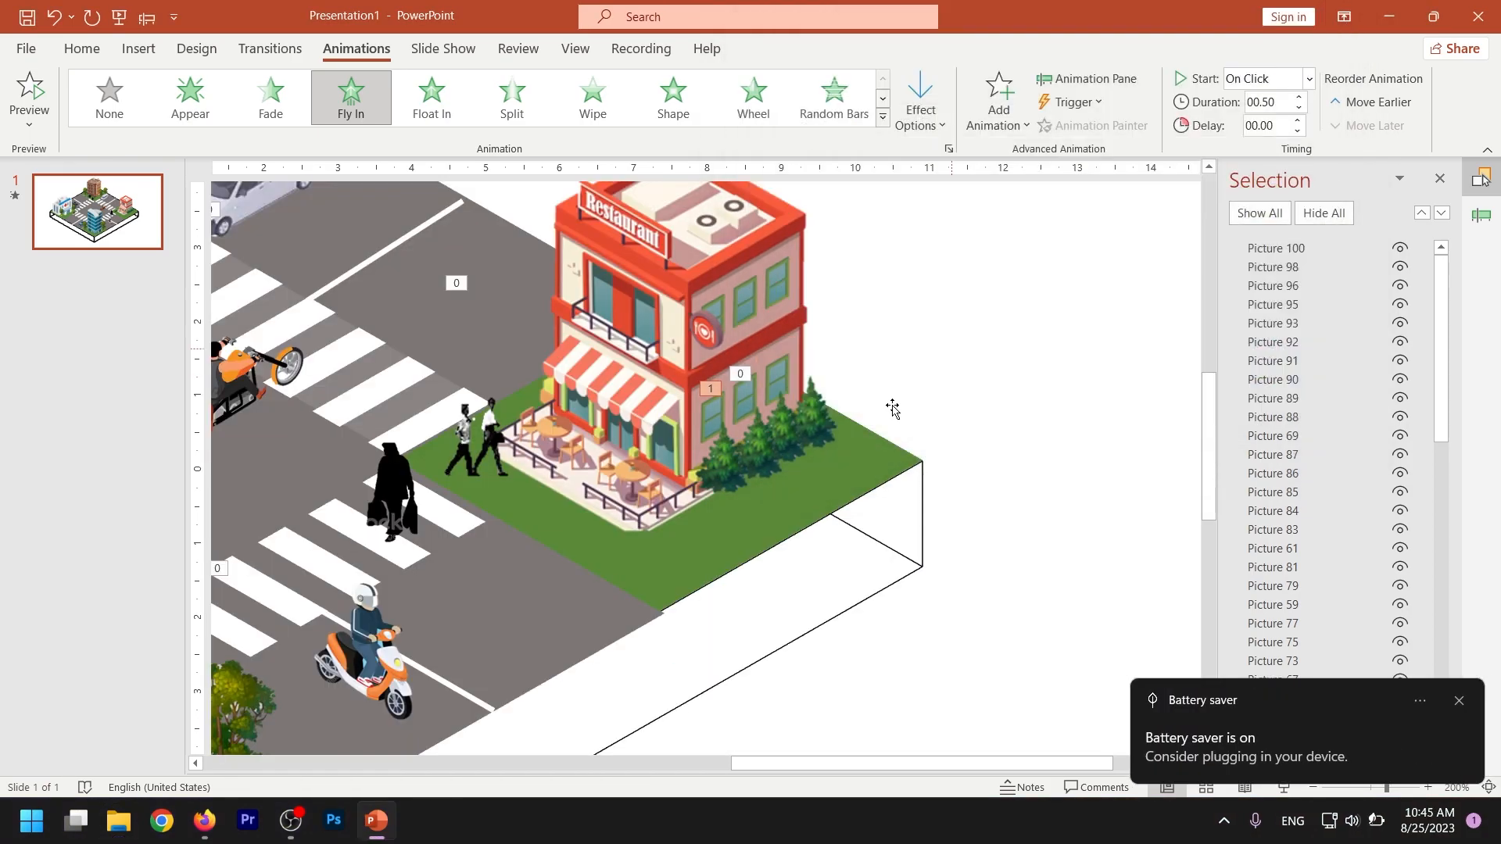
click(1277, 399)
click(351, 98)
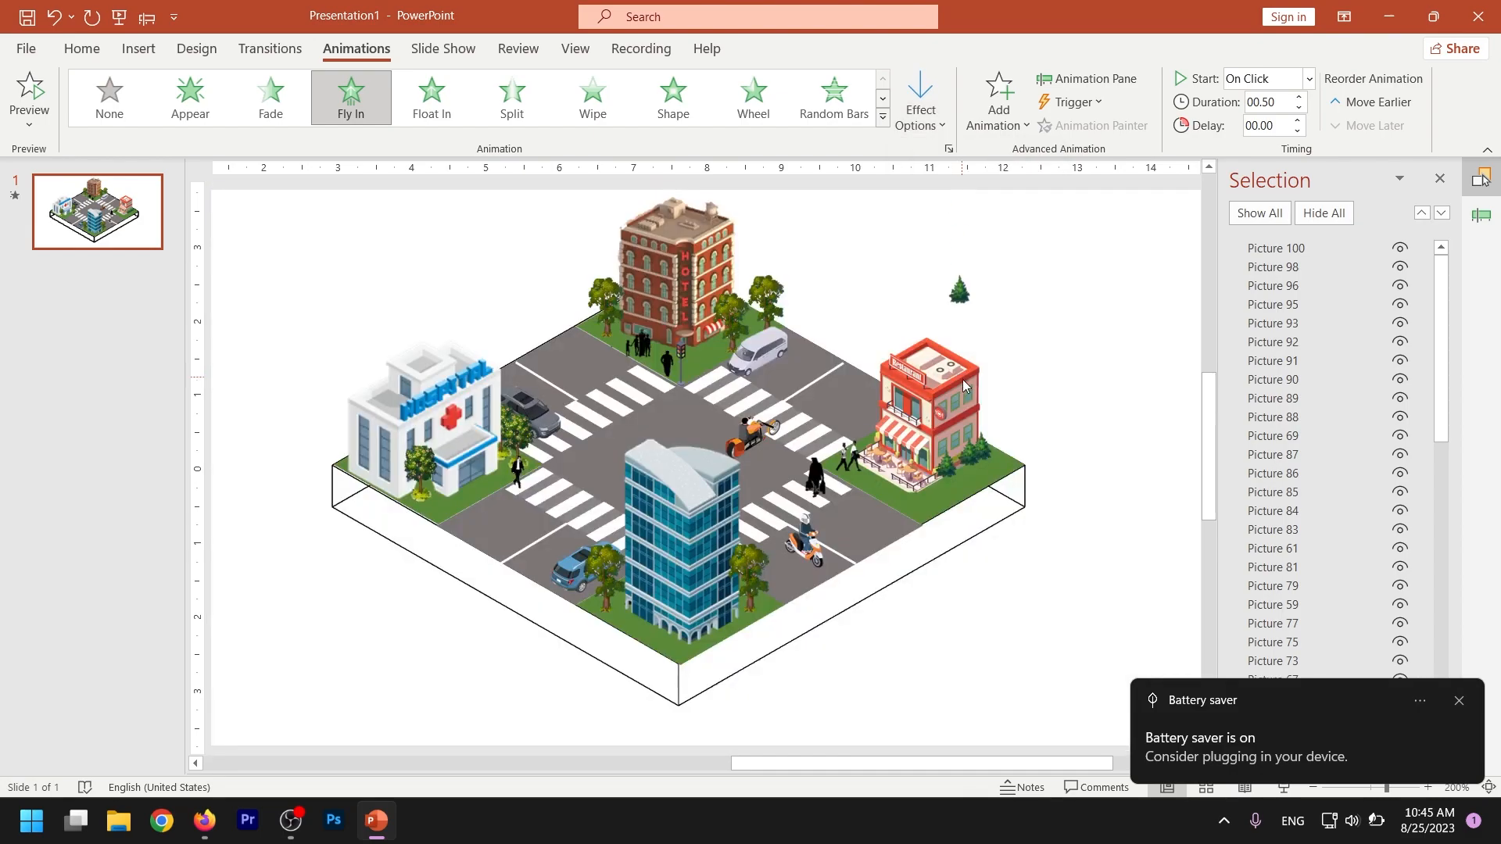
click(1403, 401)
click(1399, 383)
click(1286, 381)
click(372, 97)
click(921, 108)
click(969, 383)
- Set the Fly In animations of Picture 88, Picture 89 and Picture 90 to start After Previous
click(1481, 218)
click(1348, 629)
click(1440, 630)
click(1345, 513)
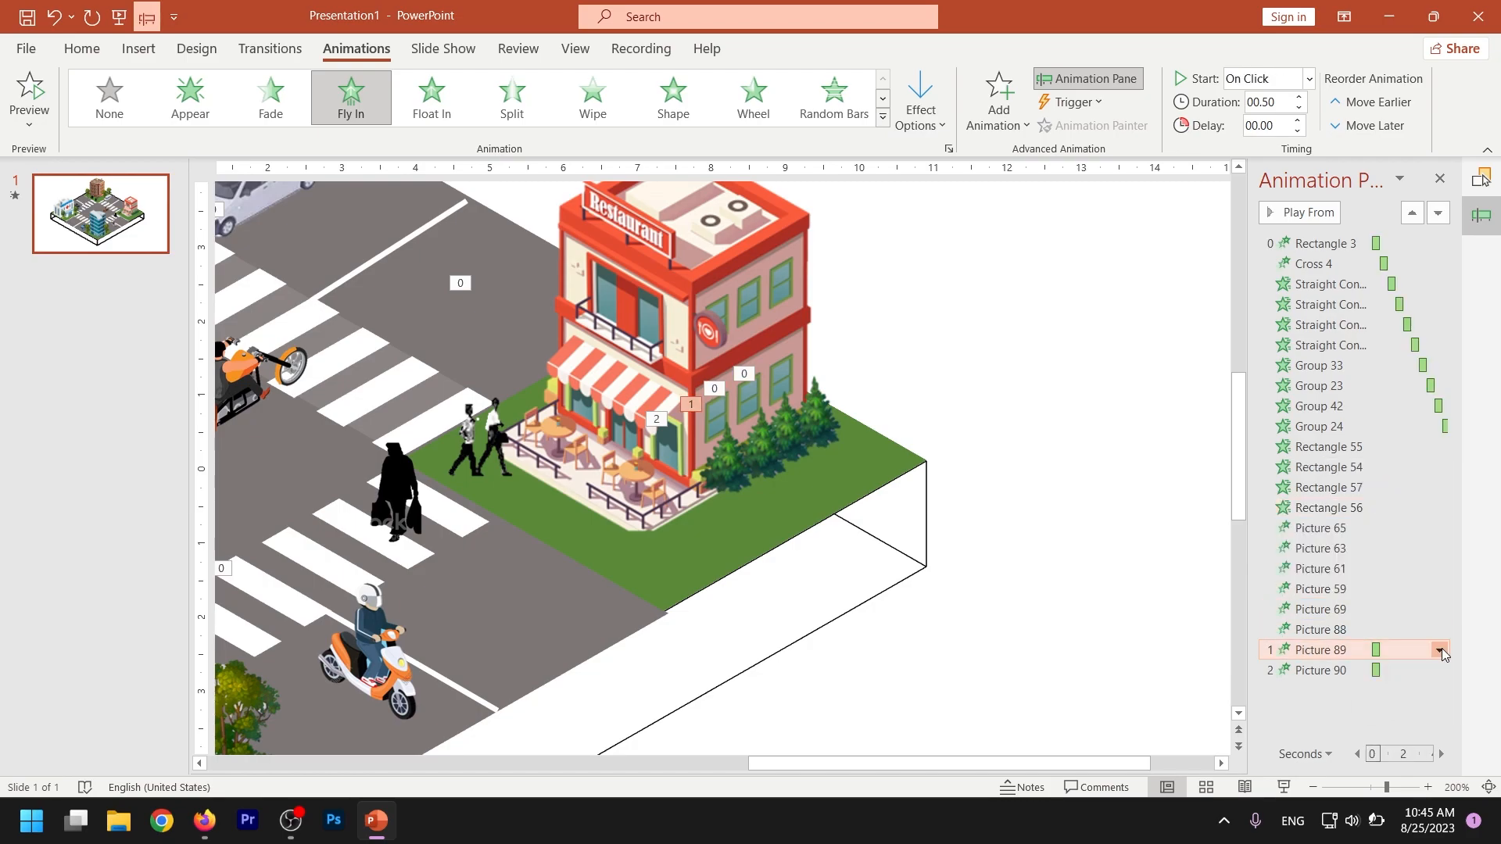
click(1440, 650)
click(1360, 533)
click(1439, 670)
click(1370, 553)
click(1103, 584)
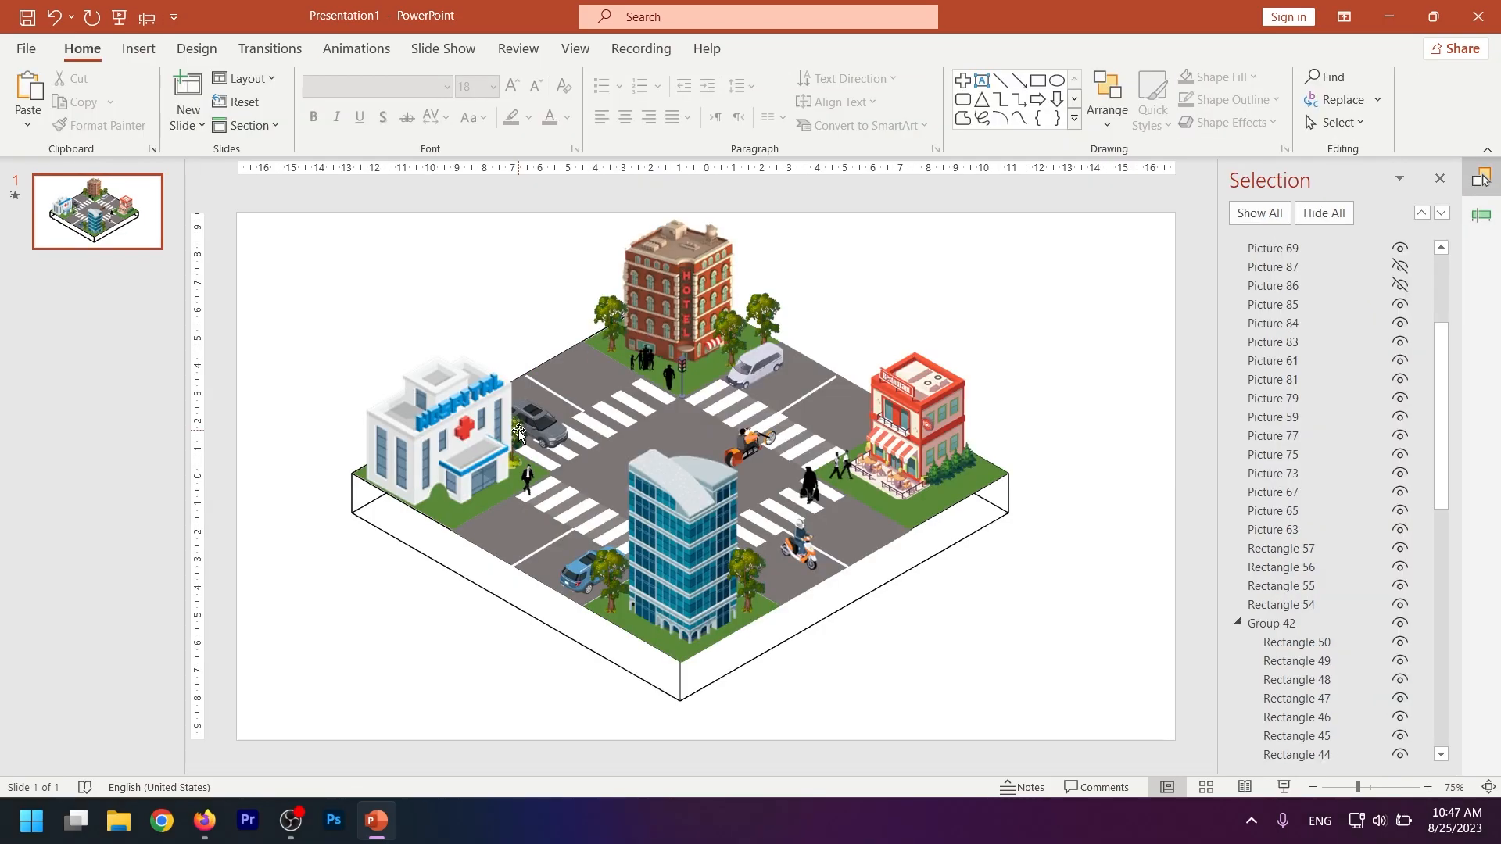
- Apply the Fly In entrance to the tree in front of the hospital (Picture 86) and change its direction
click(1272, 266)
click(356, 48)
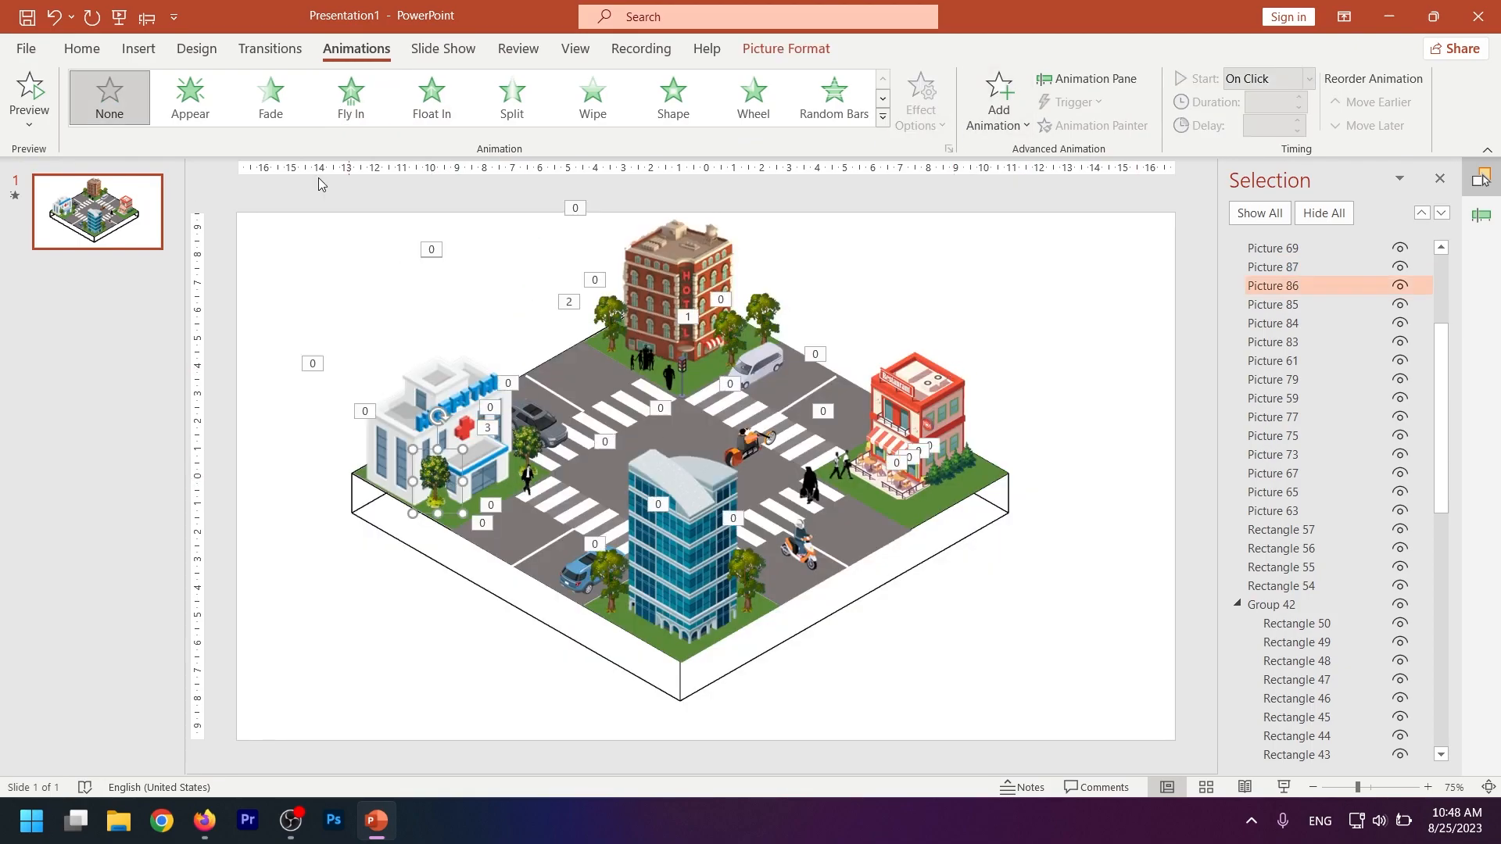
click(350, 98)
click(921, 101)
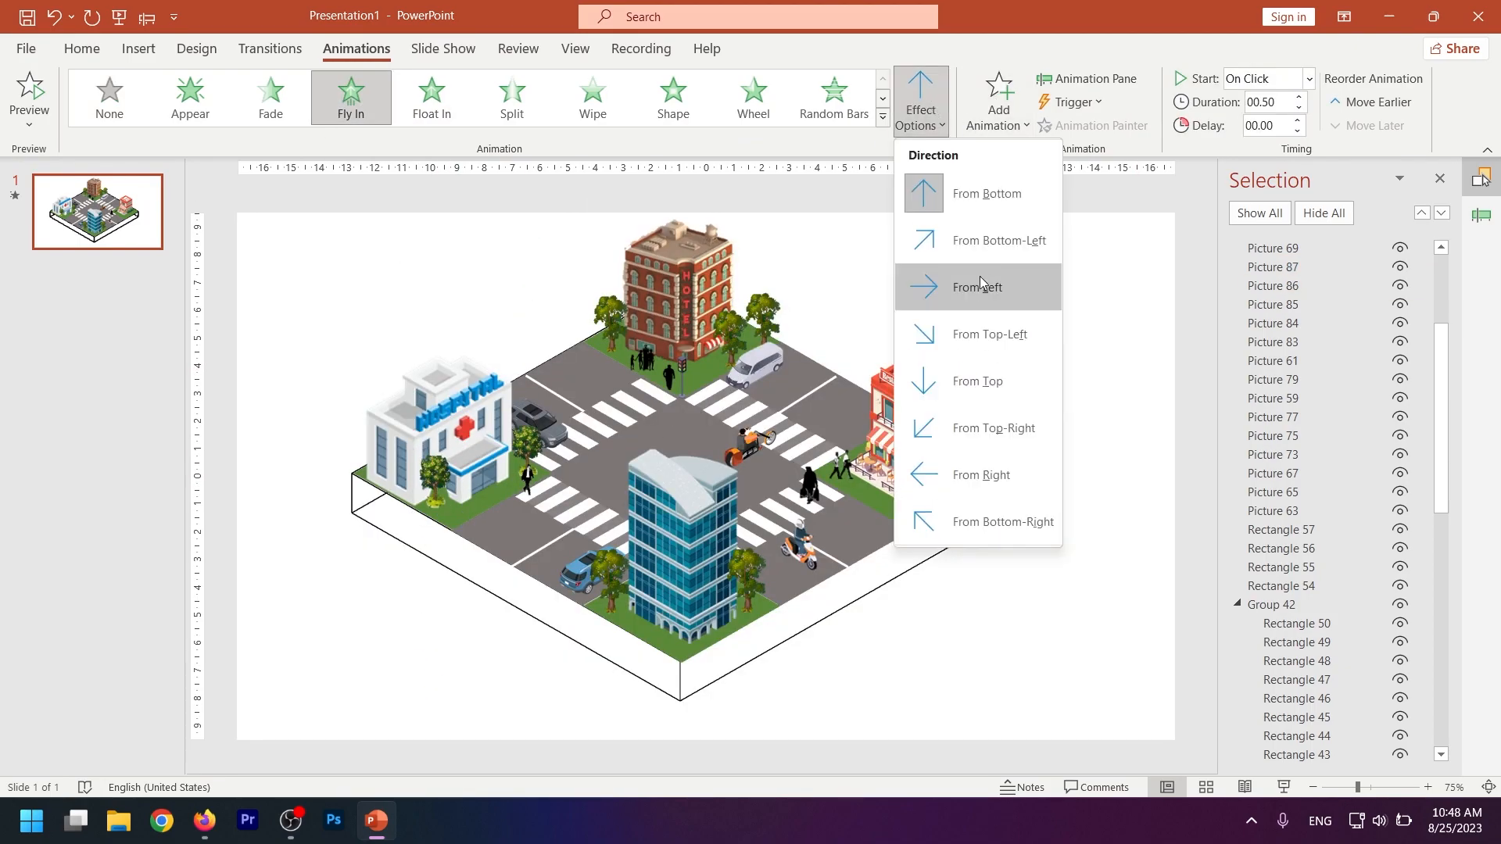
click(979, 286)
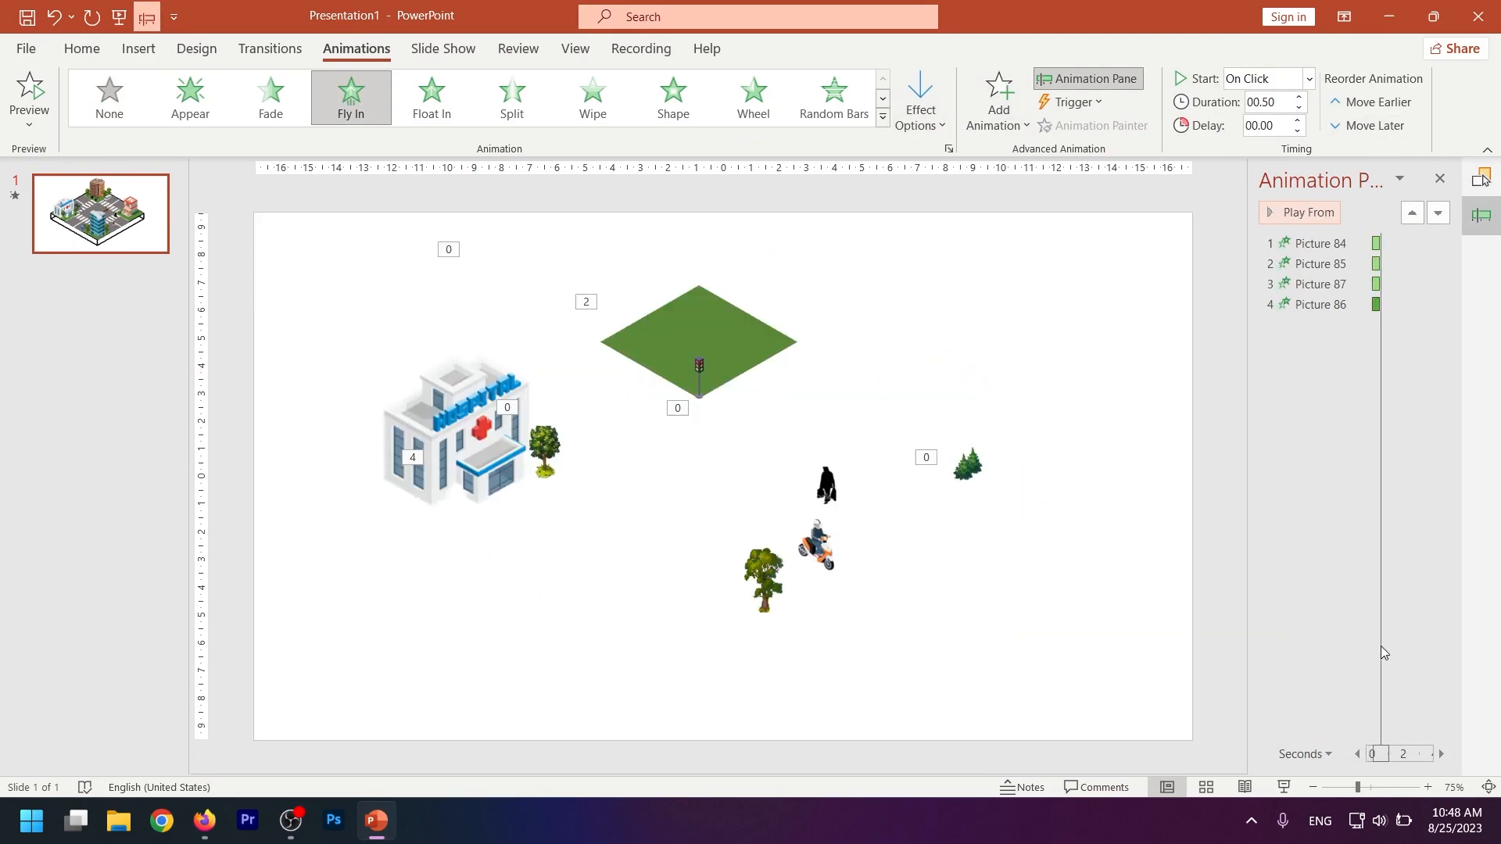
- Set the Fly In animations of Picture 84, Picture 85, Picture 87 and Picture 86 to start After Previous
click(1372, 654)
right_click(1370, 672)
click(1364, 560)
right_click(1367, 693)
click(1365, 580)
right_click(1367, 713)
click(1364, 601)
right_click(1367, 734)
click(1365, 620)
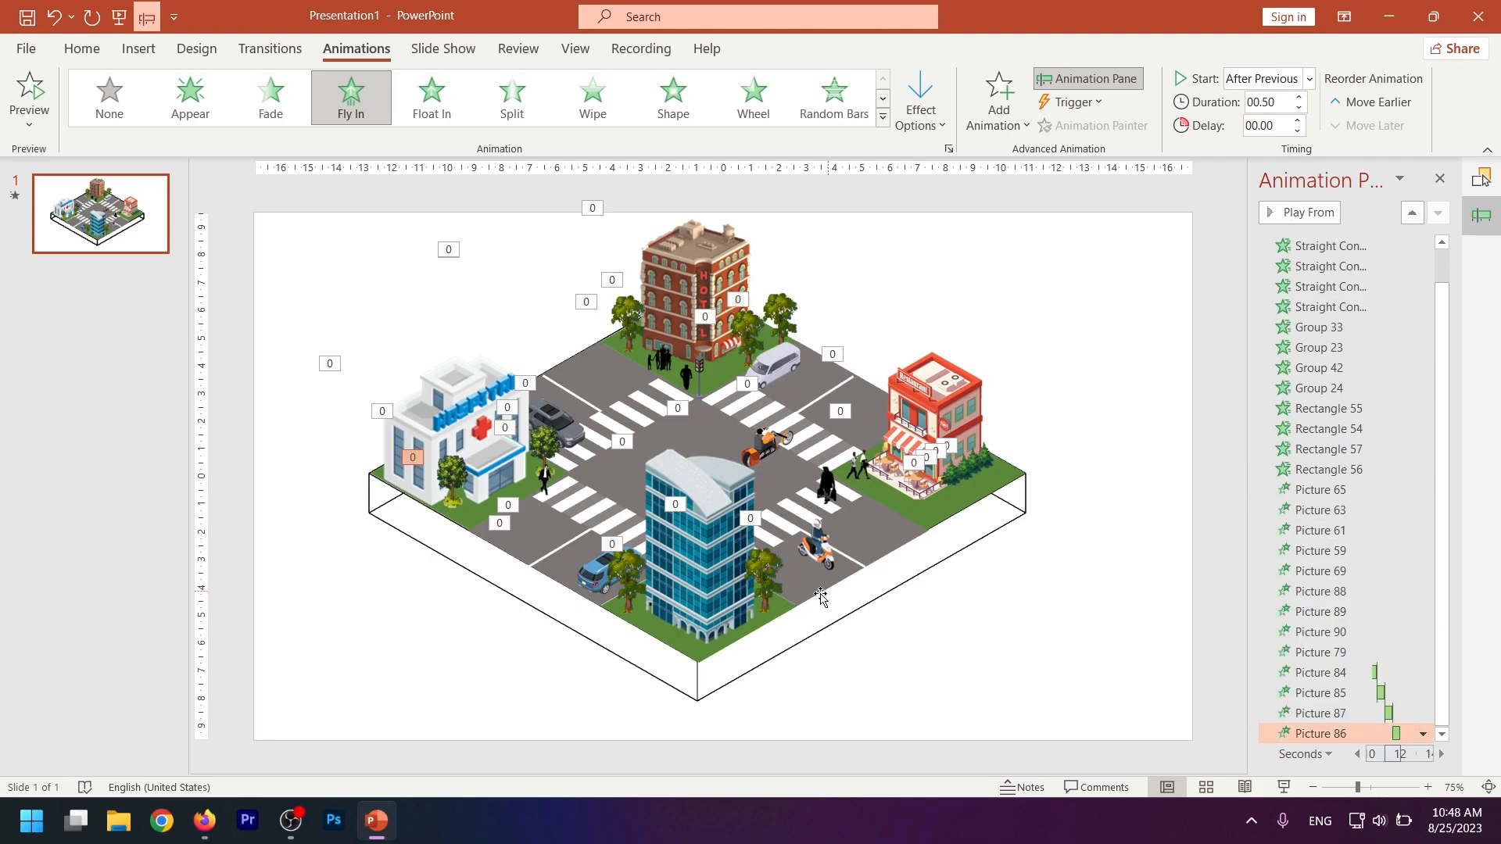
- Apply the Fly In entrance to the two trees flanking the office tower (Picture 91 and Picture 92), with Picture 91 coming From Top
click(636, 579)
click(344, 112)
click(923, 106)
click(969, 388)
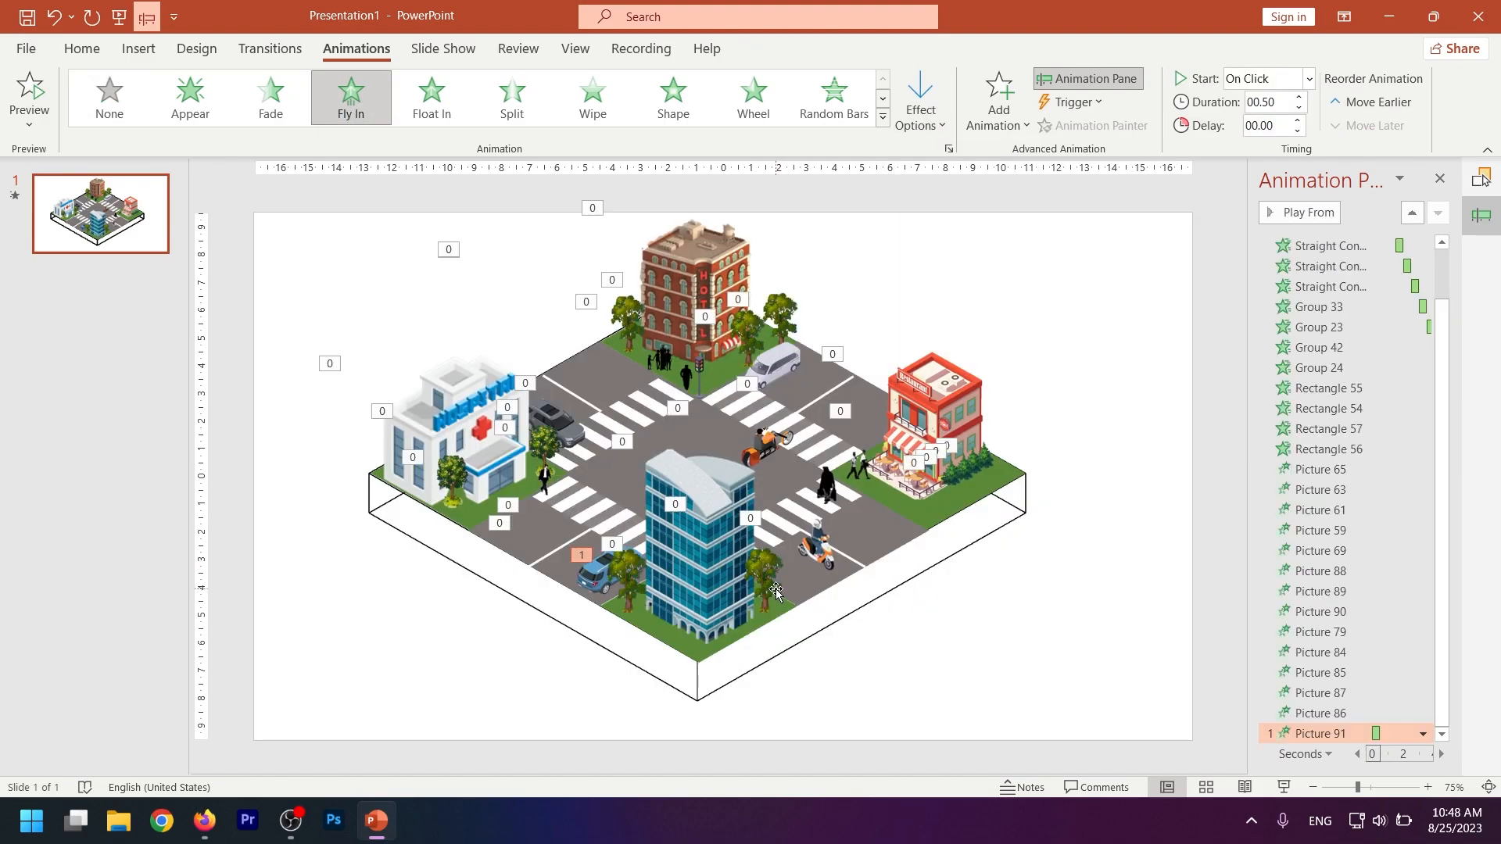
click(766, 577)
click(354, 87)
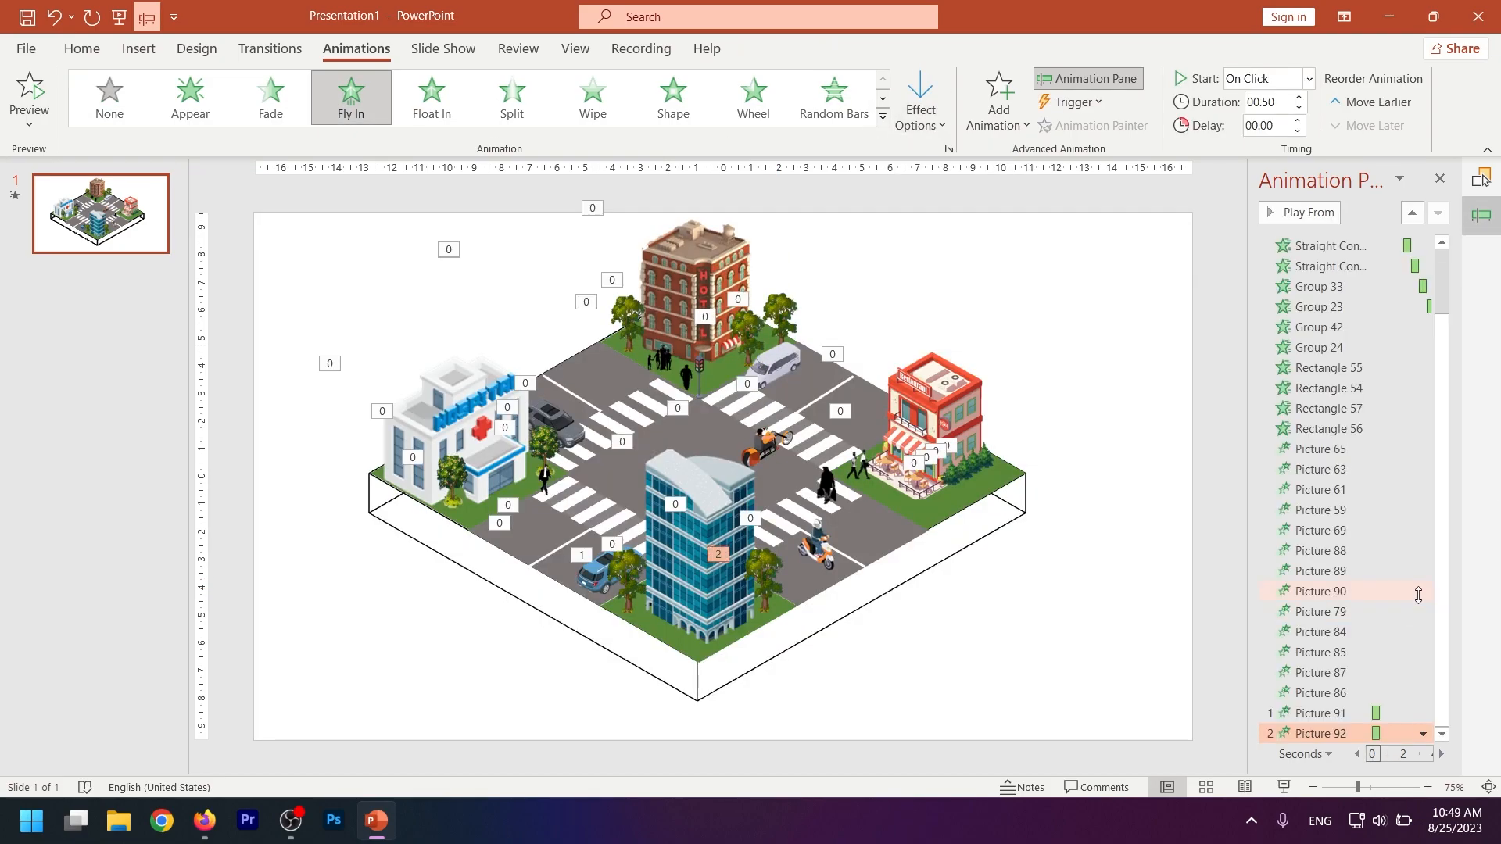
- Set the Fly In animations of Picture 91 and Picture 92 to start After Previous
right_click(1367, 713)
click(1364, 601)
right_click(1360, 737)
click(1365, 621)
click(867, 663)
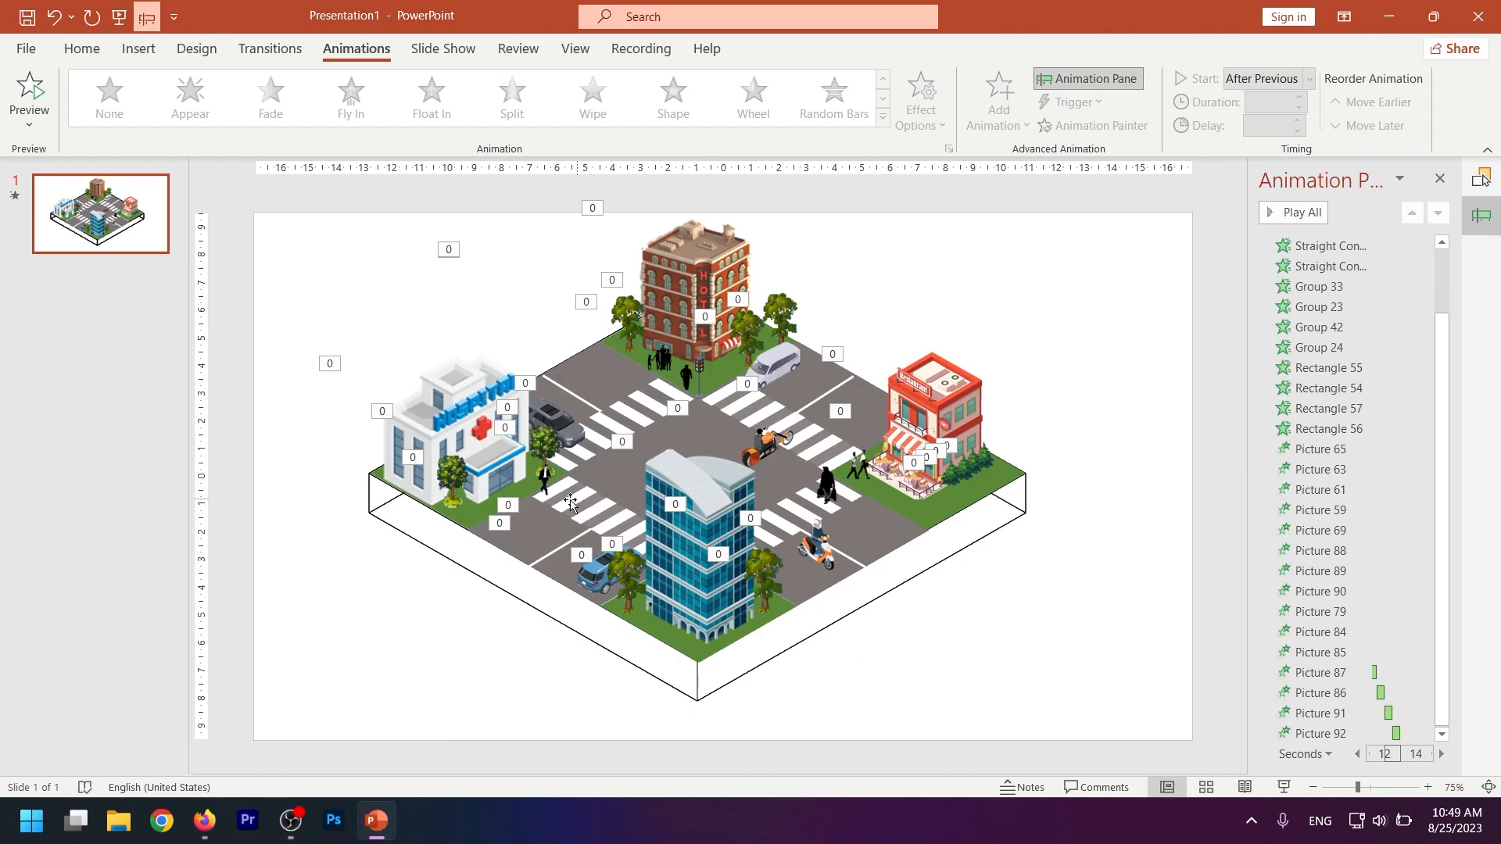
- Give the man beside the hospital (Picture 93) a Lines motion path over the crosswalk to the office tower, lasting 1.00 second and starting After Previous
click(543, 479)
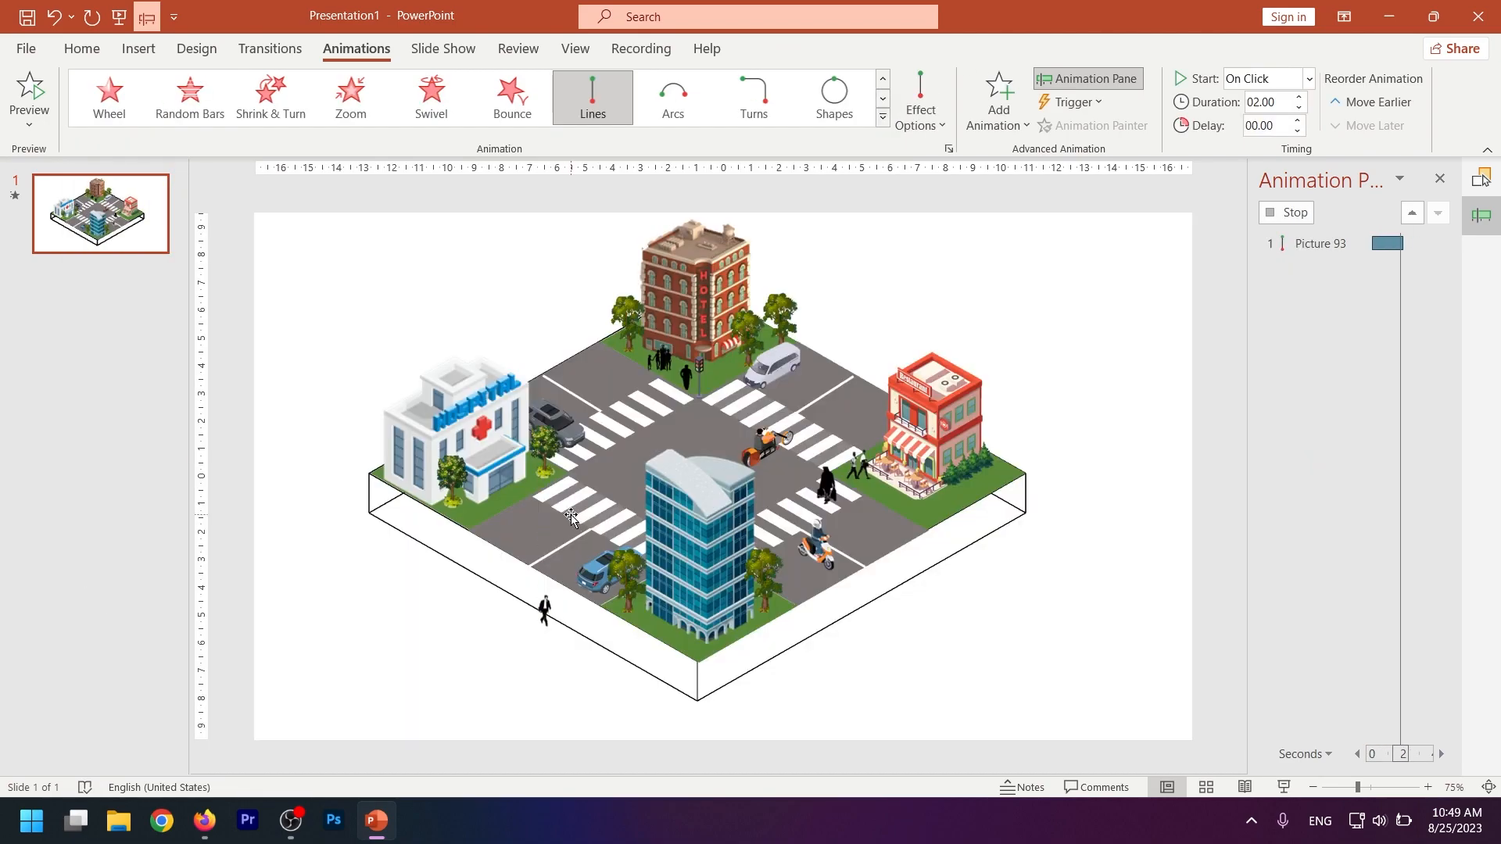
drag(546, 610, 631, 534)
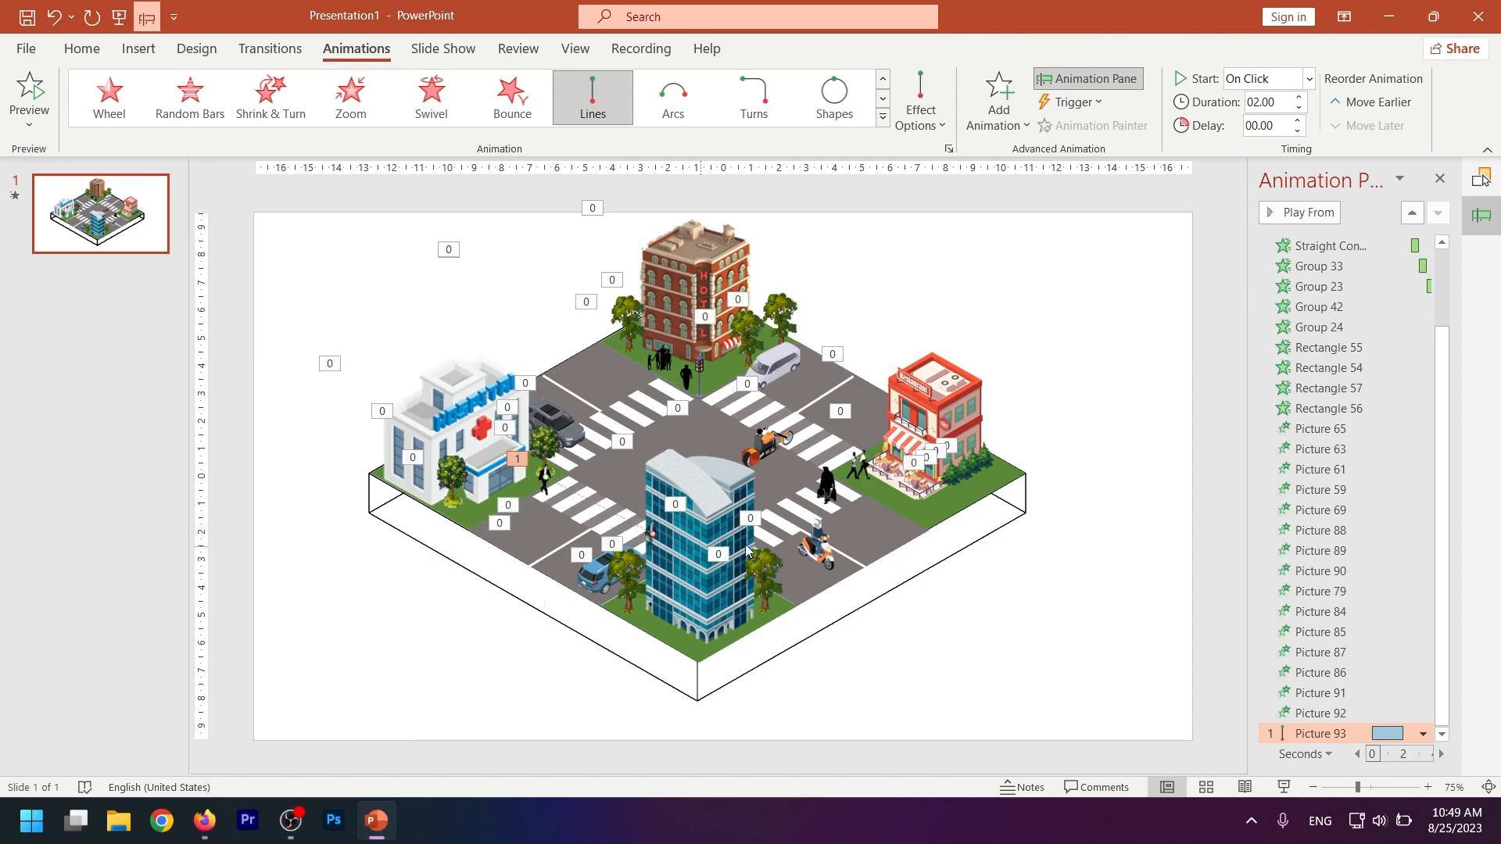
click(1299, 110)
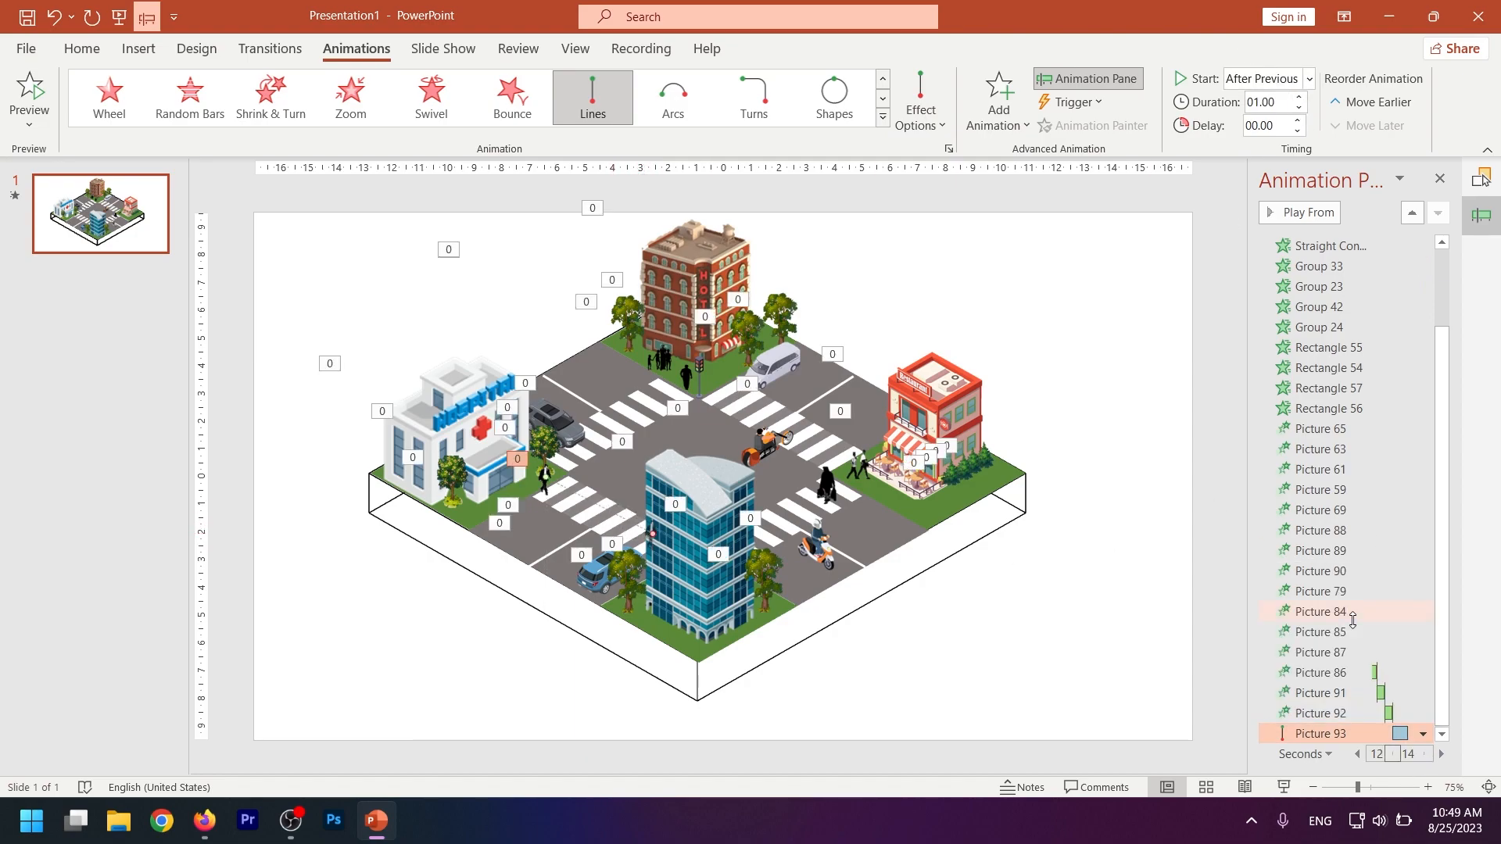
- Give the pedestrian with bags (Picture 100) a Lines motion path toward the office tower, lasting 1.00 second and starting With Previous
click(835, 485)
click(883, 116)
scroll(851, 143, down, 2)
click(111, 598)
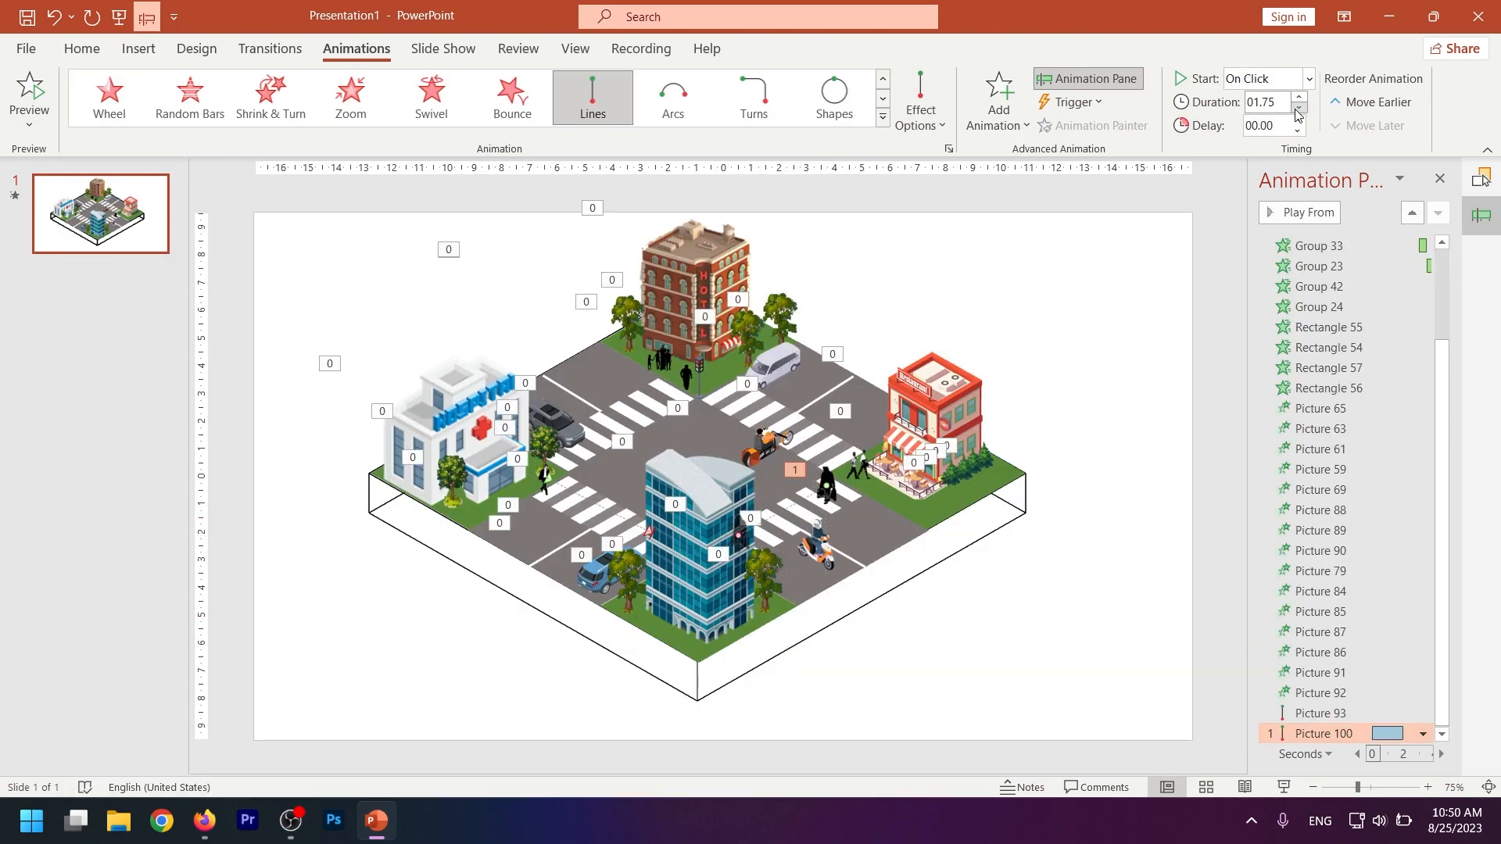
click(1423, 733)
click(1251, 596)
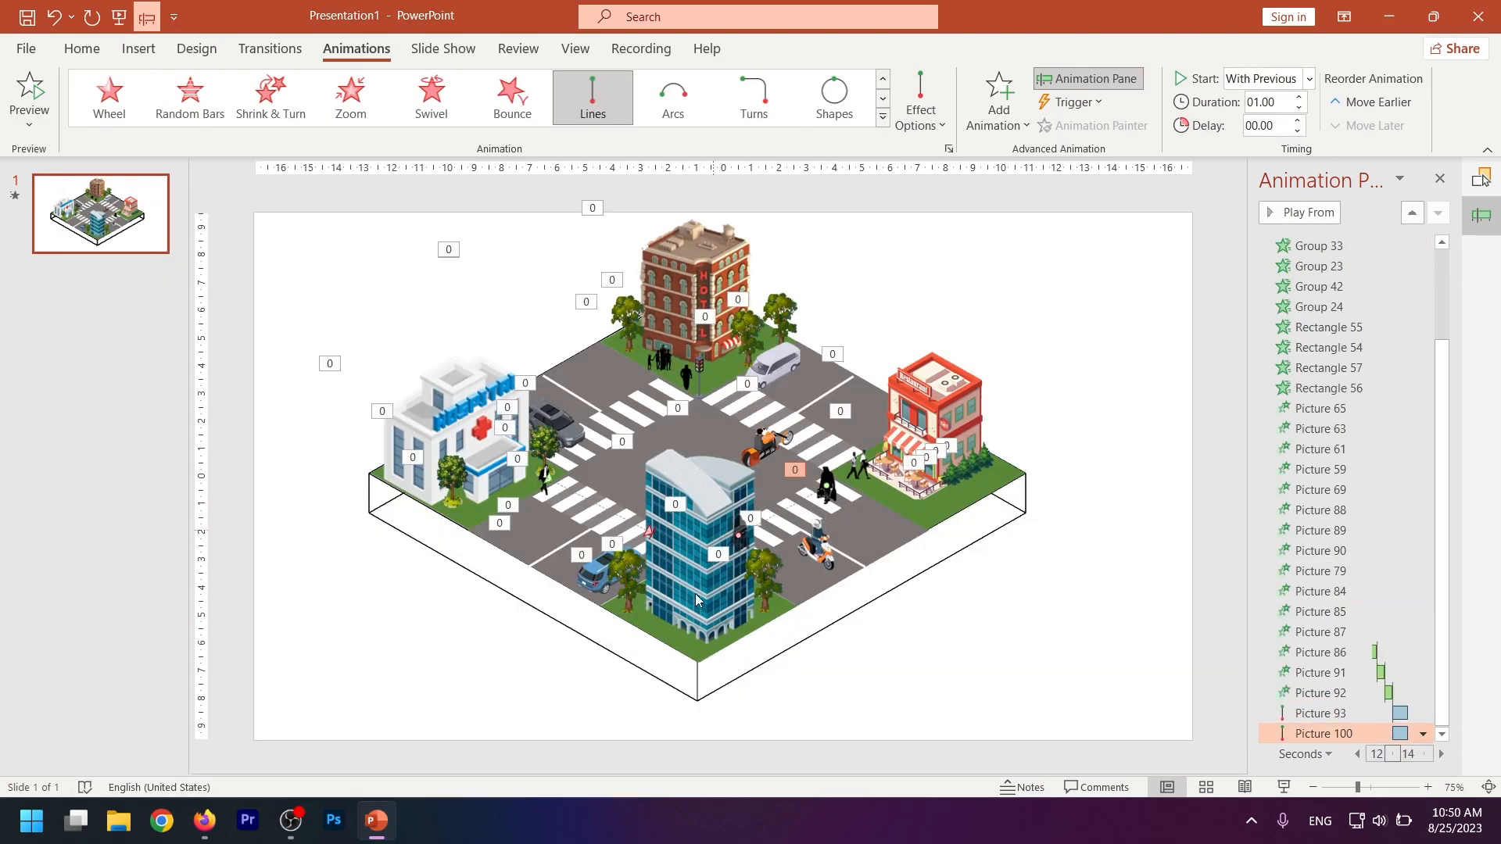
- Try a Turns motion path on the two pedestrians beside the restaurant (Picture 95)
click(661, 356)
click(882, 117)
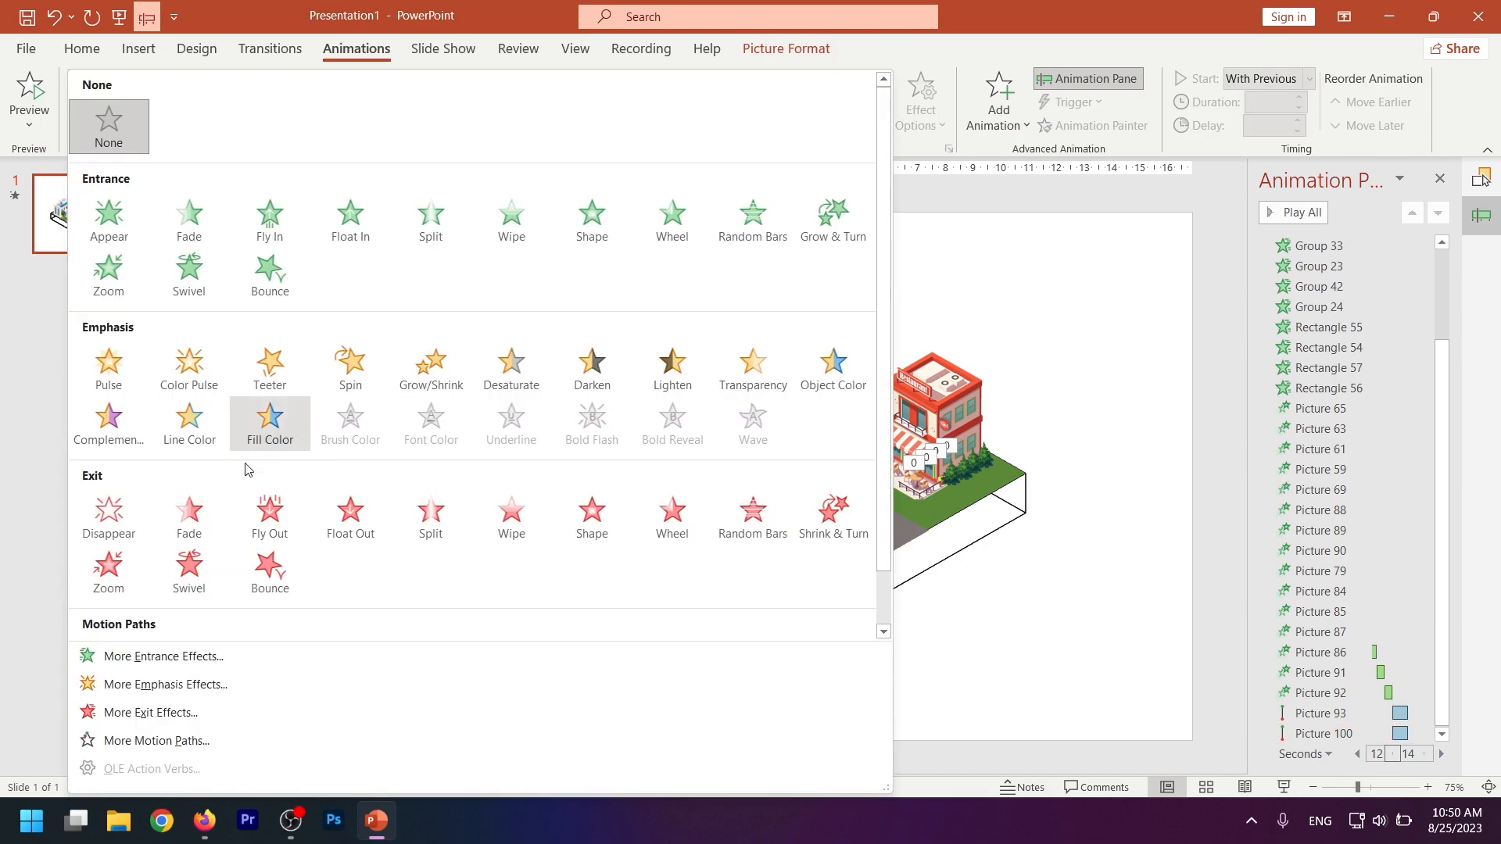
scroll(244, 453, down, 2)
click(267, 602)
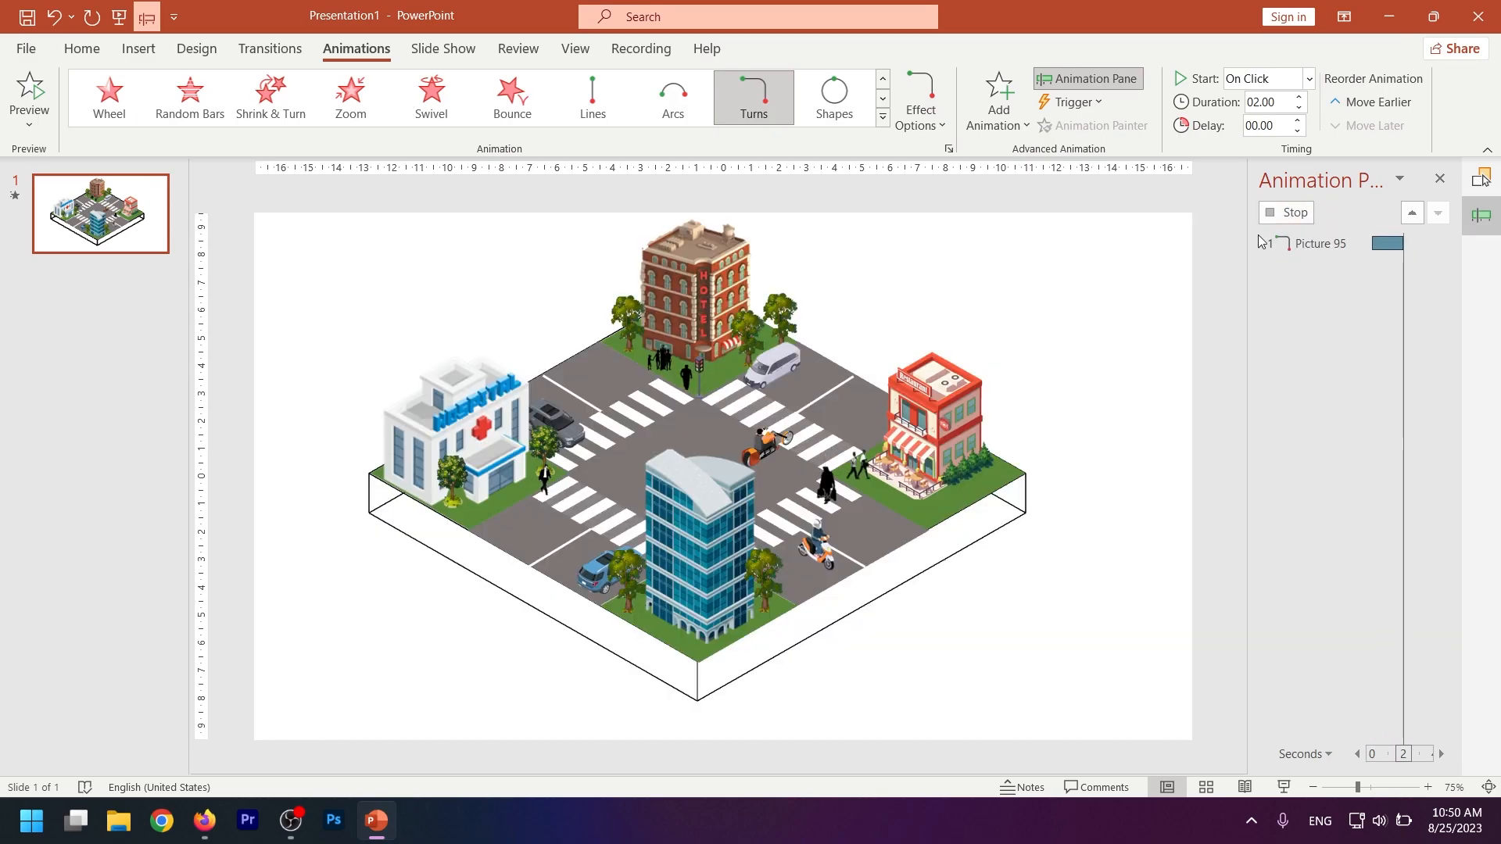
- Give the two pedestrians beside the restaurant (Picture 95) a Lines motion path ending on the grass in front of it, starting With Previous
click(883, 117)
scroll(244, 453, down, 2)
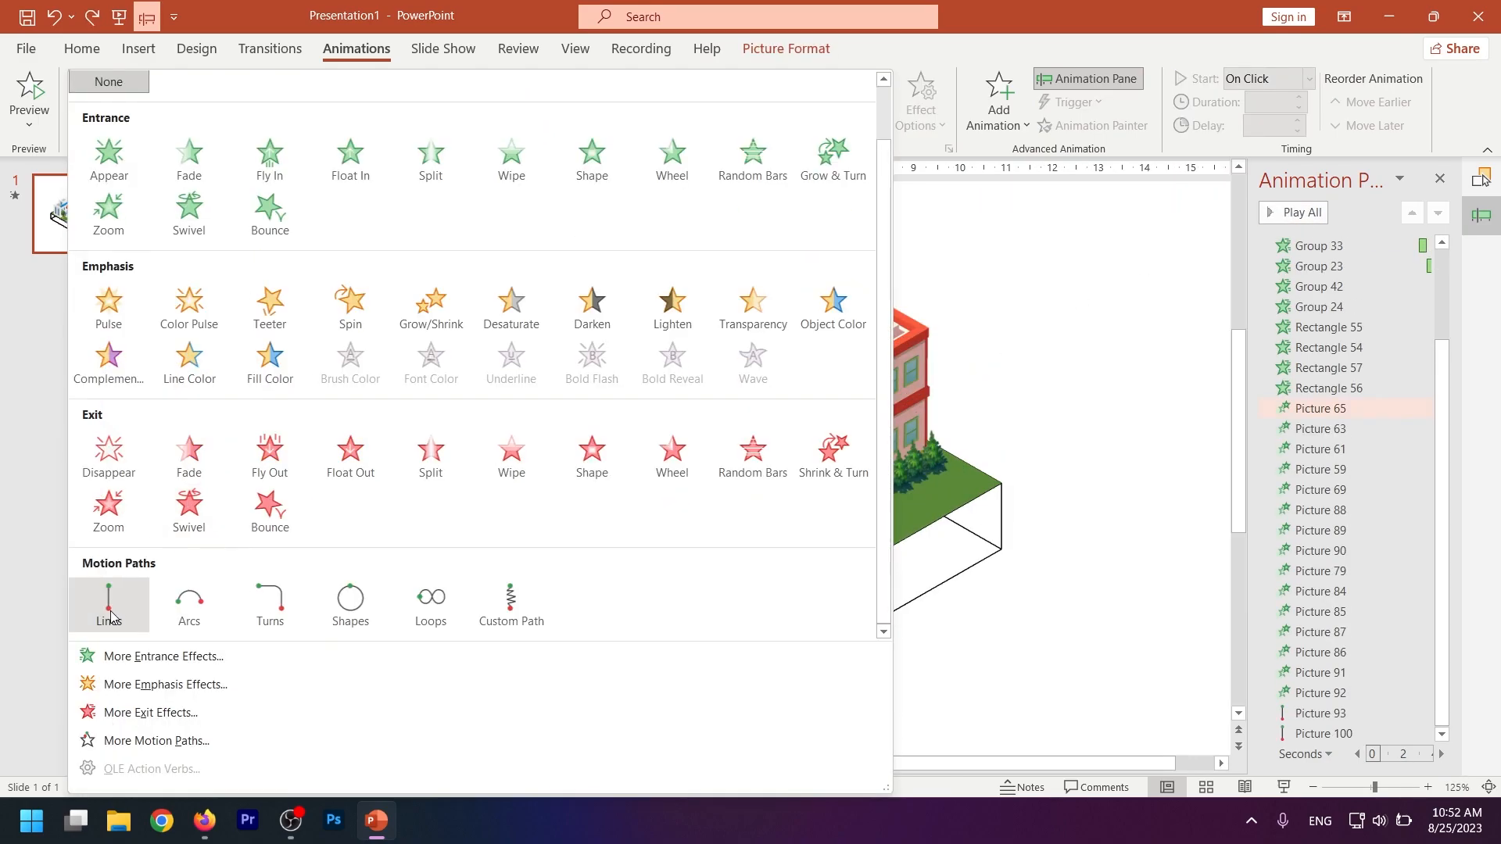
click(114, 603)
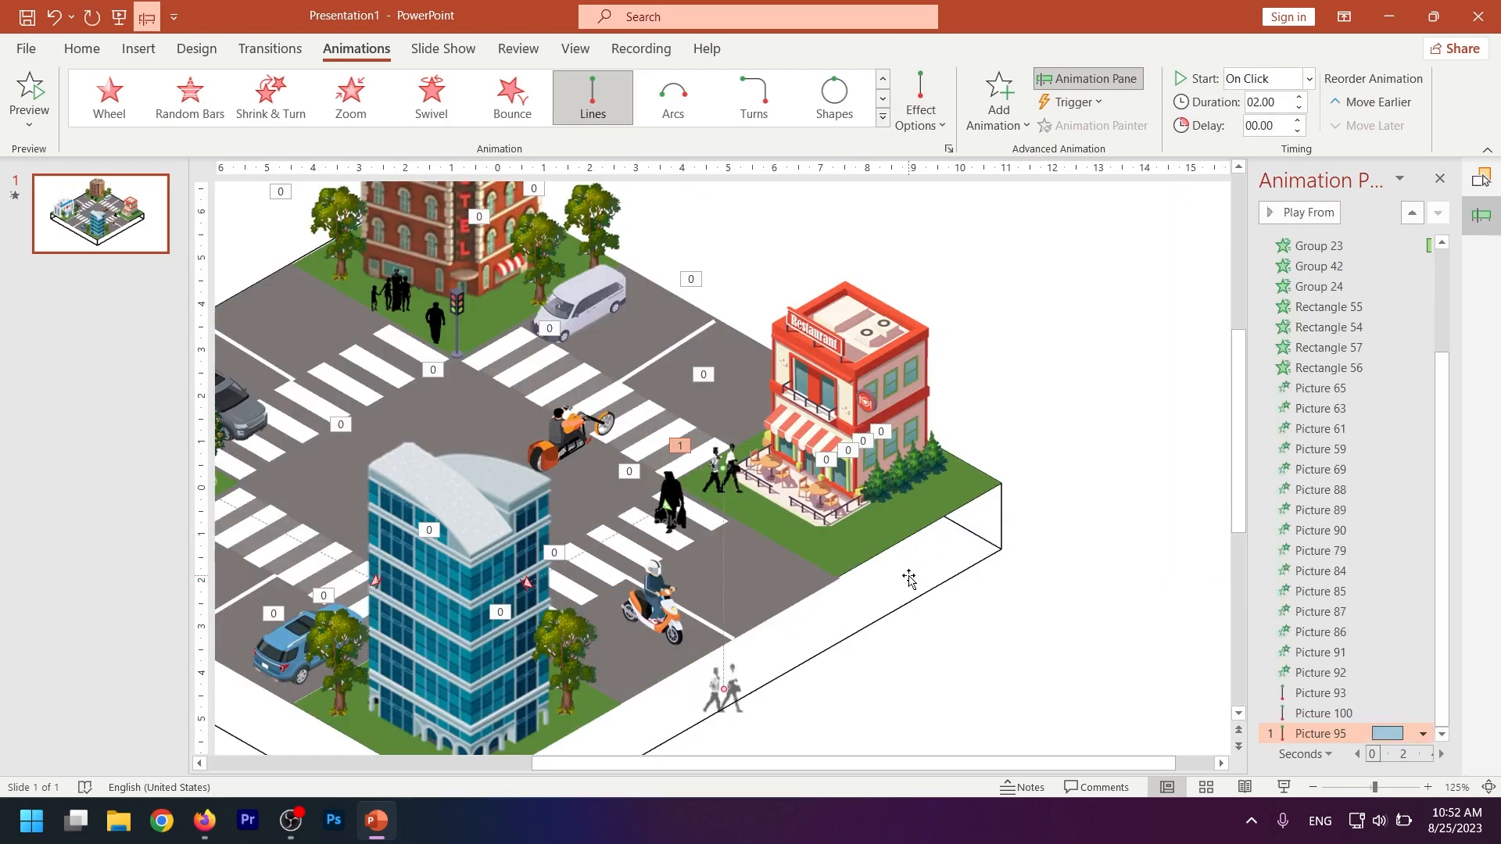
drag(724, 690, 833, 534)
scroll(1392, 308, down, 3)
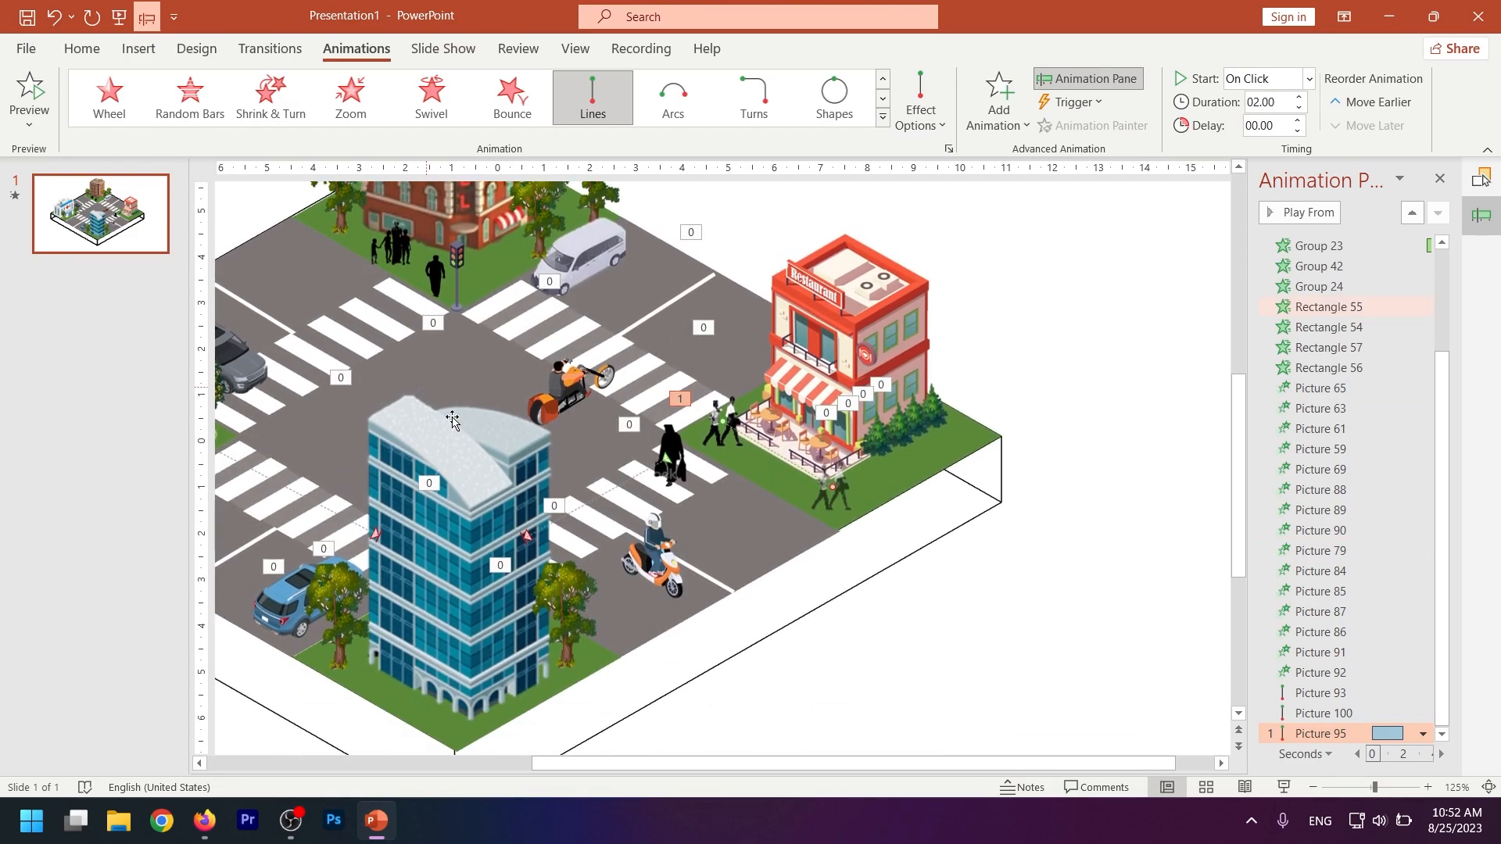
scroll(1391, 308, up, 3)
click(1423, 733)
click(1313, 593)
click(1022, 530)
ctrl+scroll(1022, 530, down, 2)
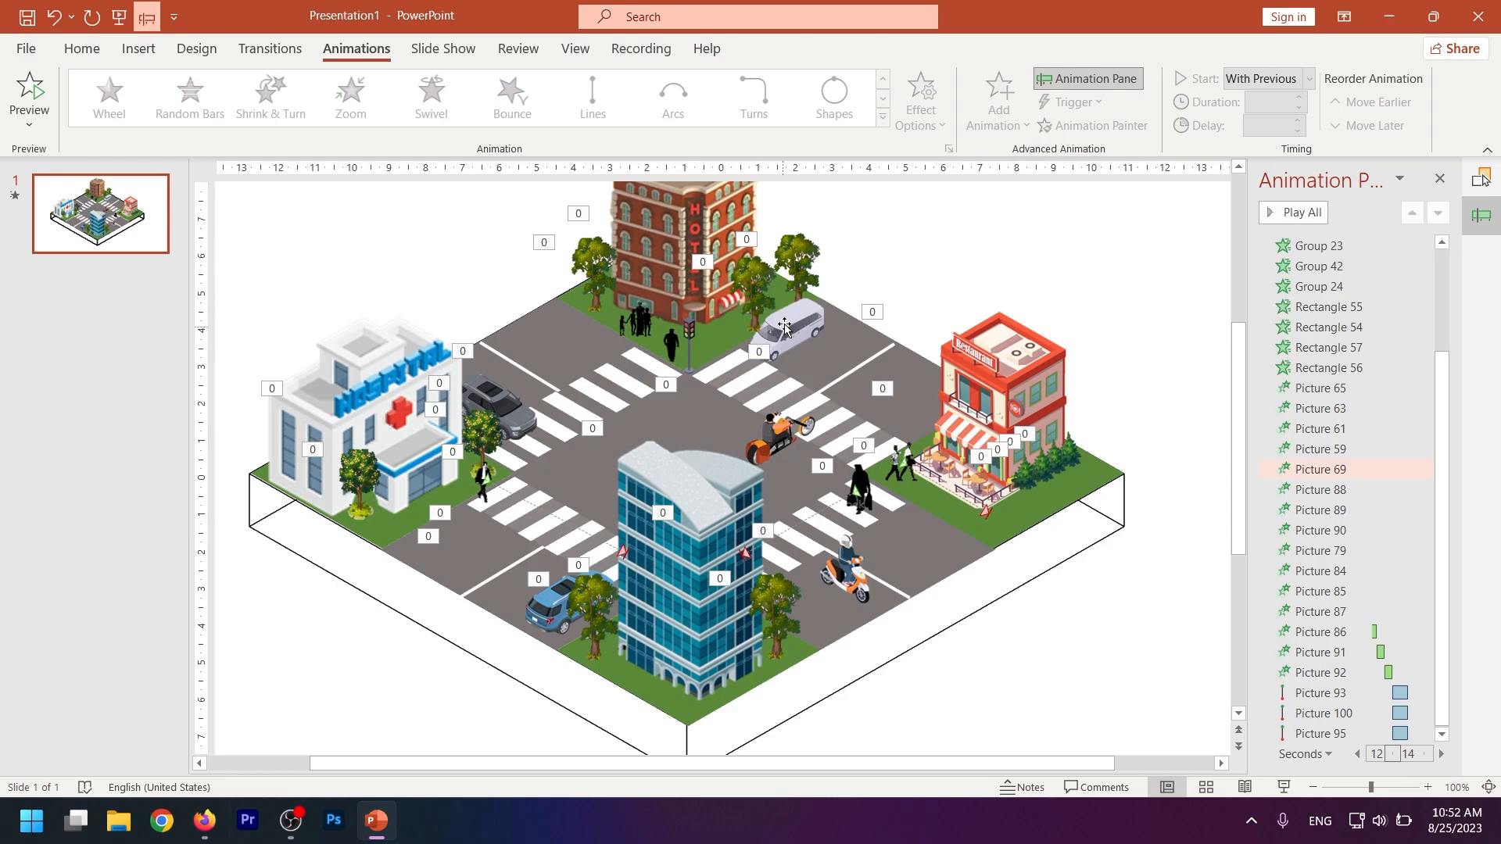
- Give the white van beside the hotel (Picture 83) a Lines motion path across the intersection to the road's end in front of the hospital
click(783, 329)
click(883, 119)
click(107, 603)
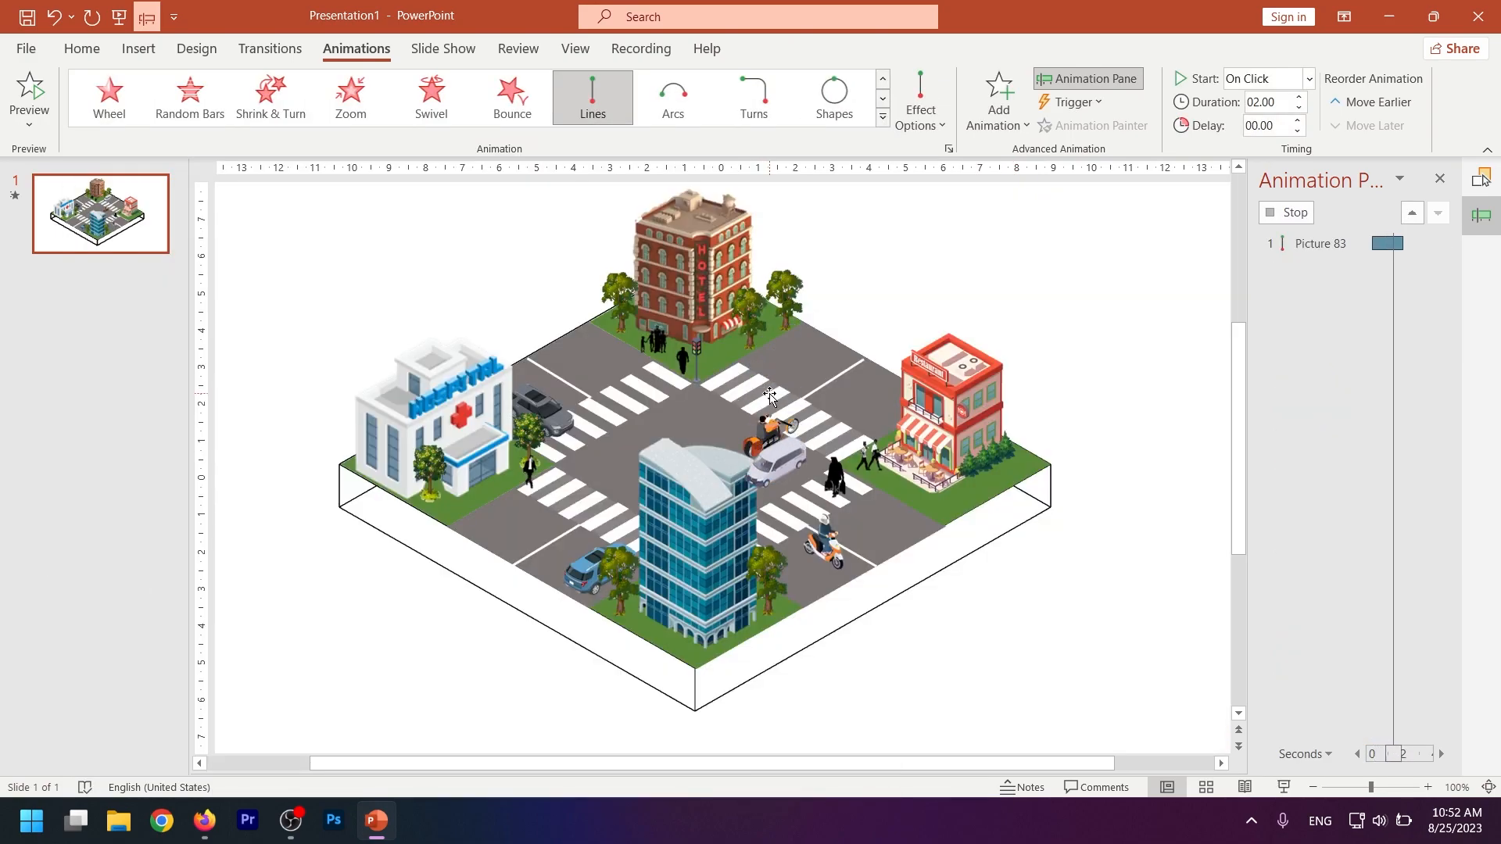
drag(785, 500, 409, 563)
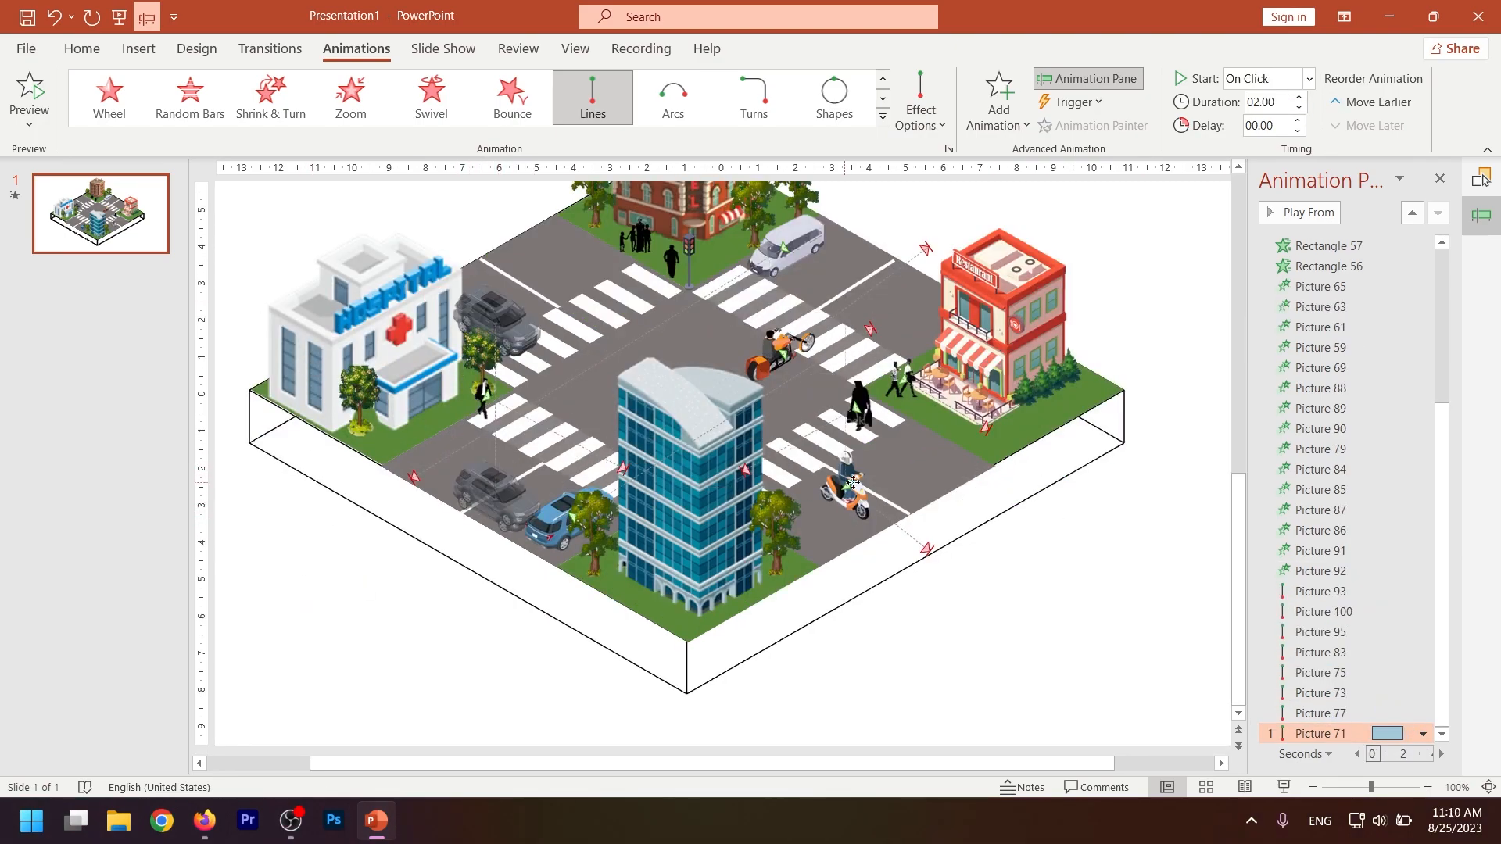
- Give the grey car beside the hospital (Picture 71) a Lines motion path across the intersection behind the office tower and set its start option
click(500, 328)
click(510, 312)
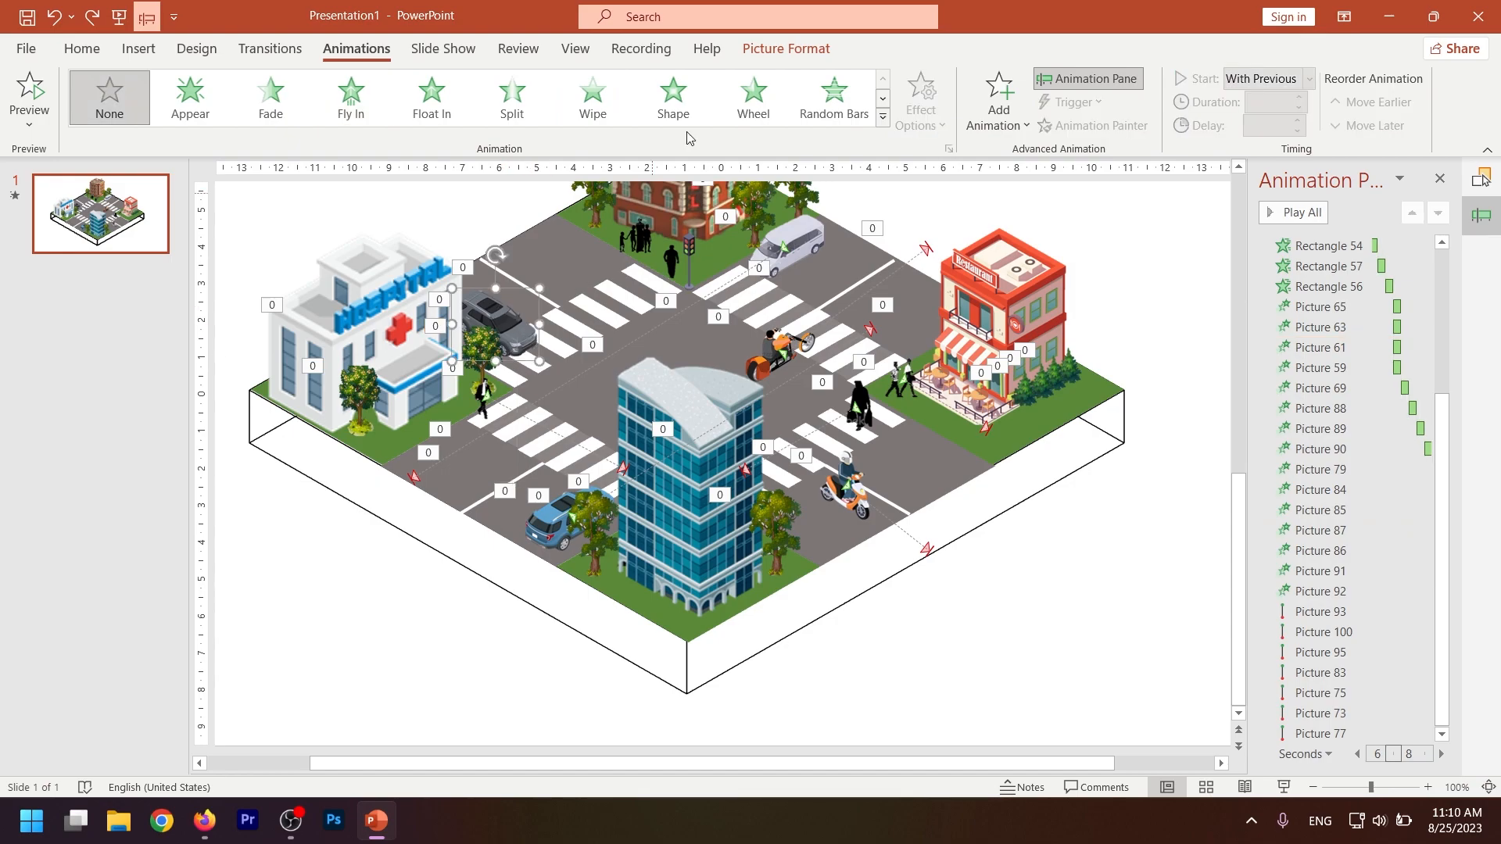
click(883, 117)
scroll(420, 492, down, 2)
click(117, 610)
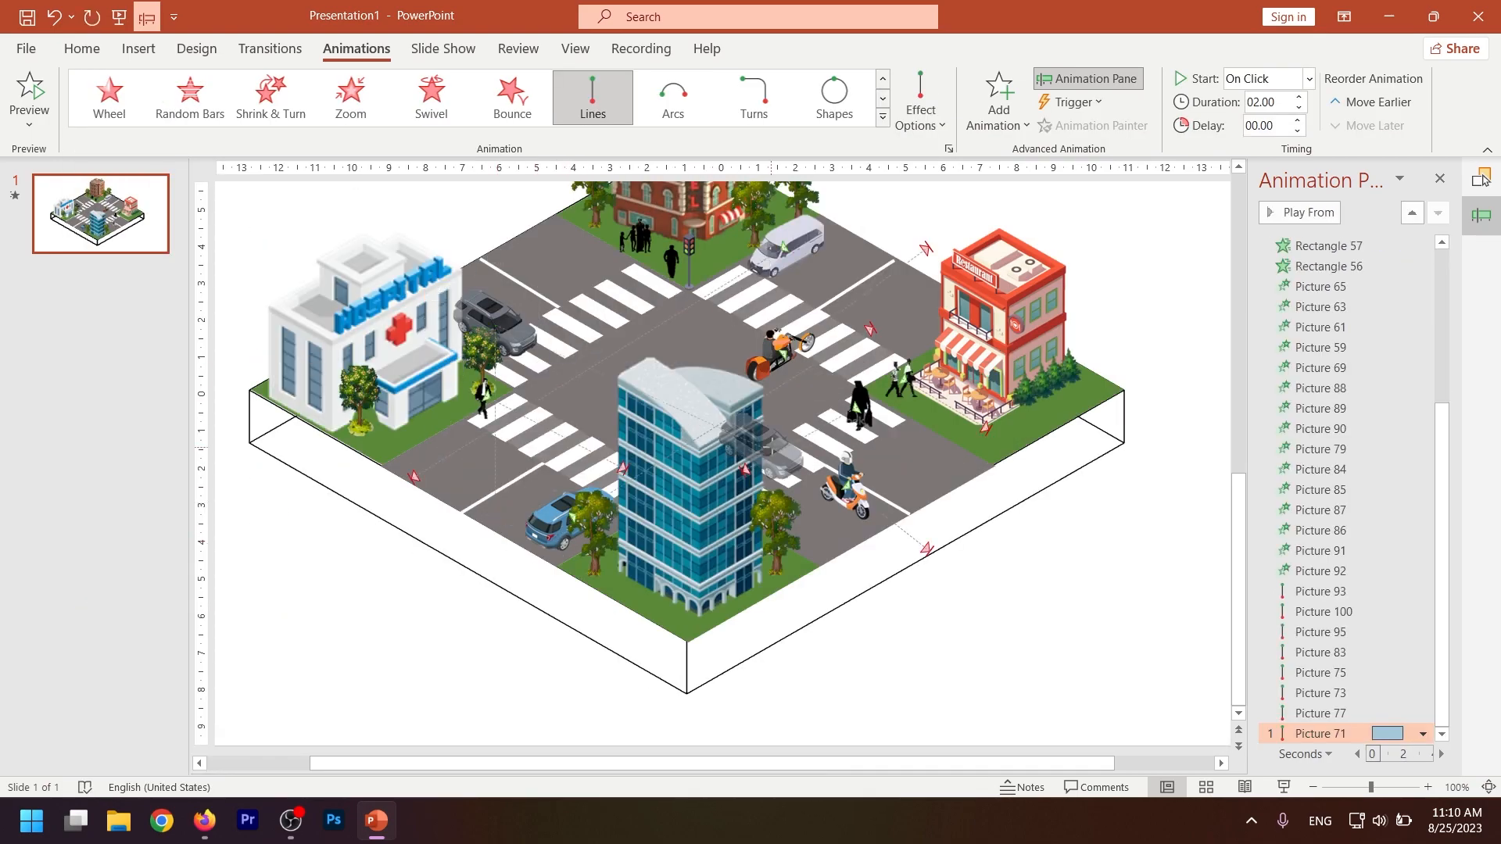
click(1423, 734)
click(1290, 597)
- Run the slide show to check the pedestrians' and vehicles' motion, and return to editing
scroll(1072, 706, up, 3)
scroll(1320, 577, up, 10)
click(1283, 787)
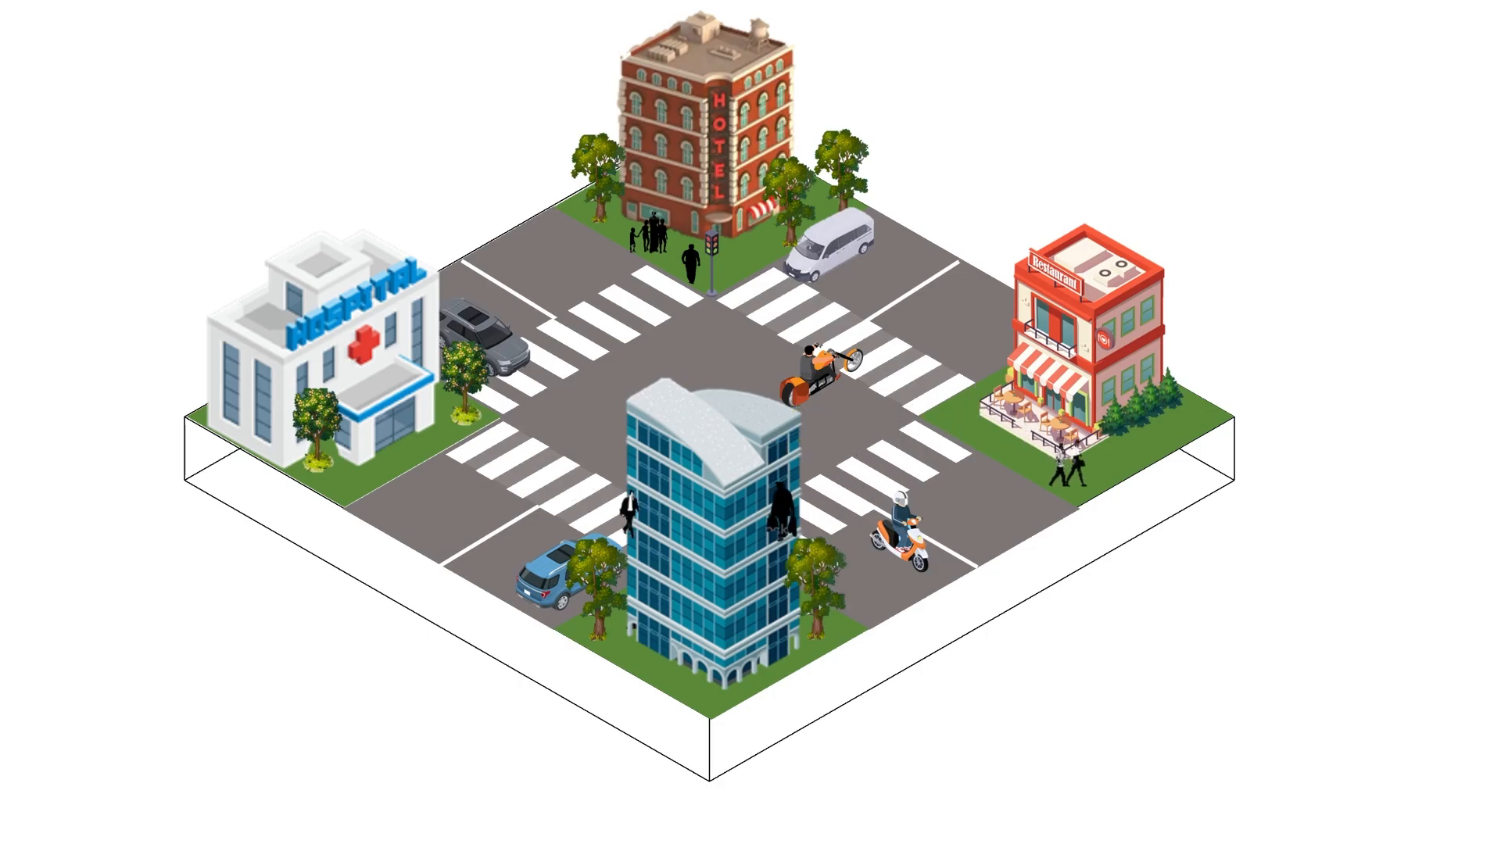
key(Escape)
- Add a Disappear exit to the scooter (Picture 77), move it directly after the scooter's motion path and set its start option
click(999, 110)
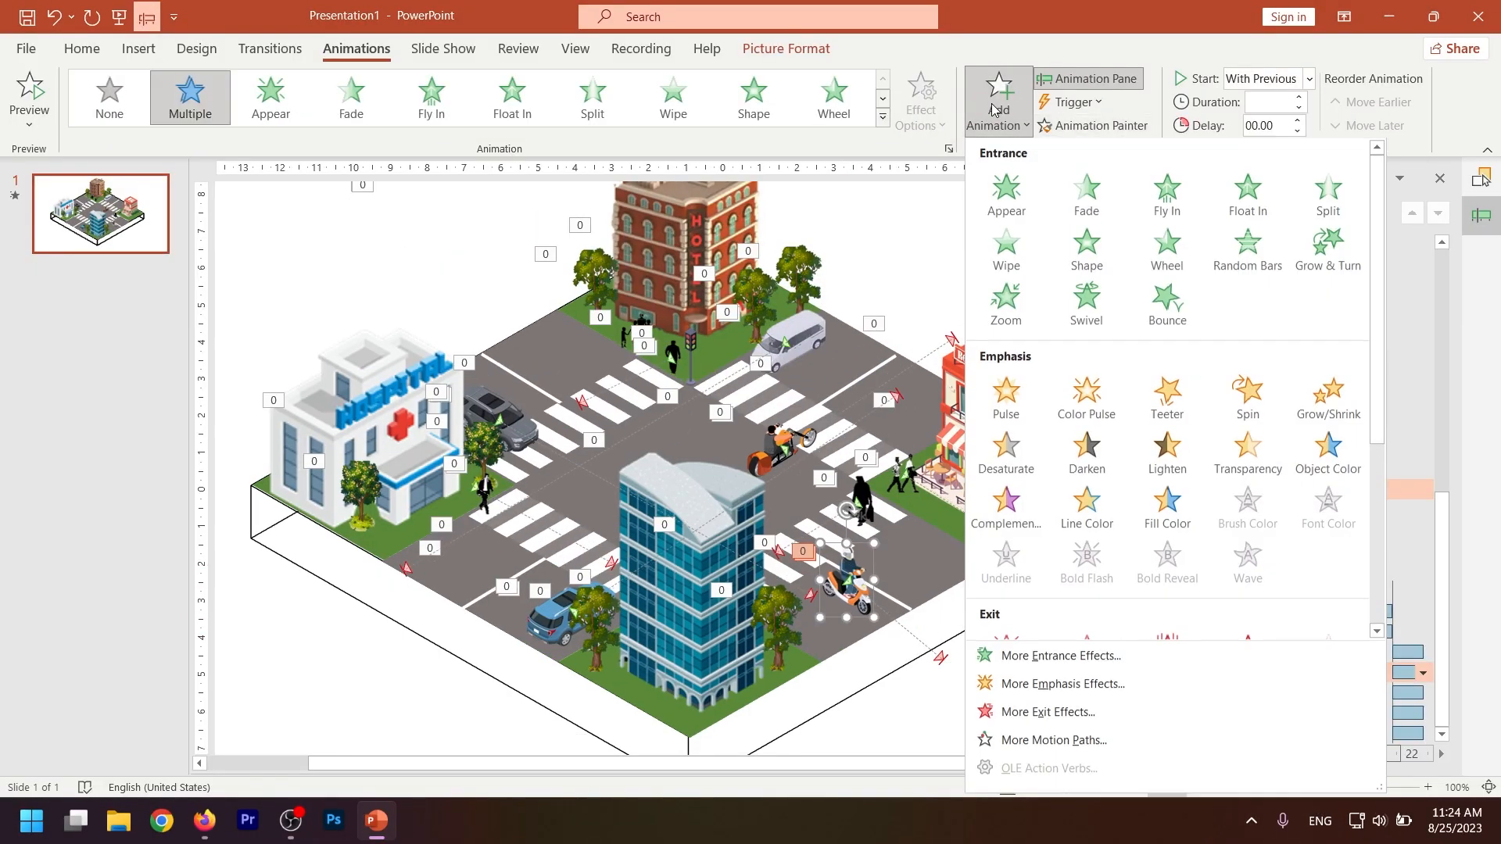
click(1006, 336)
click(850, 571)
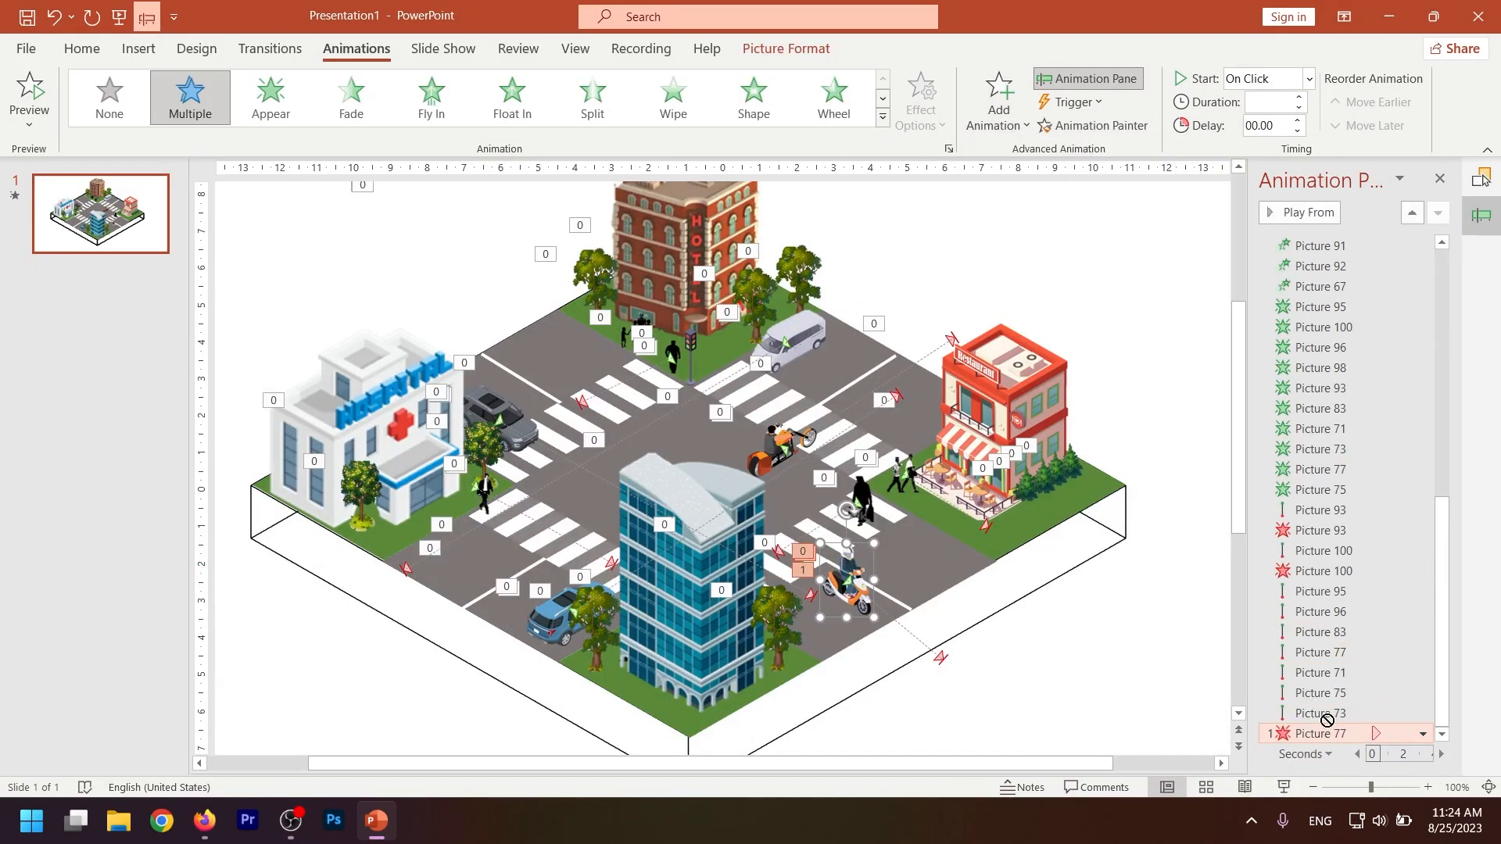
drag(1323, 735, 1325, 665)
click(1423, 673)
click(1339, 560)
- Try adding a Disappear exit to the orange motorcycle (Picture 75) together with Picture 59
click(766, 484)
click(766, 484)
click(792, 440)
click(1000, 106)
click(1011, 344)
click(1332, 715)
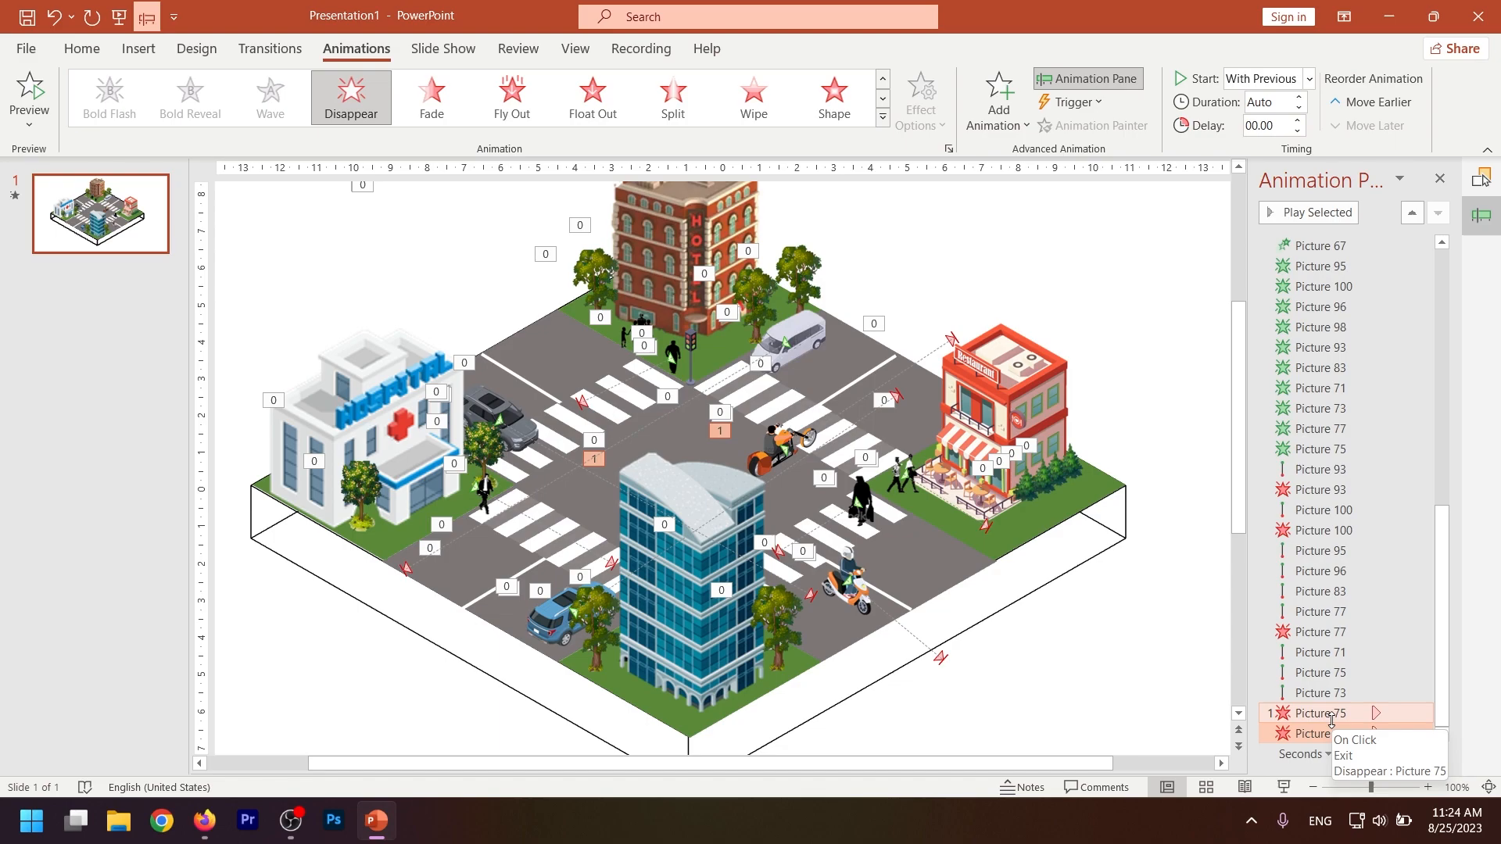
click(1304, 213)
scroll(1373, 671, down, 1)
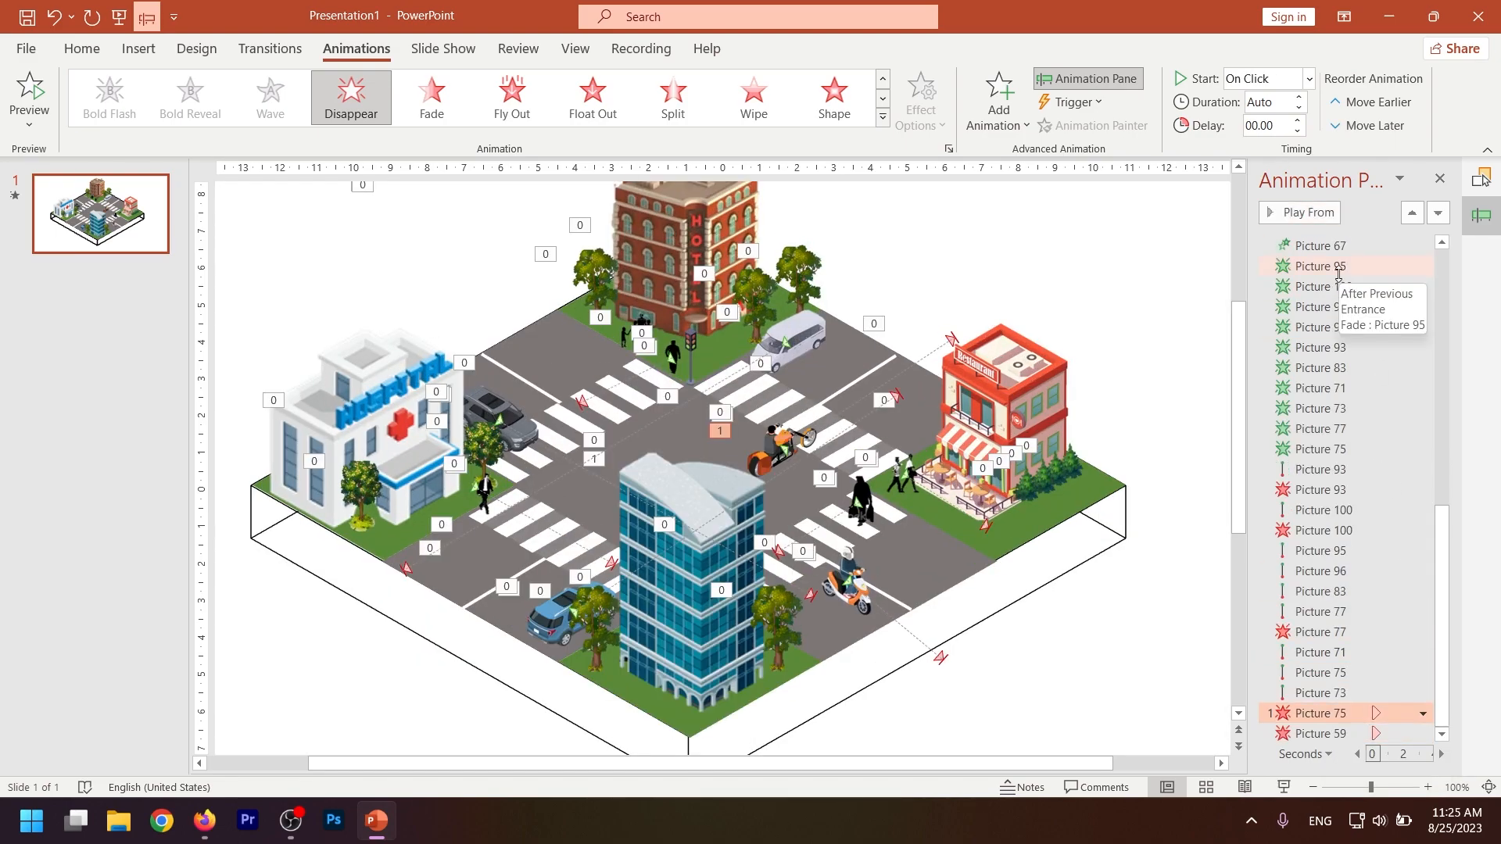
key(ctrl+z)
- Add a Disappear exit to the orange motorcycle (Picture 75) alone, placed directly after its motion path and starting After Previous
click(785, 459)
click(1000, 106)
click(1012, 348)
click(1112, 633)
click(781, 431)
drag(1339, 733, 1340, 710)
click(1423, 713)
click(1357, 579)
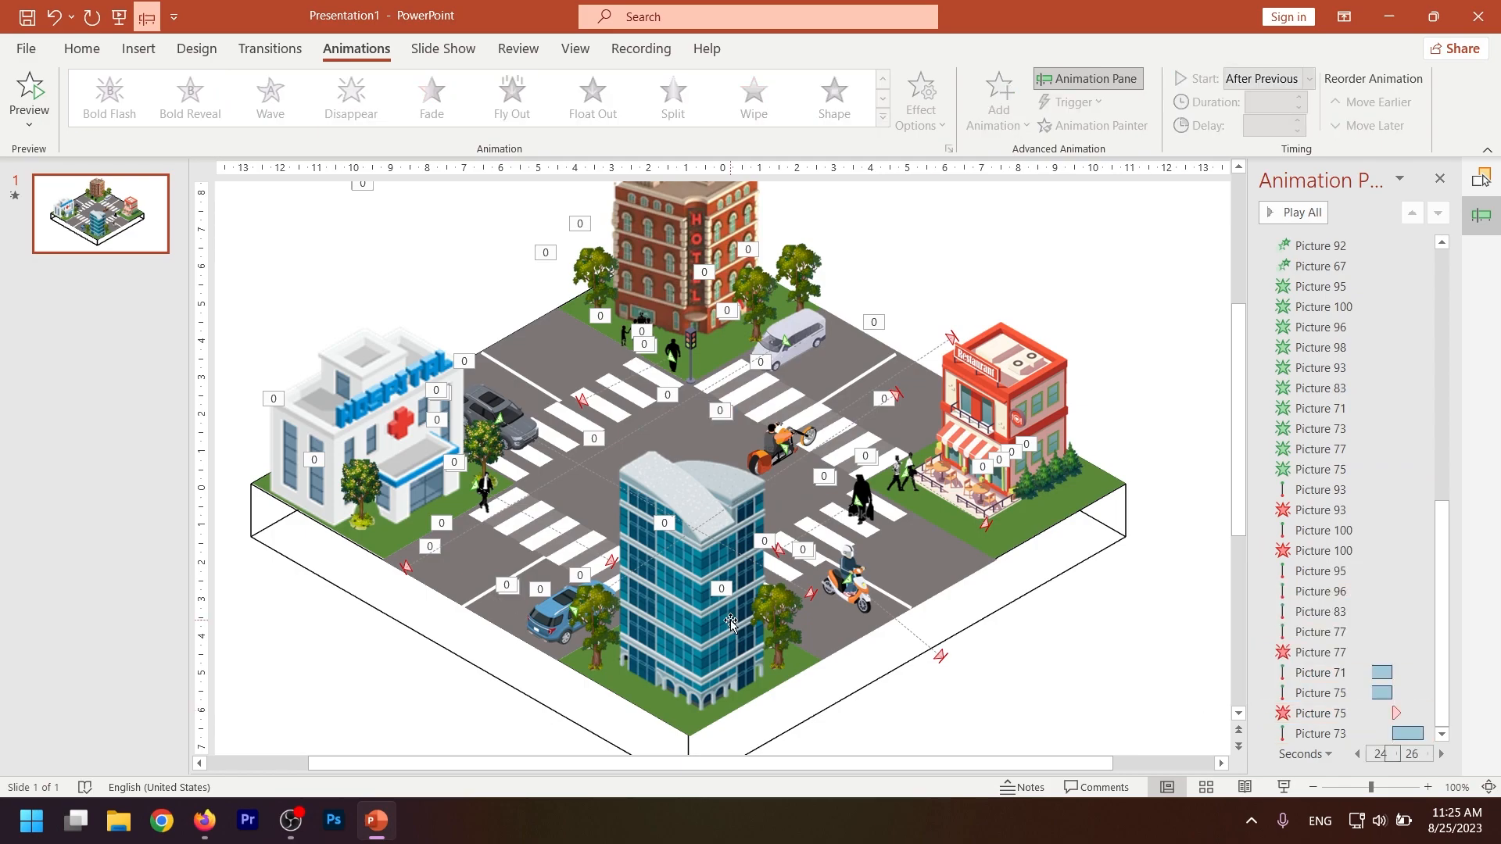
- Play the whole animation sequence from its first effect (Rectangle 3) and check it in full screen
scroll(770, 375, up, 2)
drag(1443, 571, 1444, 312)
click(1325, 246)
click(1295, 212)
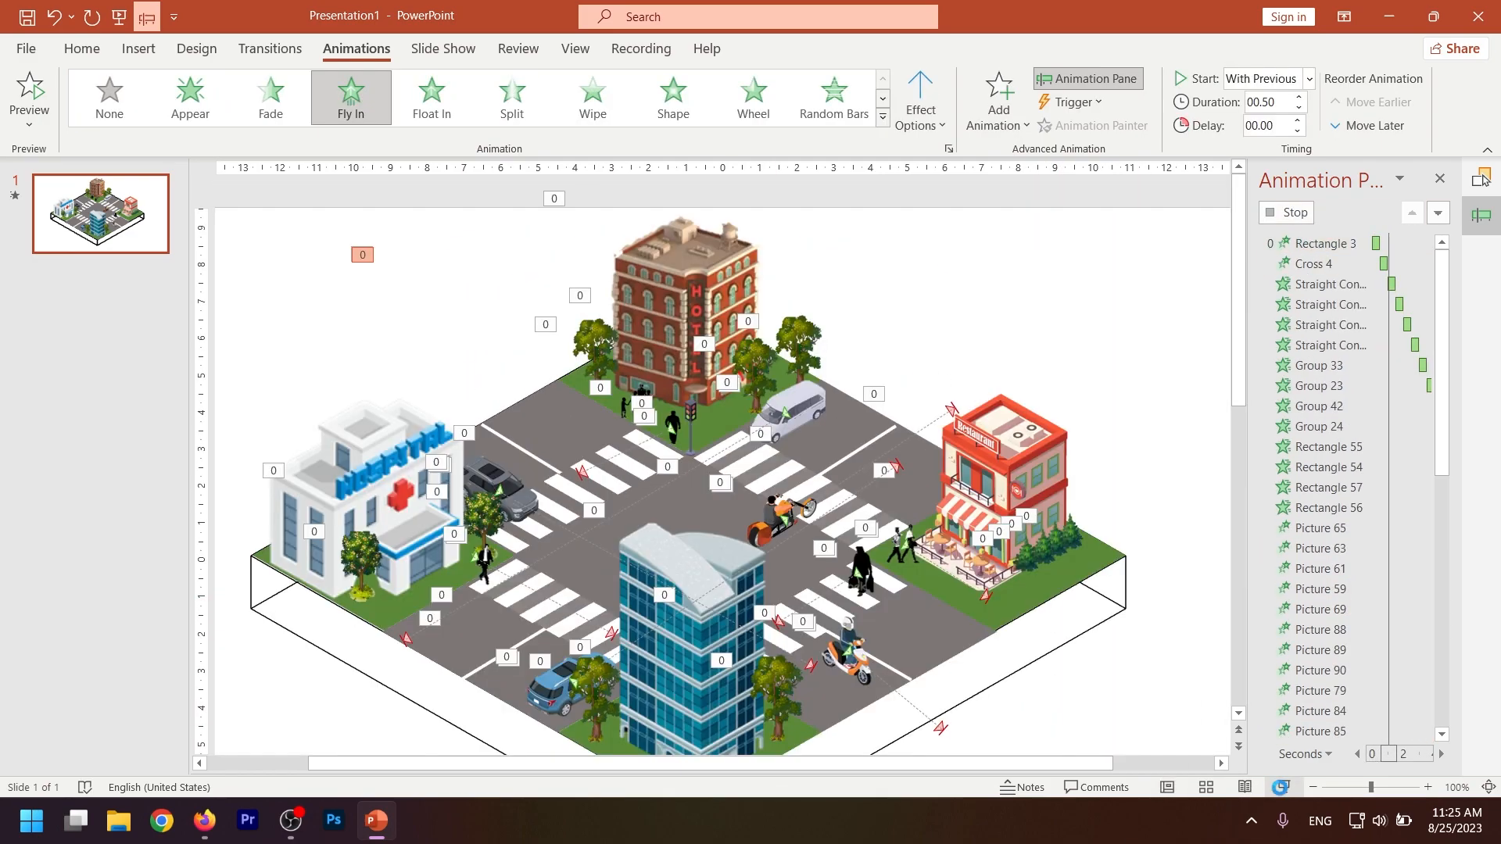
key(F5)
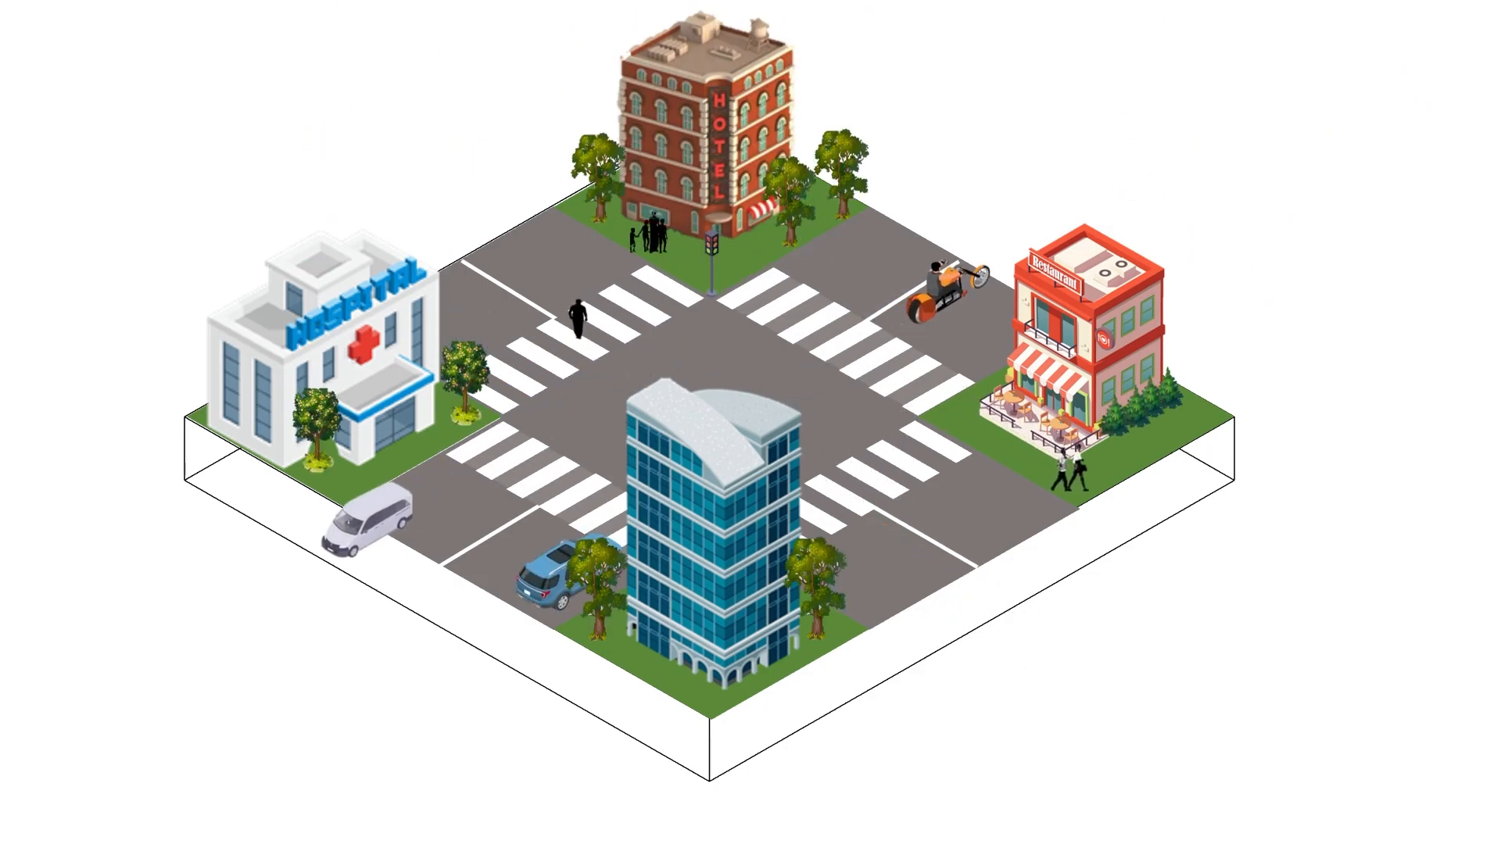
key(Escape)
- Deselect all effects, fit the whole slide in view and start the final slide show of the intersection
scroll(1141, 691, down, 2)
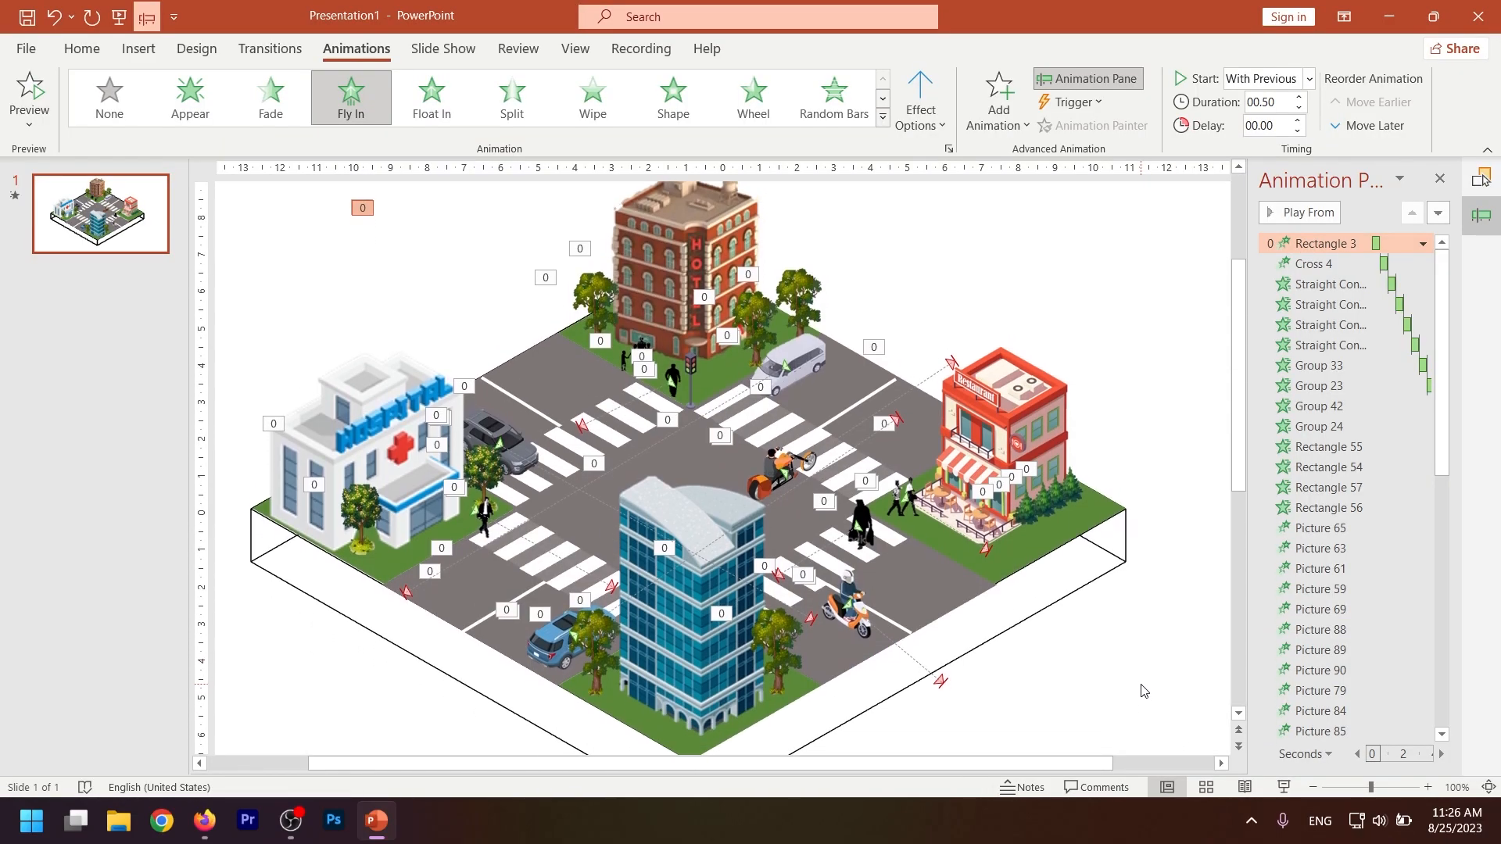
scroll(1153, 695, down, 1)
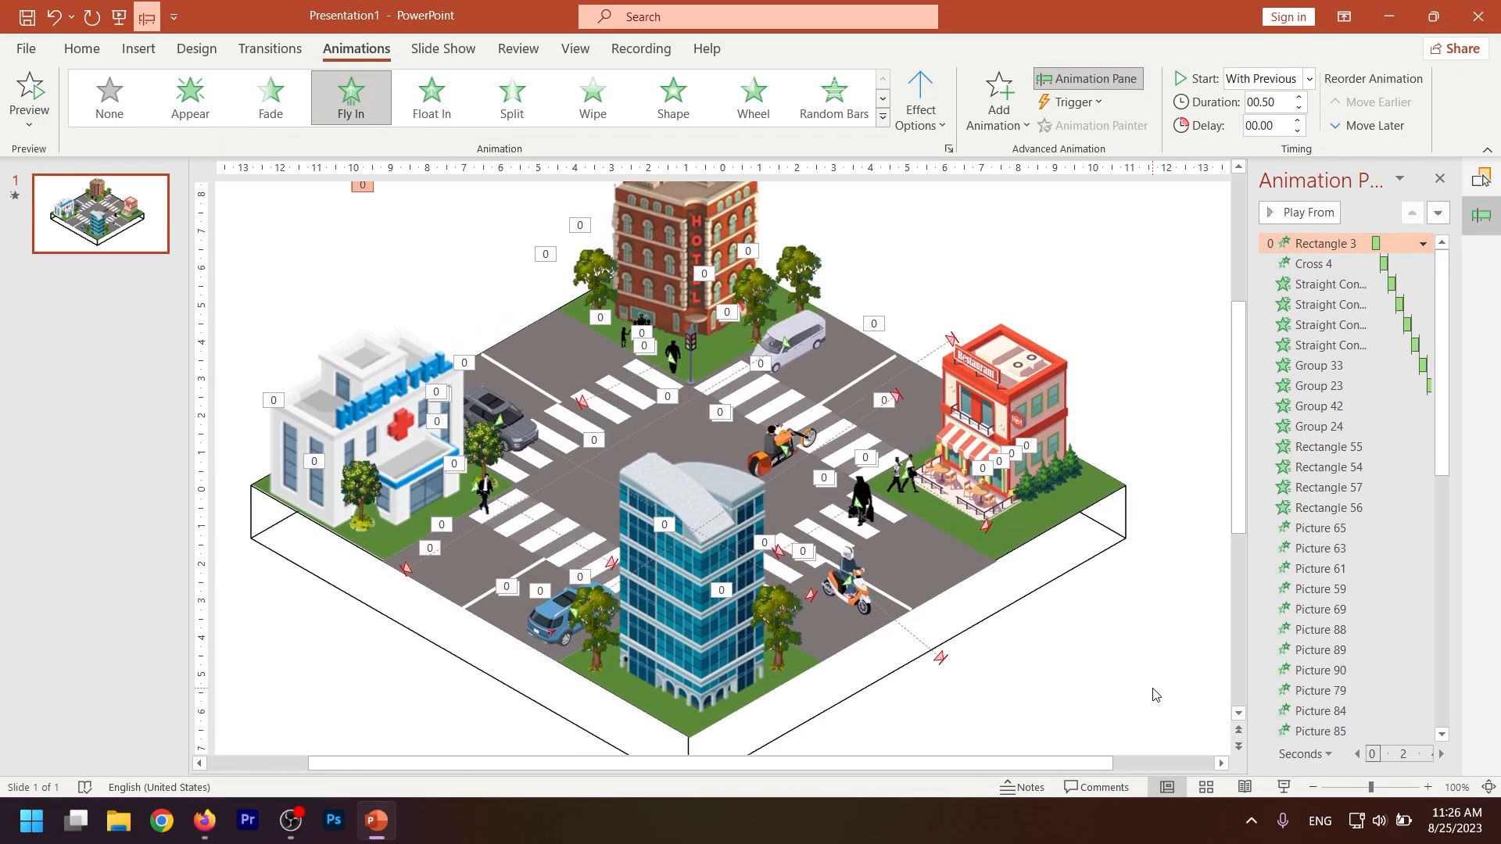
click(1155, 694)
scroll(1040, 650, down, 2)
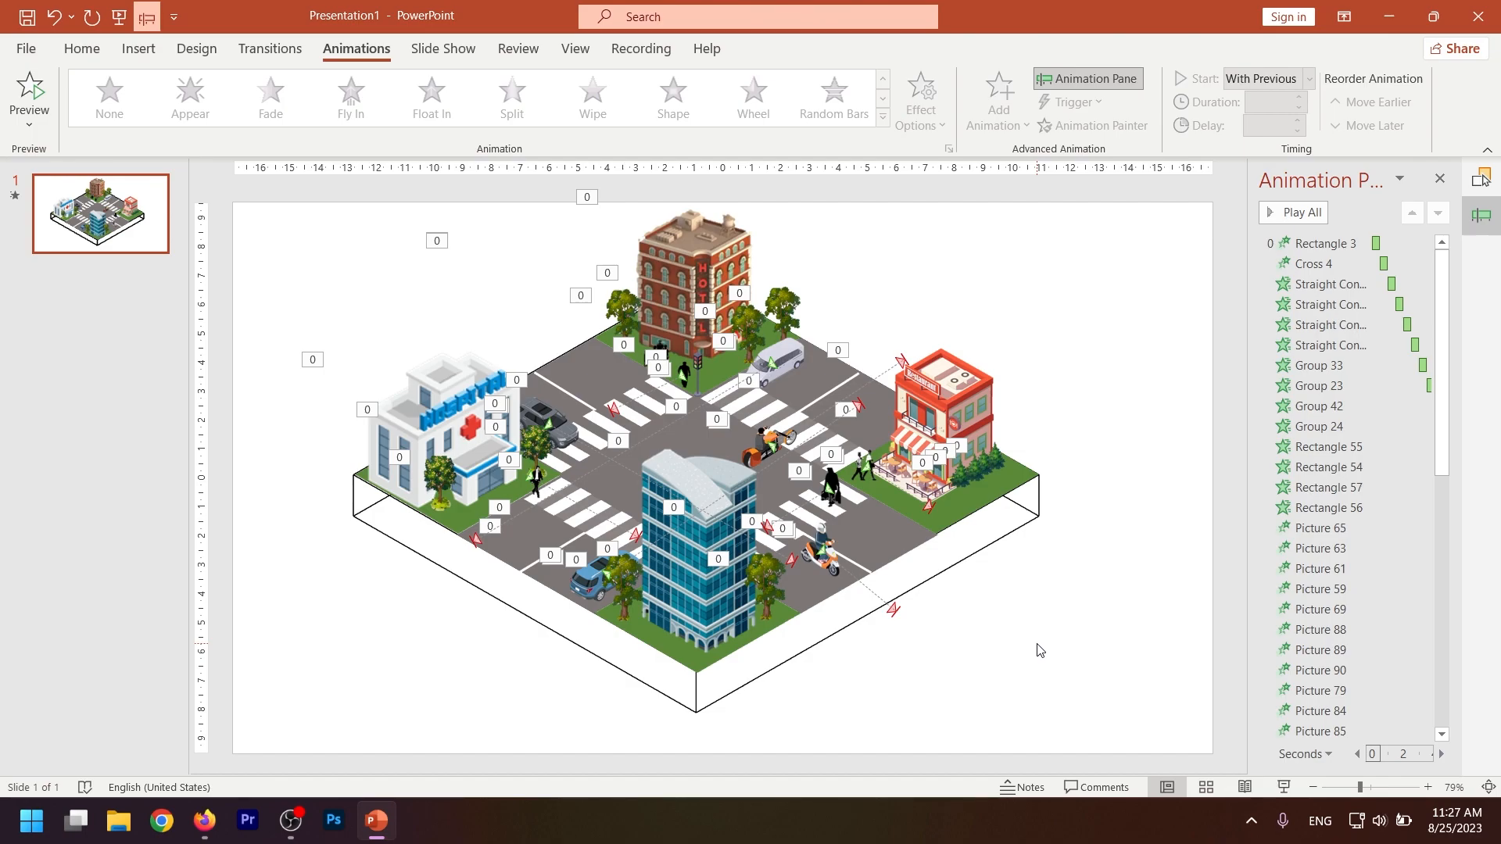
click(1287, 790)
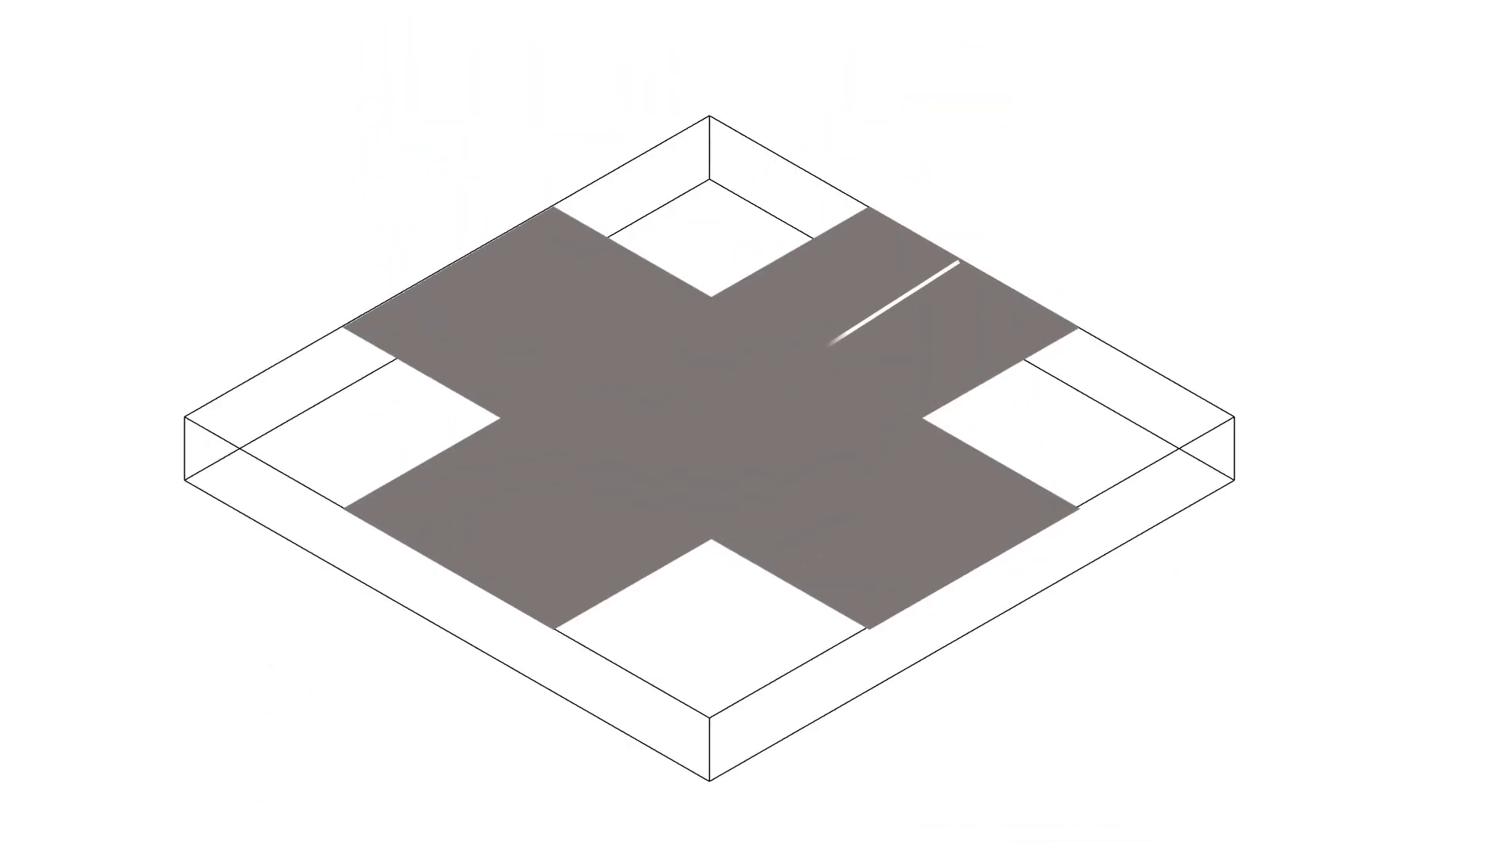